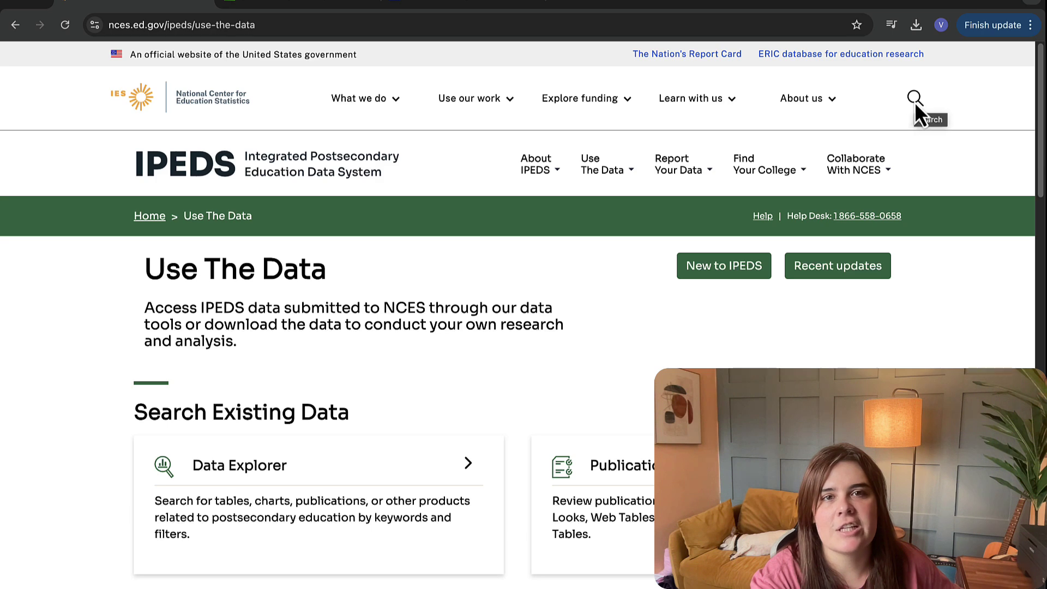
# Search the IPEDS Data Explorer for "computer science" and open table 325.35 on degrees in computer and information sciences.
pyautogui.click(251, 470)
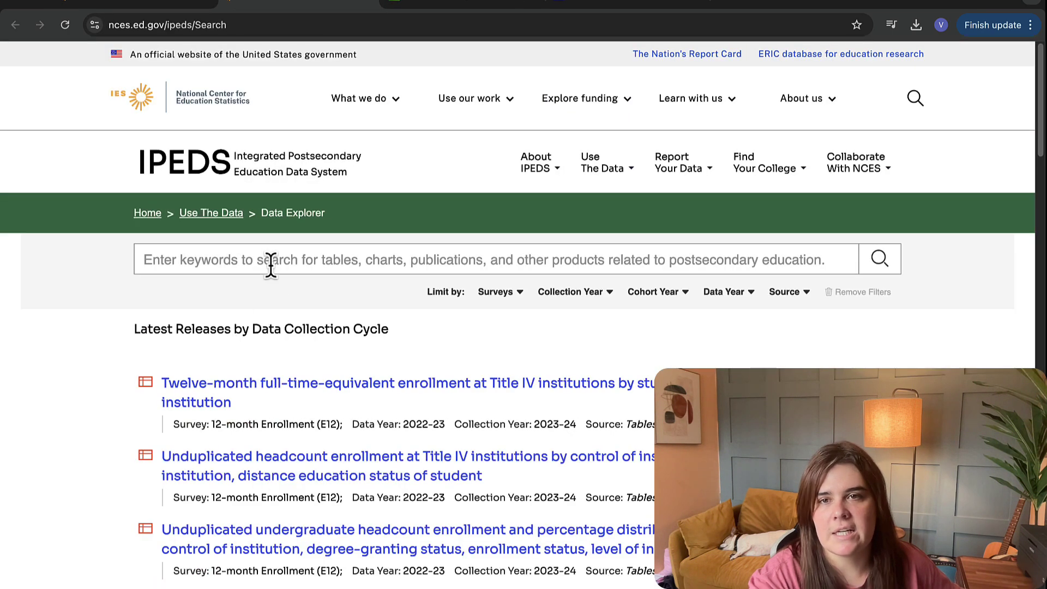
pyautogui.click(270, 265)
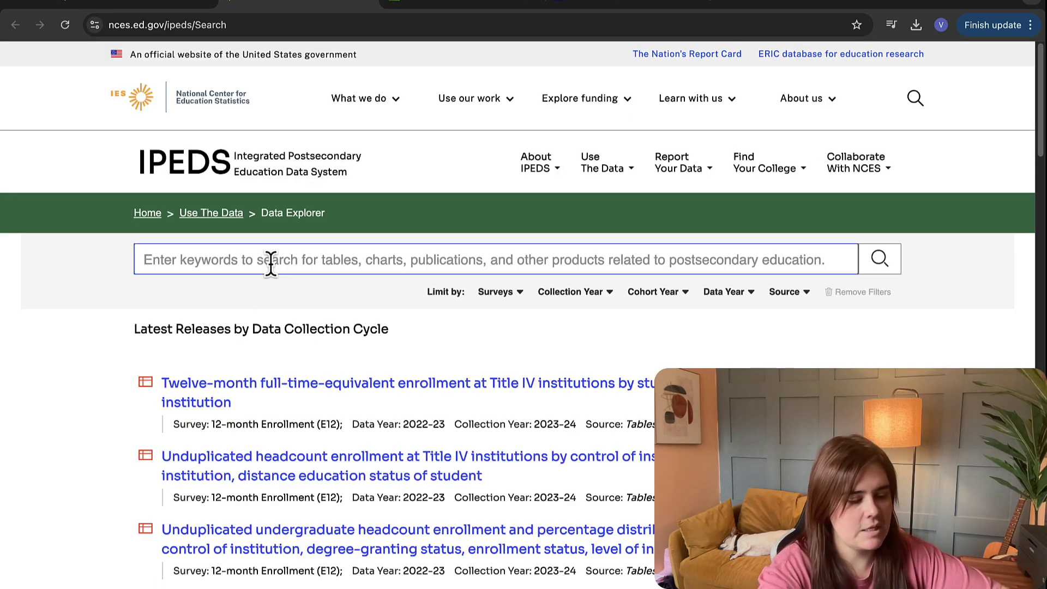
pyautogui.write('computer science')
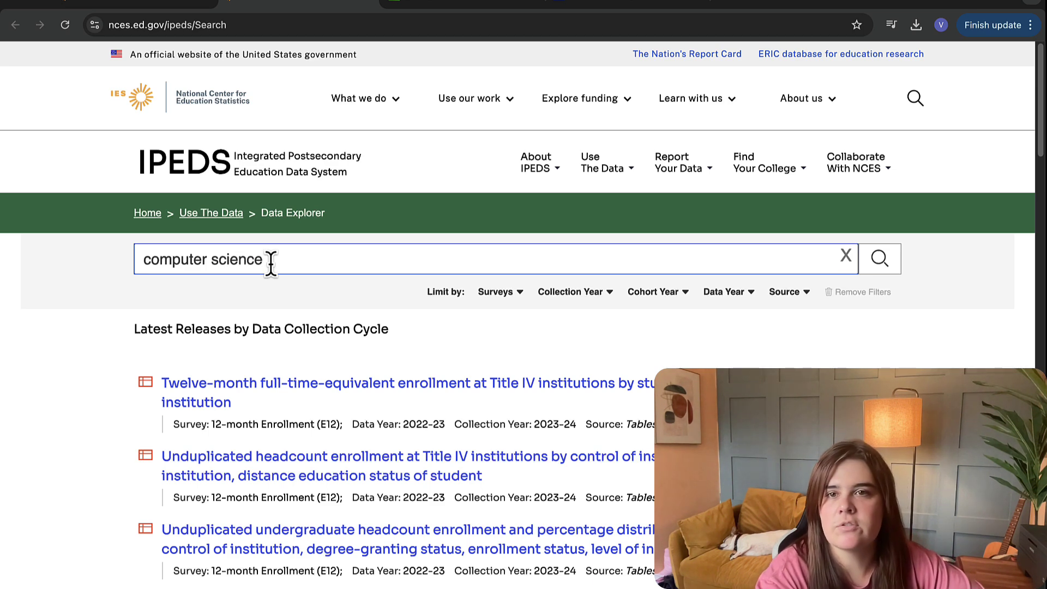
pyautogui.press('Return')
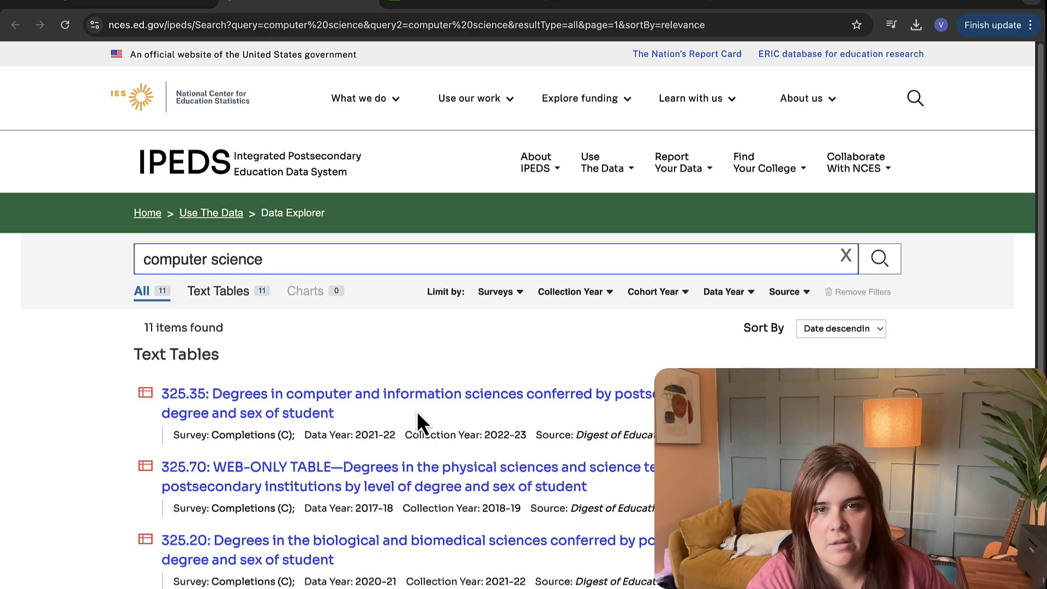
pyautogui.click(276, 419)
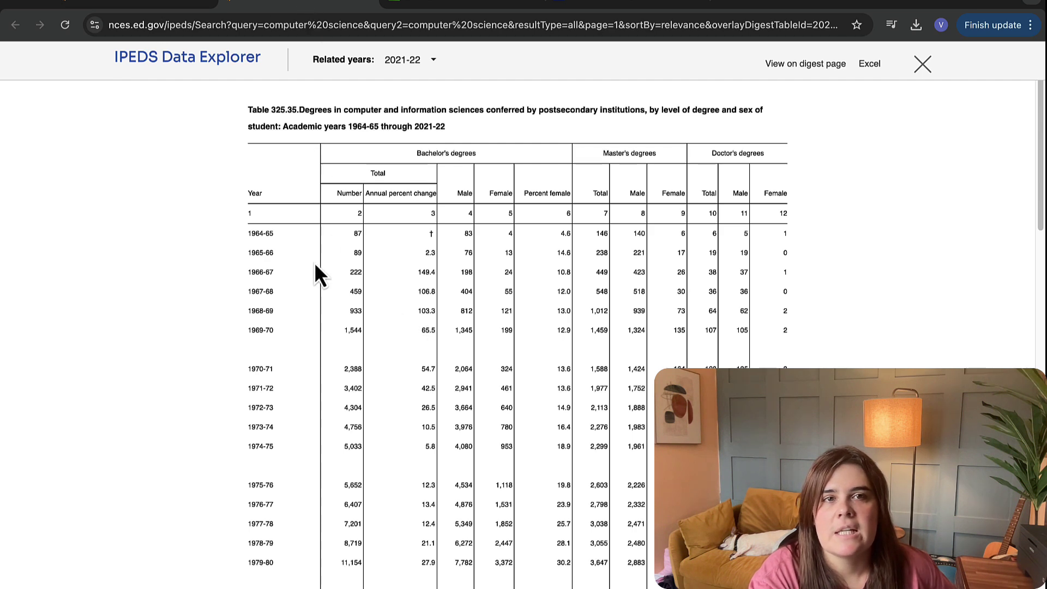
pyautogui.scroll(-15, 312, 270)
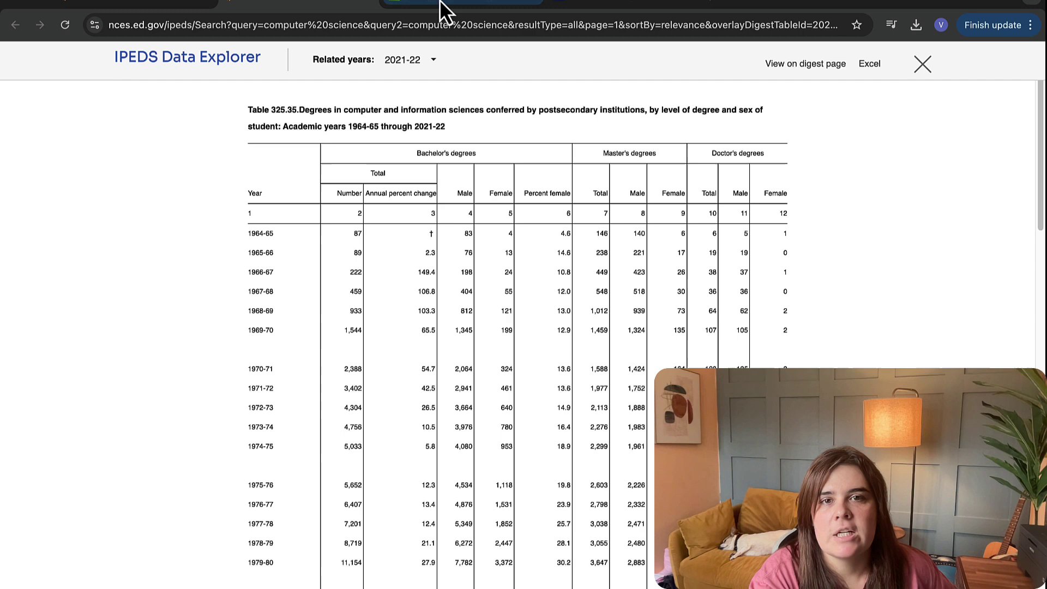
# Switch to the Amazon S3 console, download ipeds.json from the starburst-playground bucket, and open the downloaded file.
pyautogui.click(442, 3)
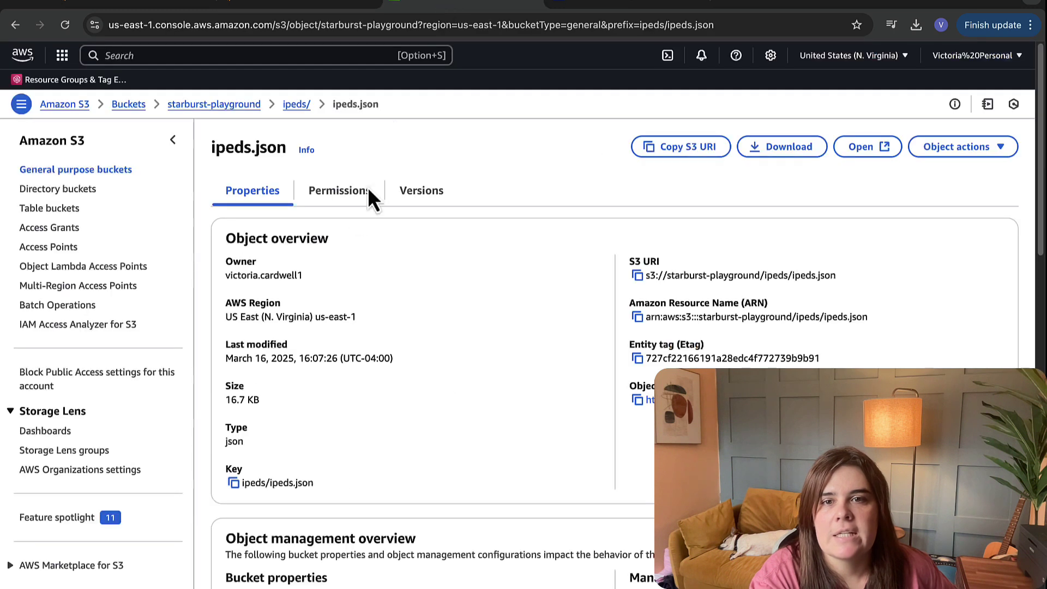
pyautogui.click(295, 104)
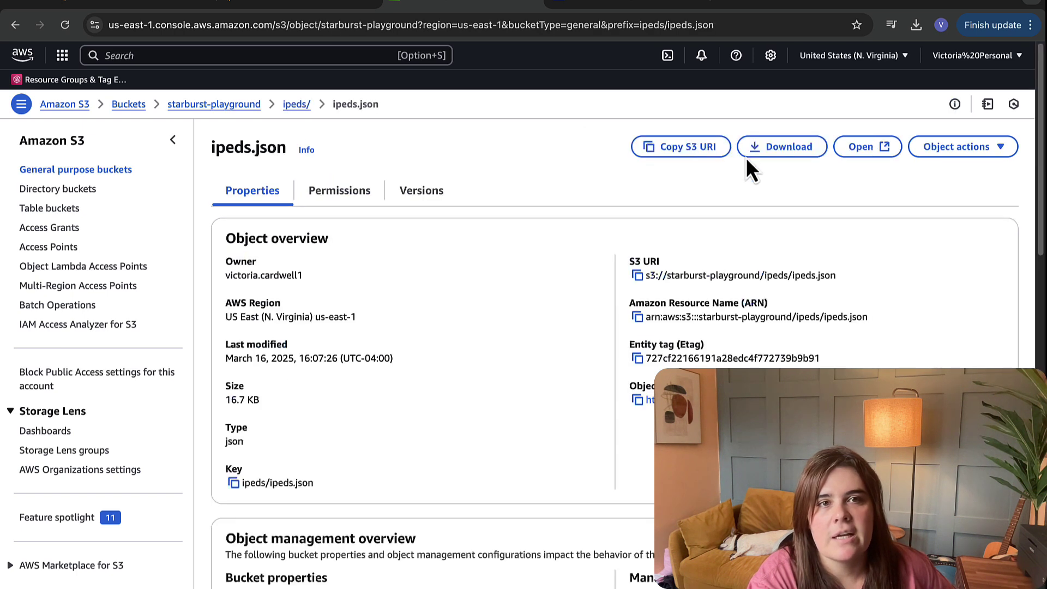
pyautogui.click(788, 152)
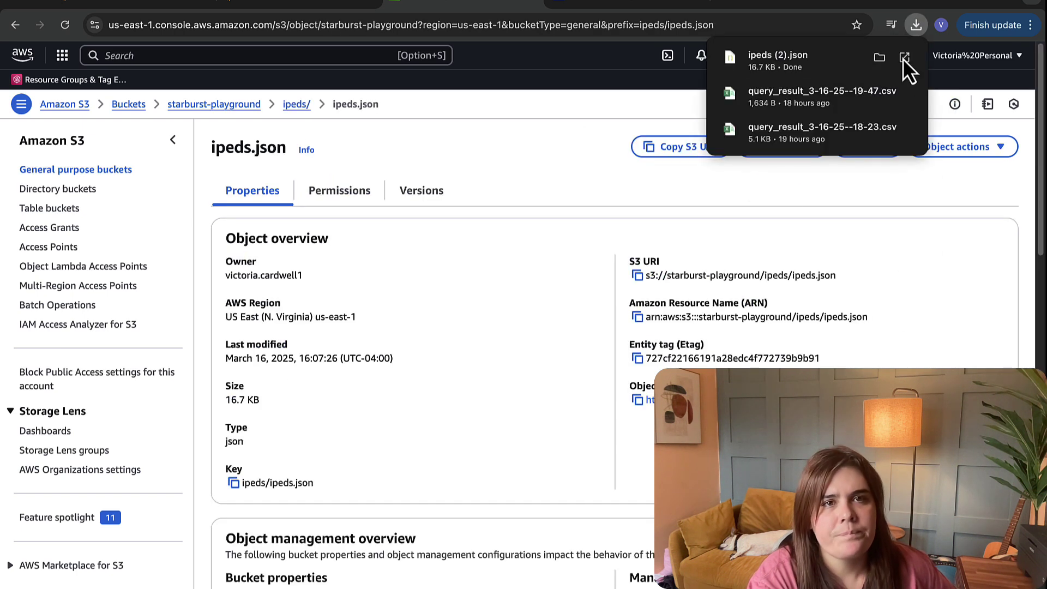
pyautogui.click(811, 63)
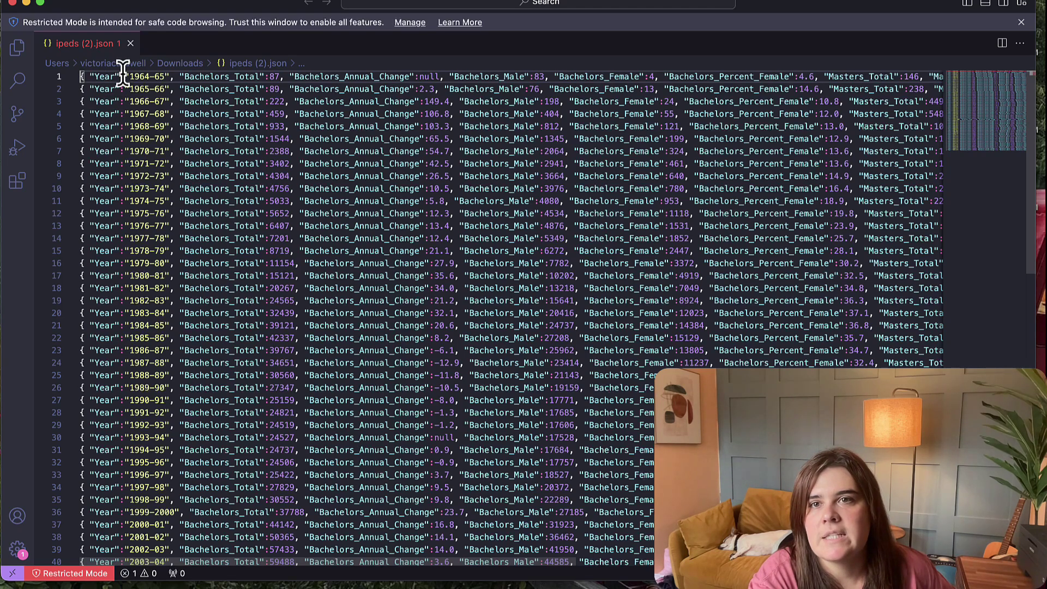
# Examine the Year values in the downloaded IPEDS JSON records and close the editor window.
pyautogui.moveTo(125, 77); pyautogui.dragTo(170, 76)
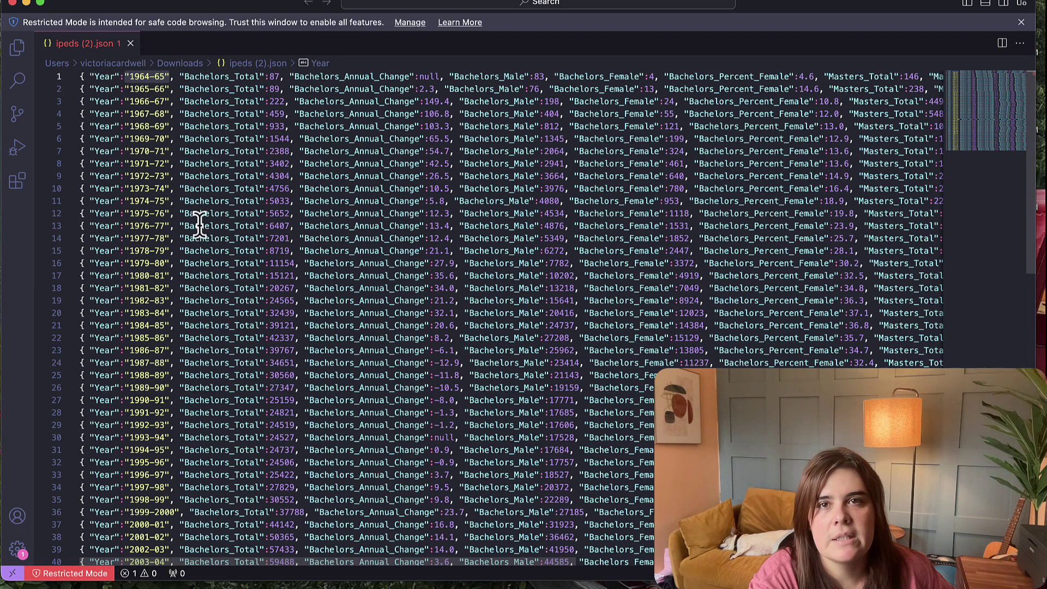
pyautogui.click(139, 214)
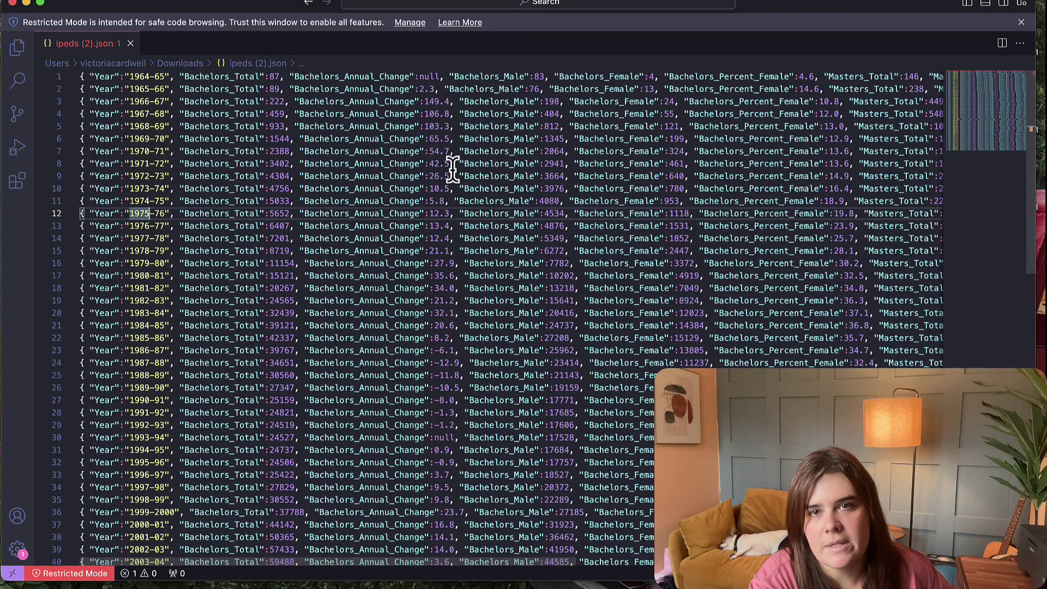
pyautogui.click(12, 3)
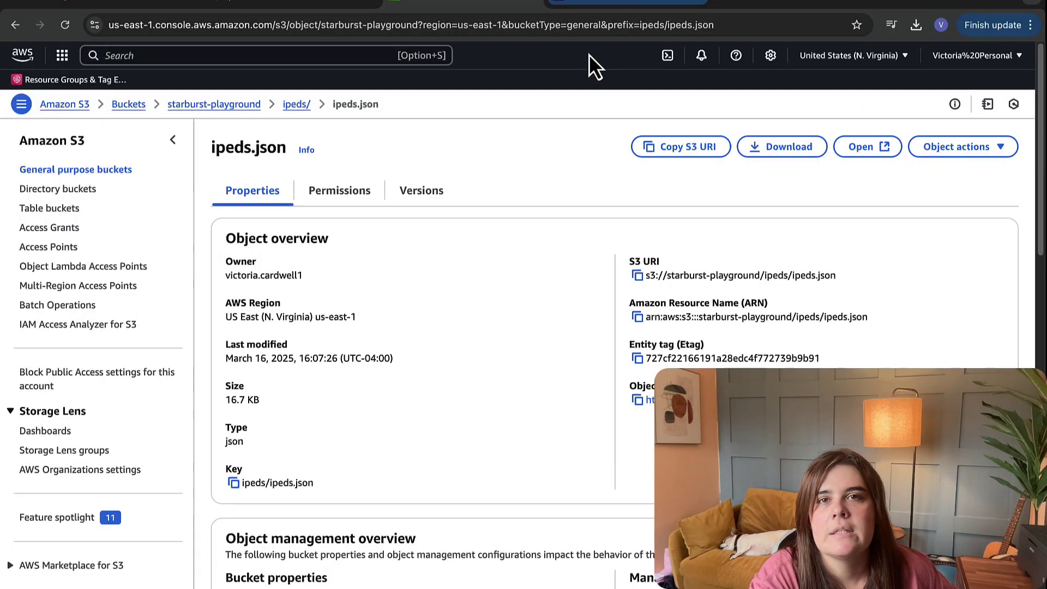
# Switch to Starburst Galaxy and start a new cluster named demo-vc.
pyautogui.click(619, 2)
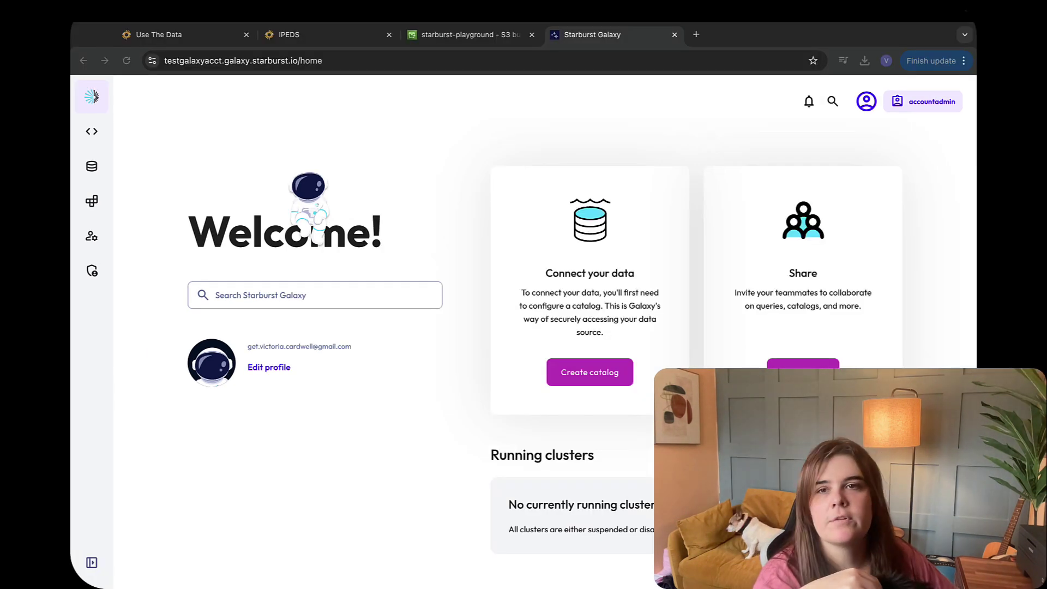
pyautogui.moveTo(94, 134)
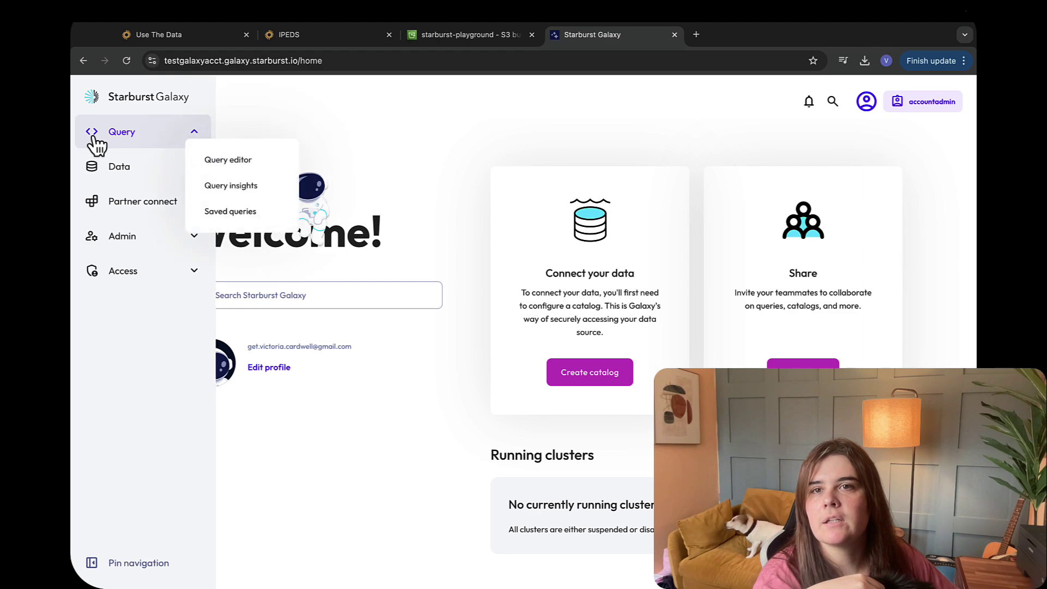
pyautogui.moveTo(164, 255)
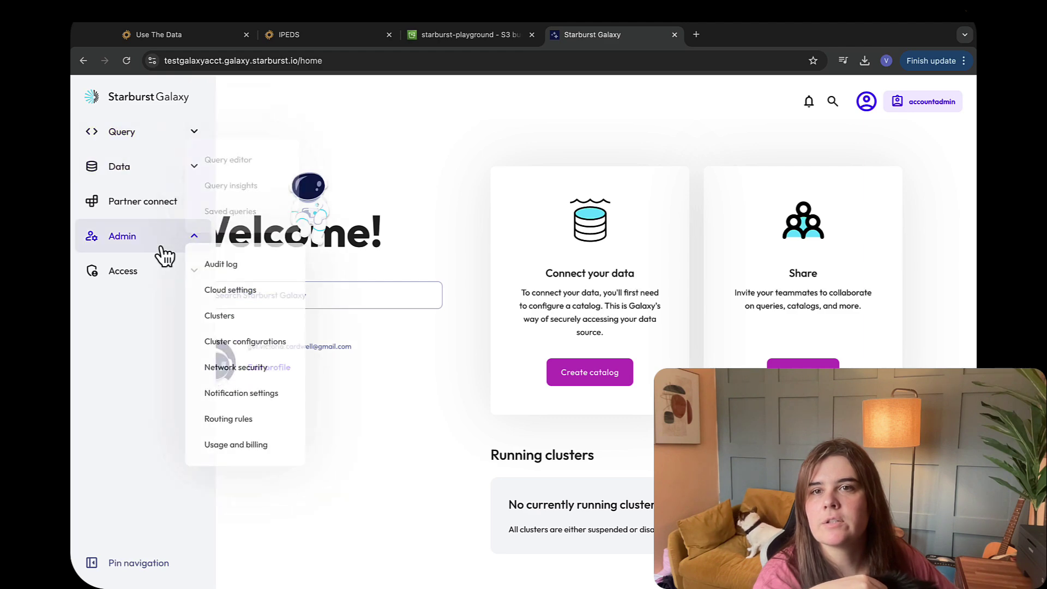
pyautogui.click(247, 315)
pyautogui.click(231, 269)
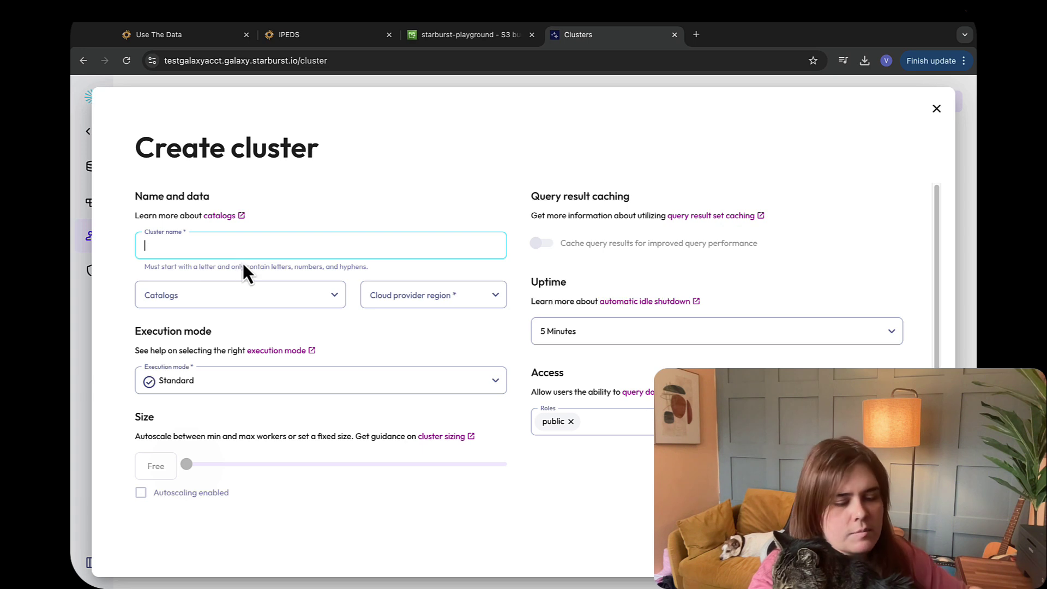
pyautogui.write('demo')
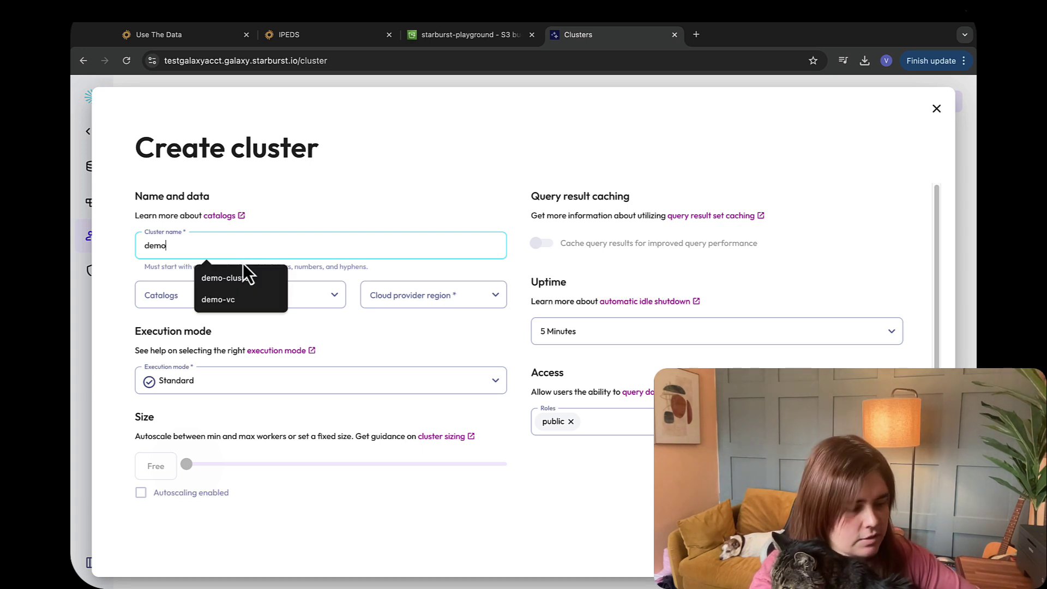
pyautogui.write('-vc')
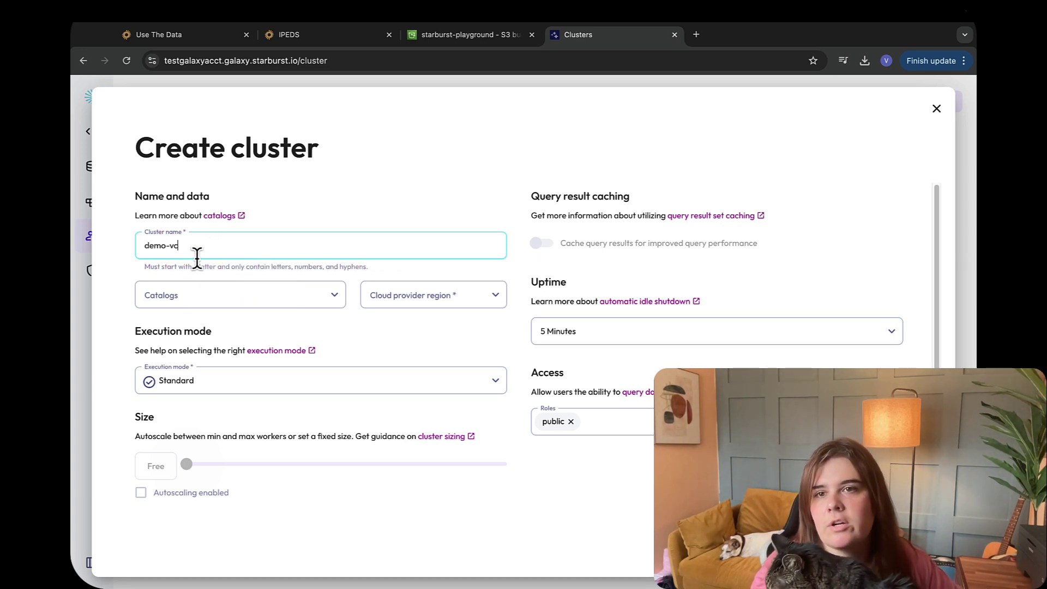
# Review the cluster's Standard, Fault Tolerant and Accelerated execution modes, keeping Standard, and look over the remaining cluster settings.
pyautogui.click(185, 383)
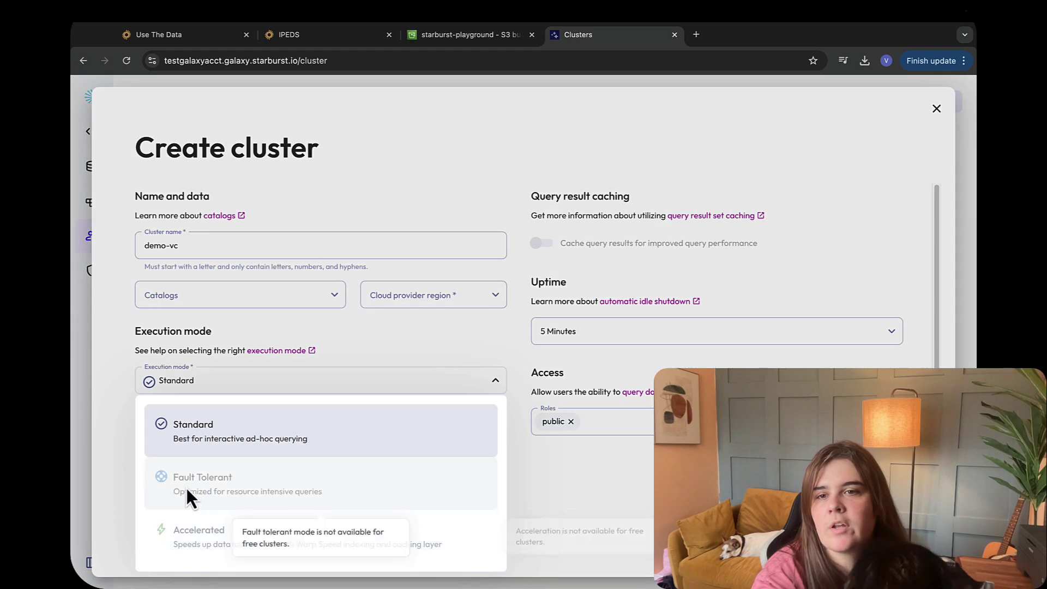
pyautogui.moveTo(211, 528)
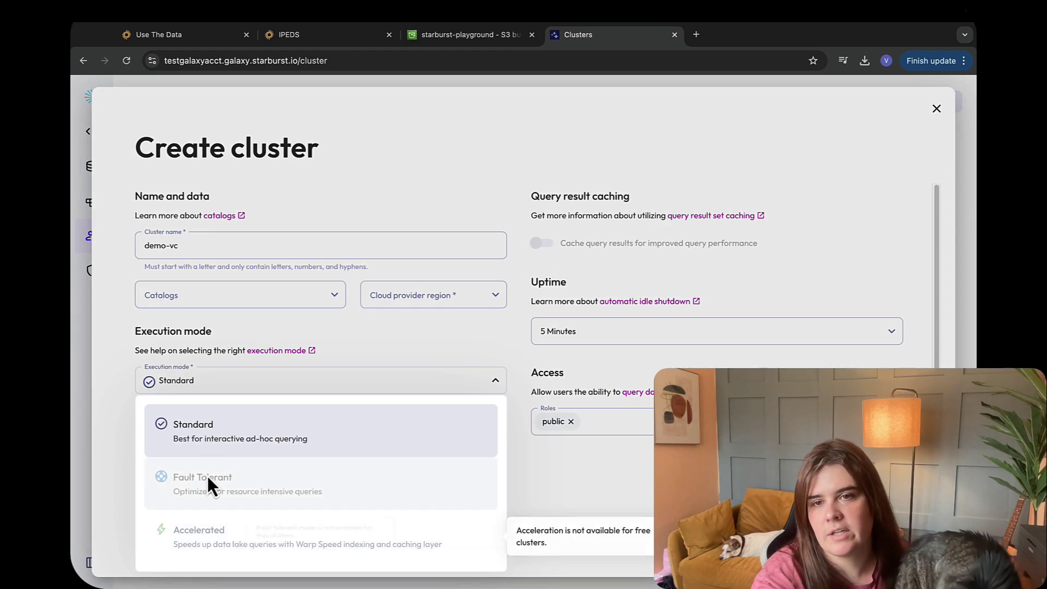
pyautogui.moveTo(204, 499)
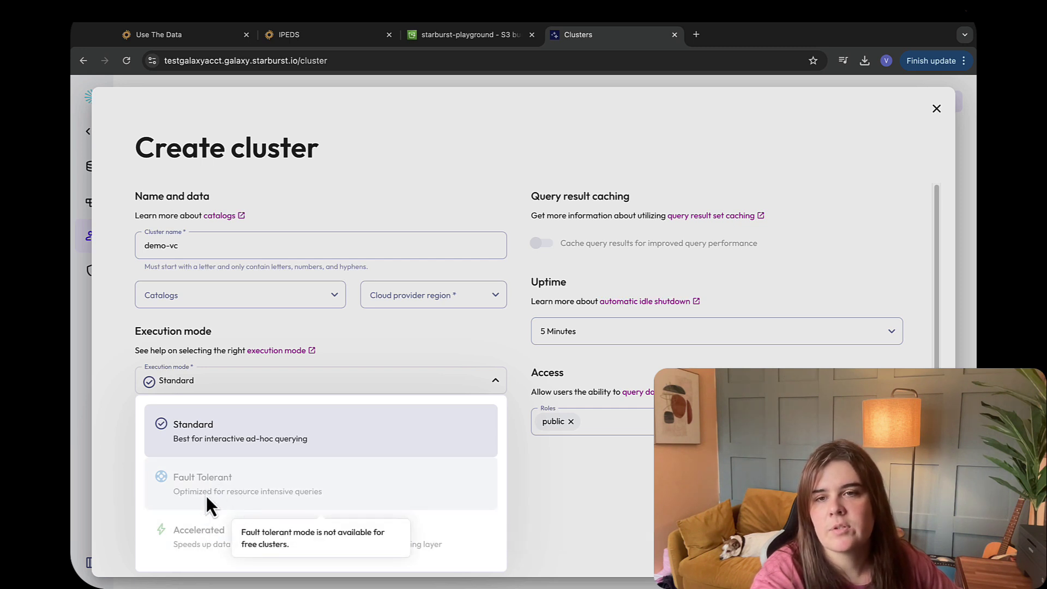
pyautogui.click(306, 492)
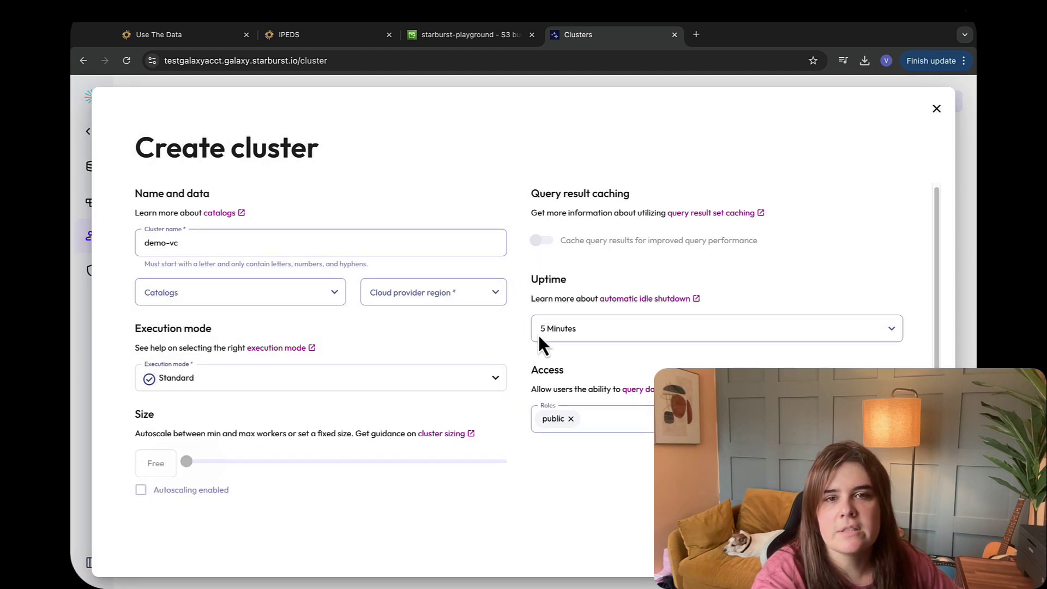
pyautogui.scroll(-1, 542, 280)
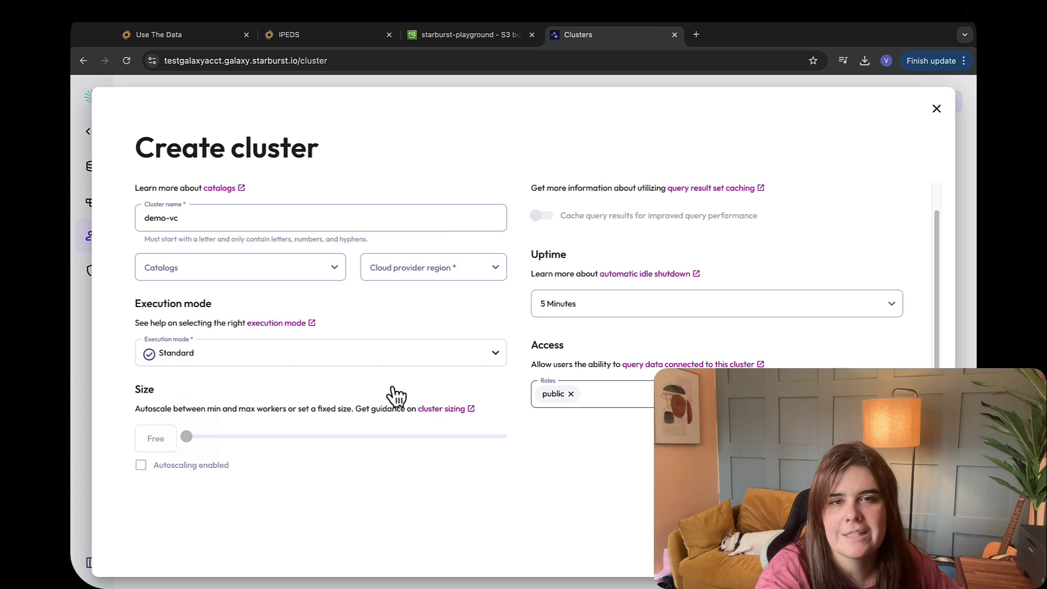
pyautogui.scroll(1, 396, 396)
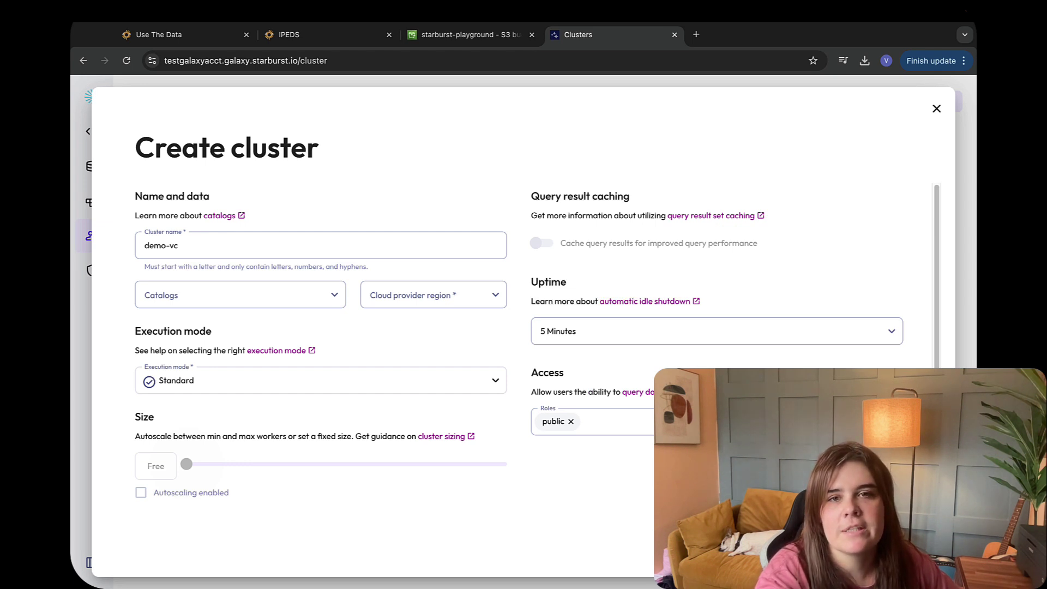
# Set the cluster's cloud provider region to US East (N. Virginia) and create the cluster.
pyautogui.click(427, 295)
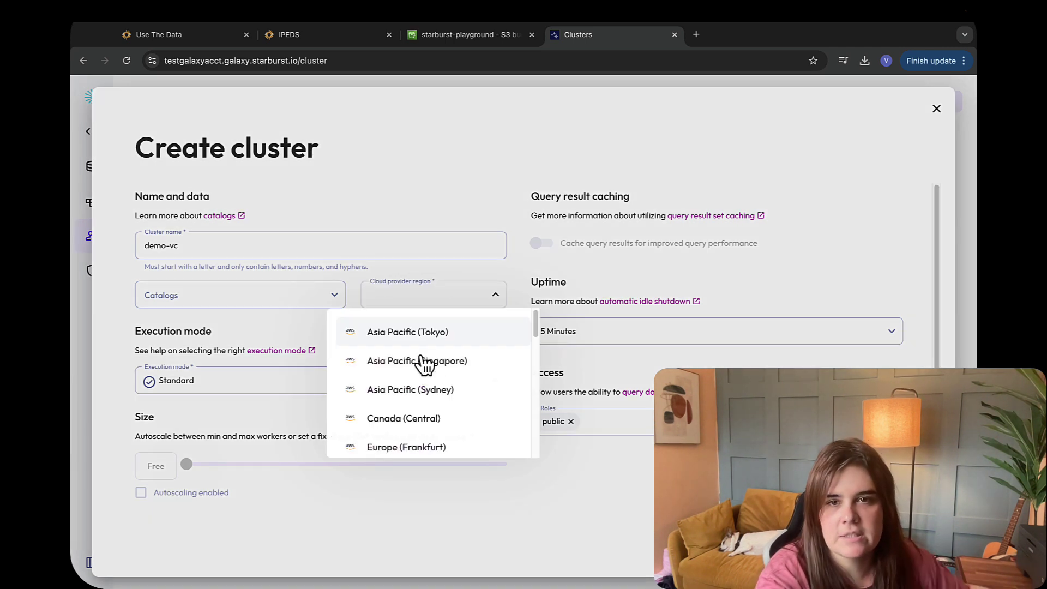
pyautogui.scroll(-3, 423, 363)
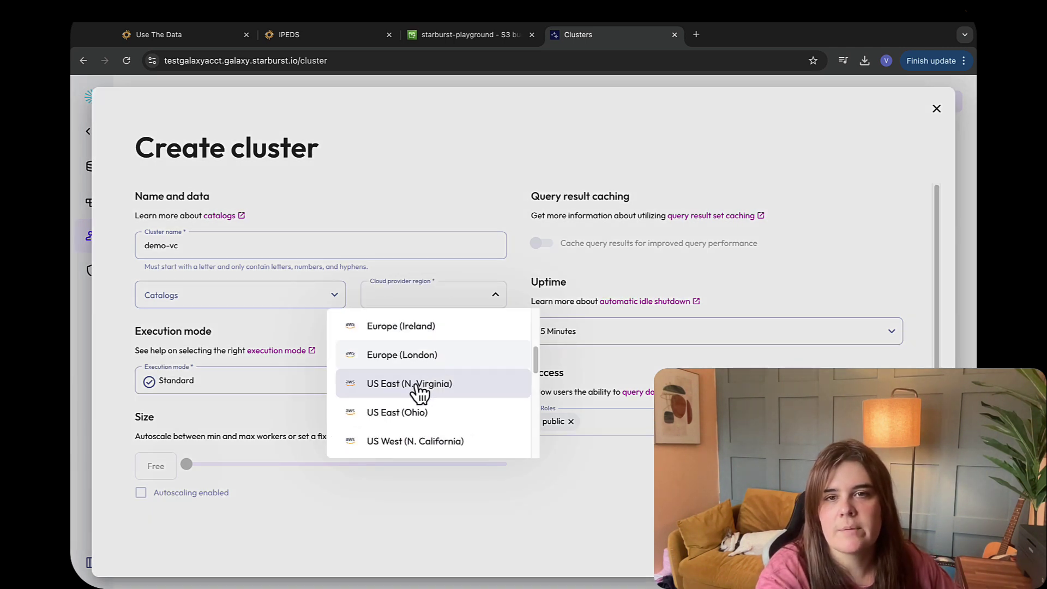
pyautogui.click(483, 383)
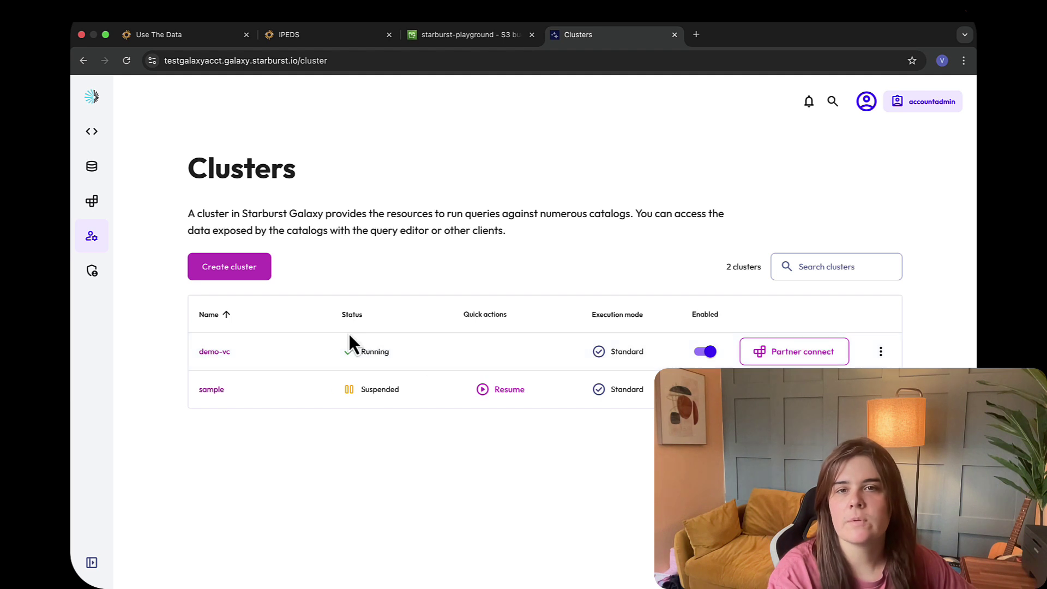
# Start a new catalog in Starburst Galaxy, browse the available data sources, and choose Amazon S3.
pyautogui.moveTo(101, 140)
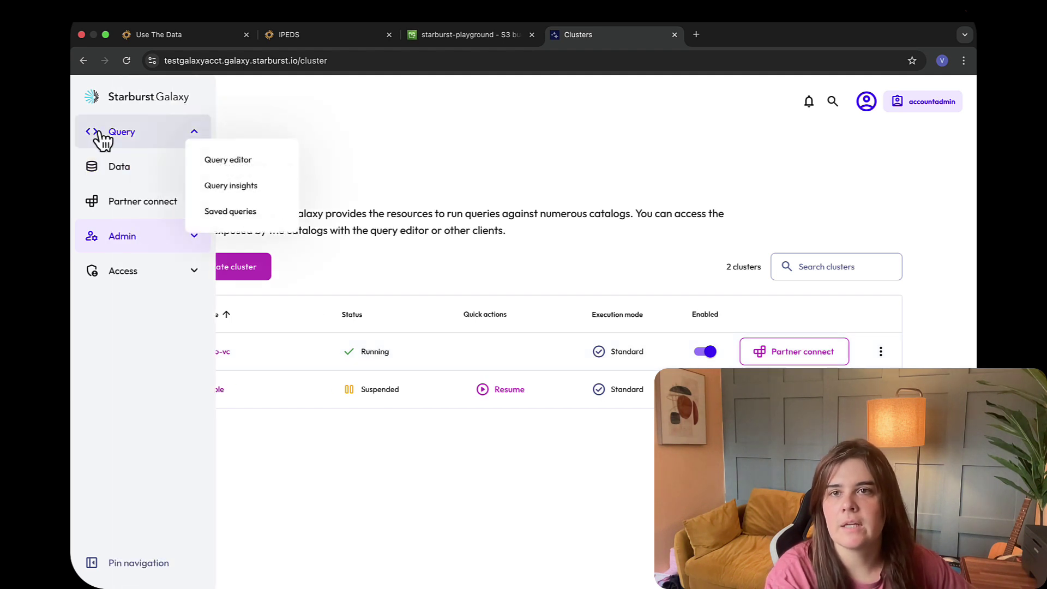
pyautogui.moveTo(145, 177)
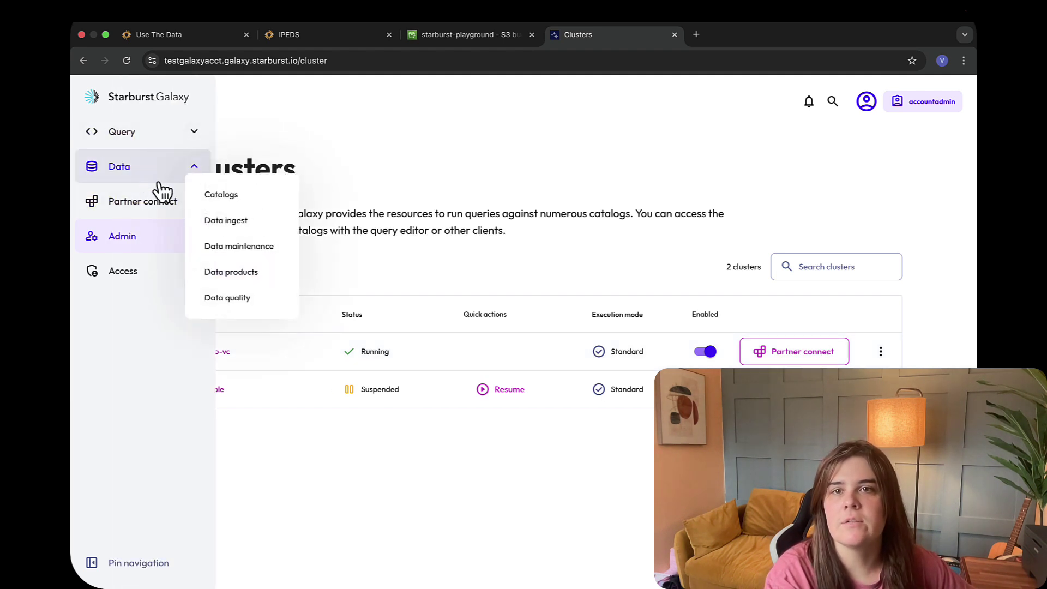
pyautogui.click(227, 197)
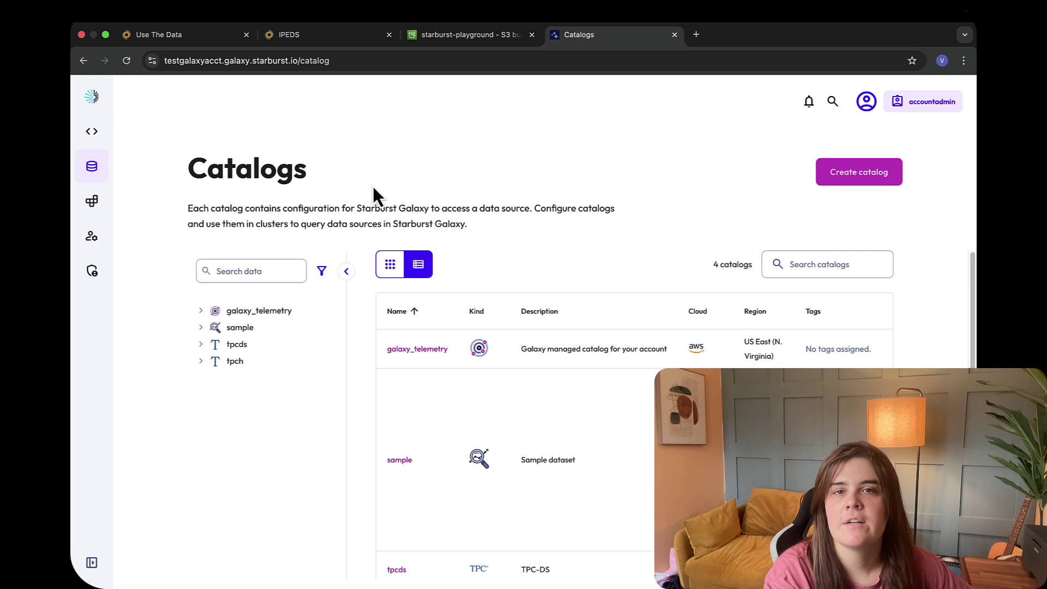
pyautogui.click(859, 175)
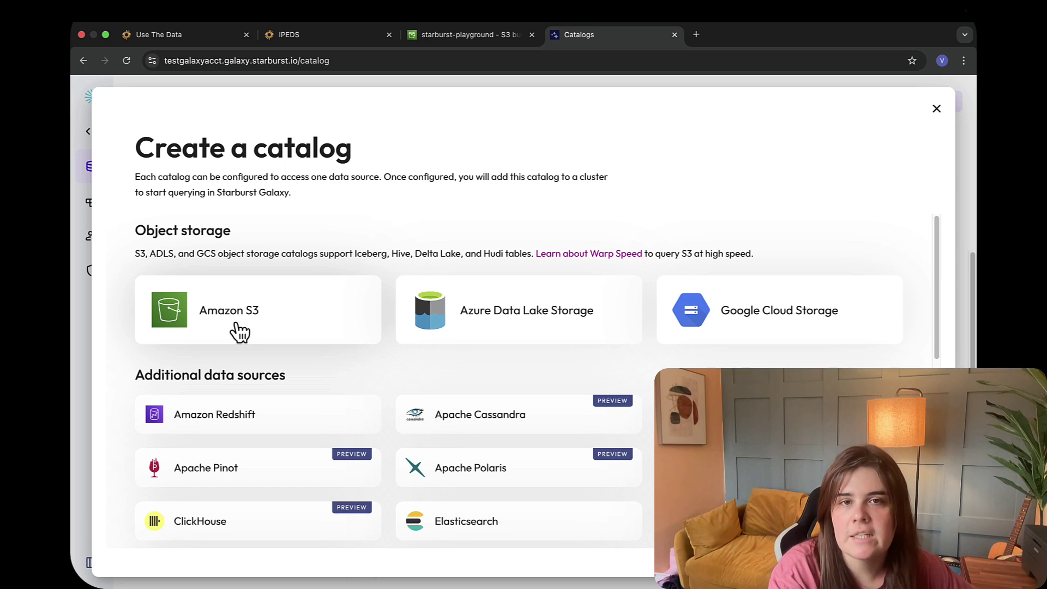
pyautogui.scroll(-5, 323, 468)
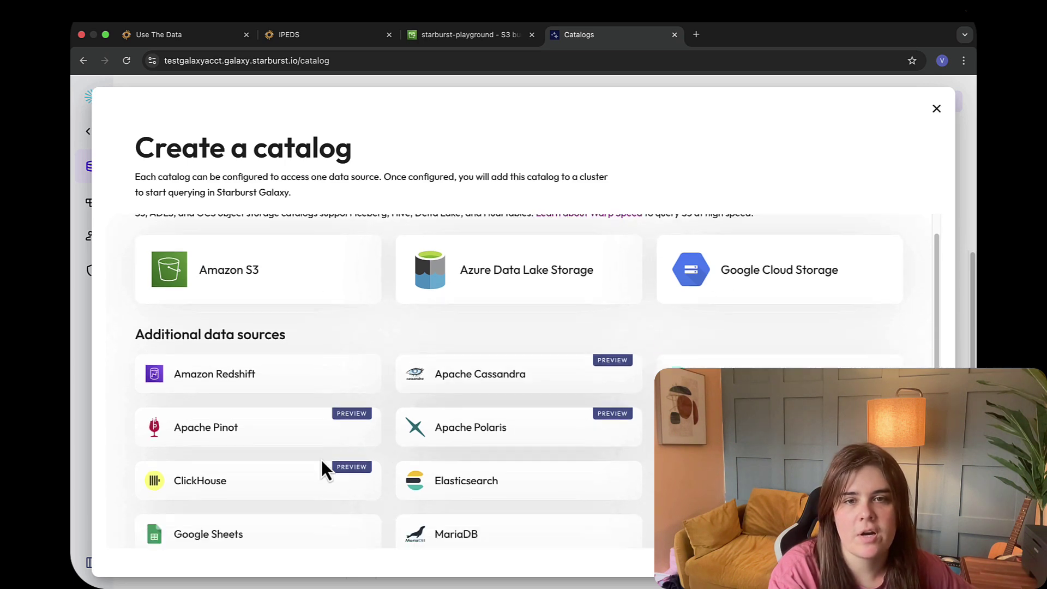
pyautogui.scroll(-3, 578, 461)
pyautogui.scroll(8, 456, 424)
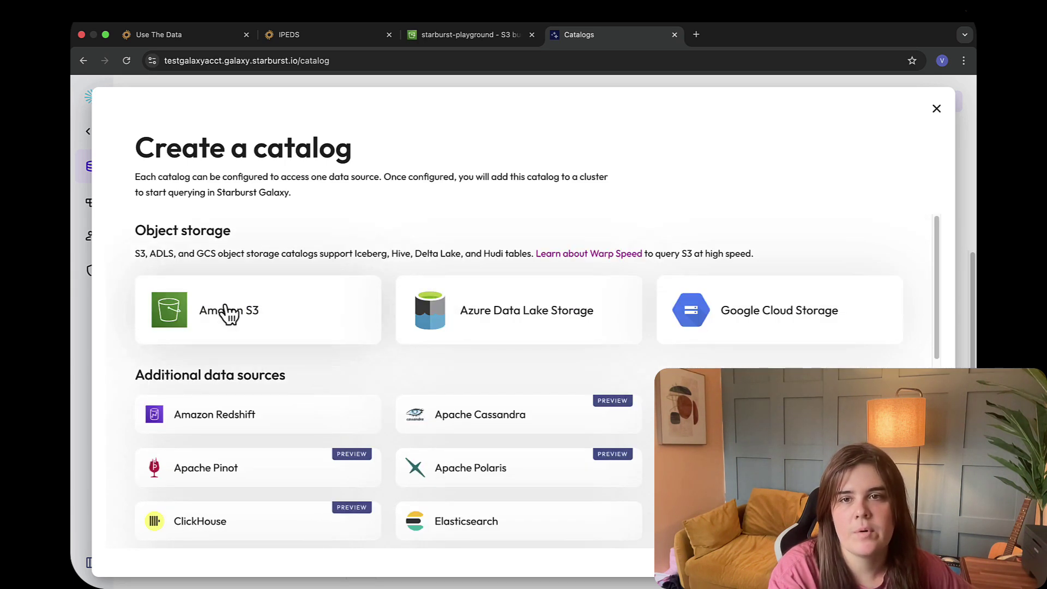
pyautogui.click(224, 311)
# Name the Amazon S3 catalog cs_demo and give it the description "Starburst tutorial data".
pyautogui.click(198, 322)
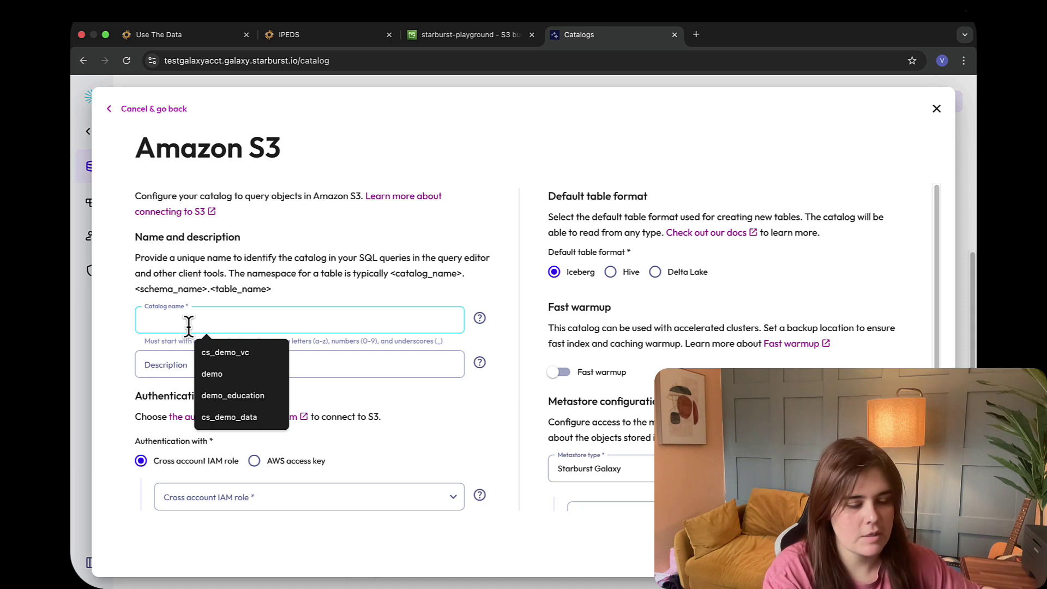
pyautogui.write('cs_demo')
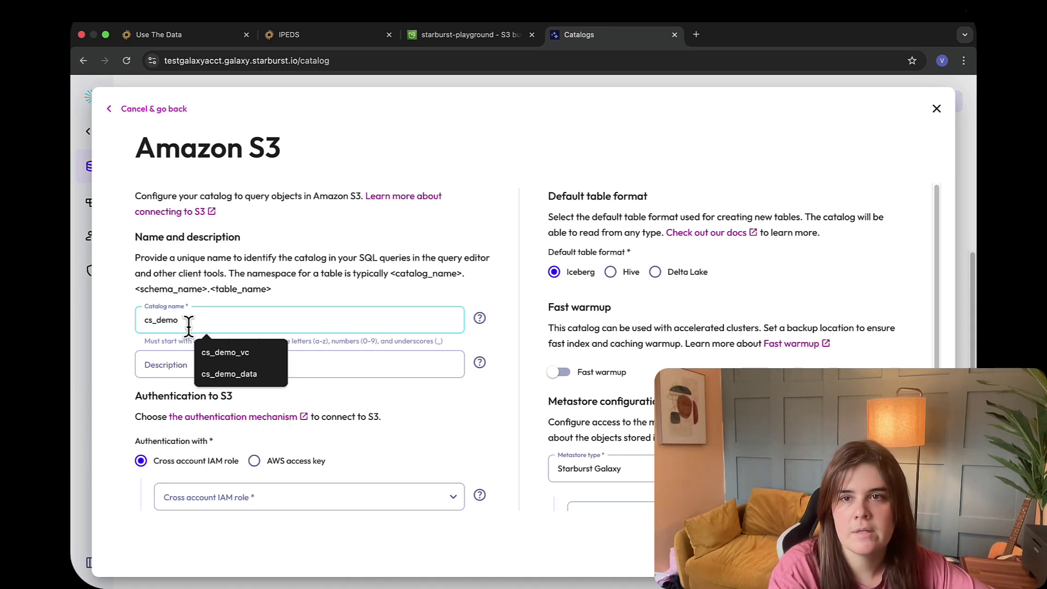
pyautogui.press('Tab')
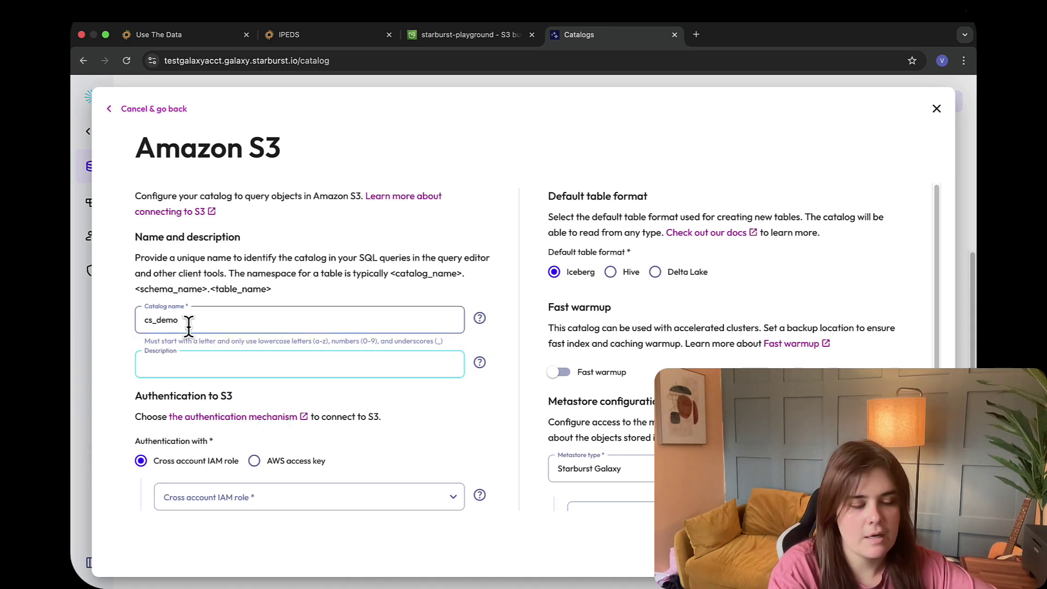
pyautogui.write('Star')
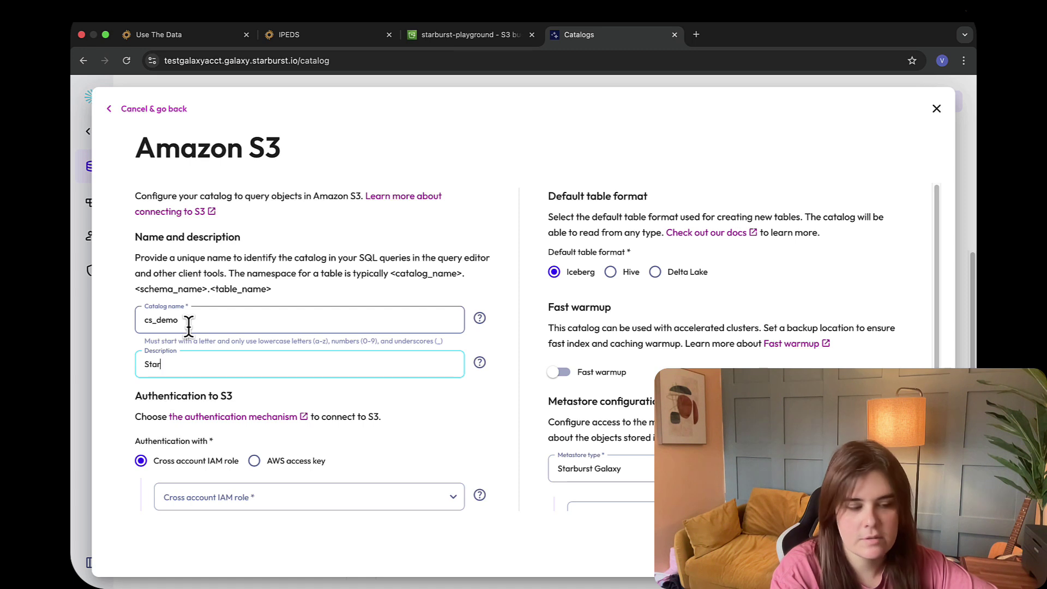
pyautogui.write('burst tutori')
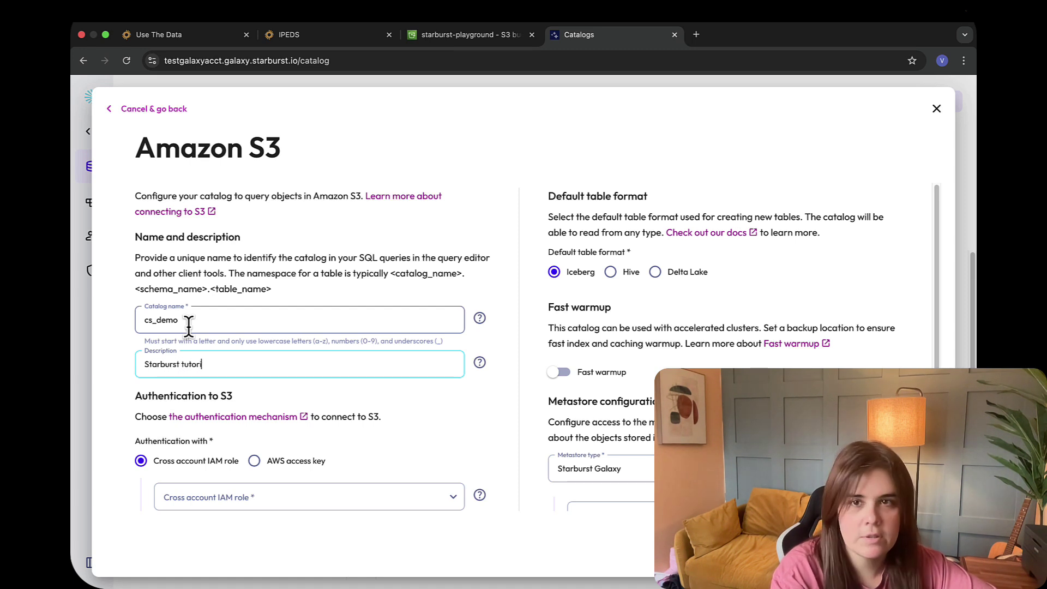
pyautogui.write('al data')
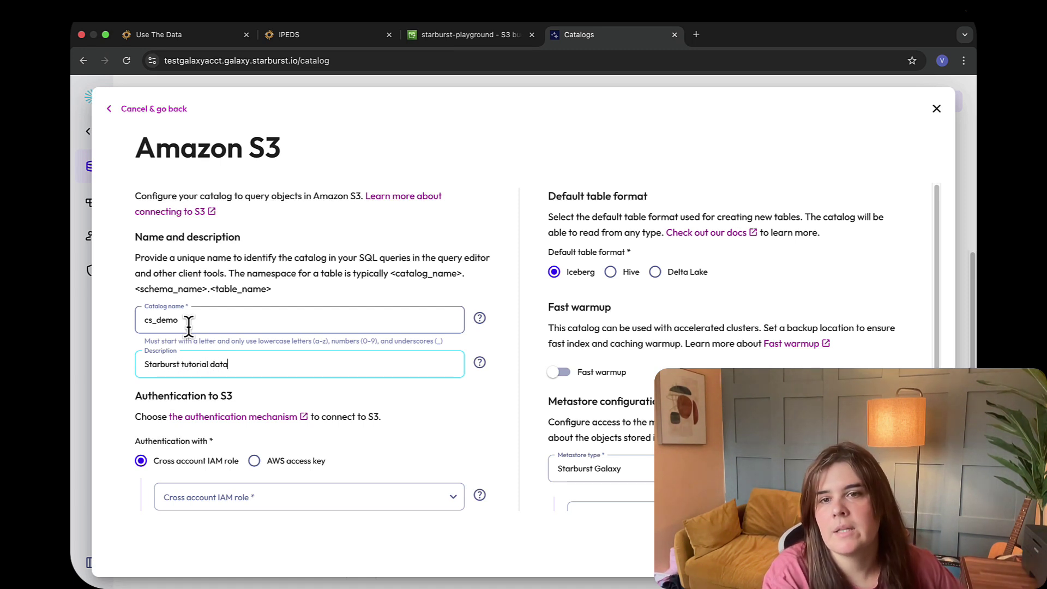
# Set S3 authentication to AWS access key and paste in the AWS access key and the AWS secret key.
pyautogui.scroll(-1, 200, 373)
pyautogui.scroll(-2, 201, 374)
pyautogui.click(284, 413)
pyautogui.scroll(-1, 283, 415)
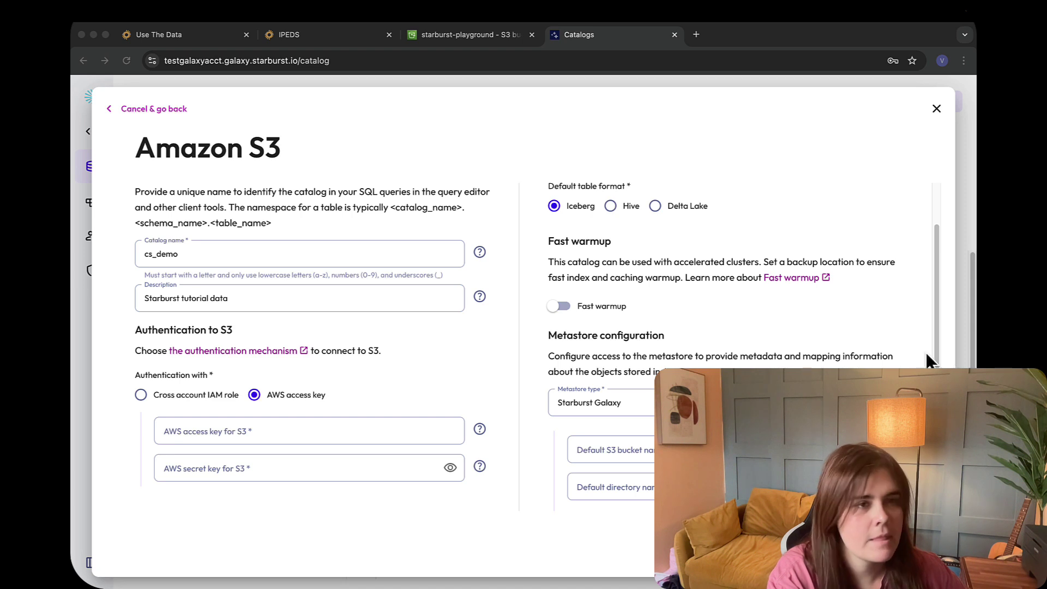
pyautogui.click(159, 429)
pyautogui.press('super+v')
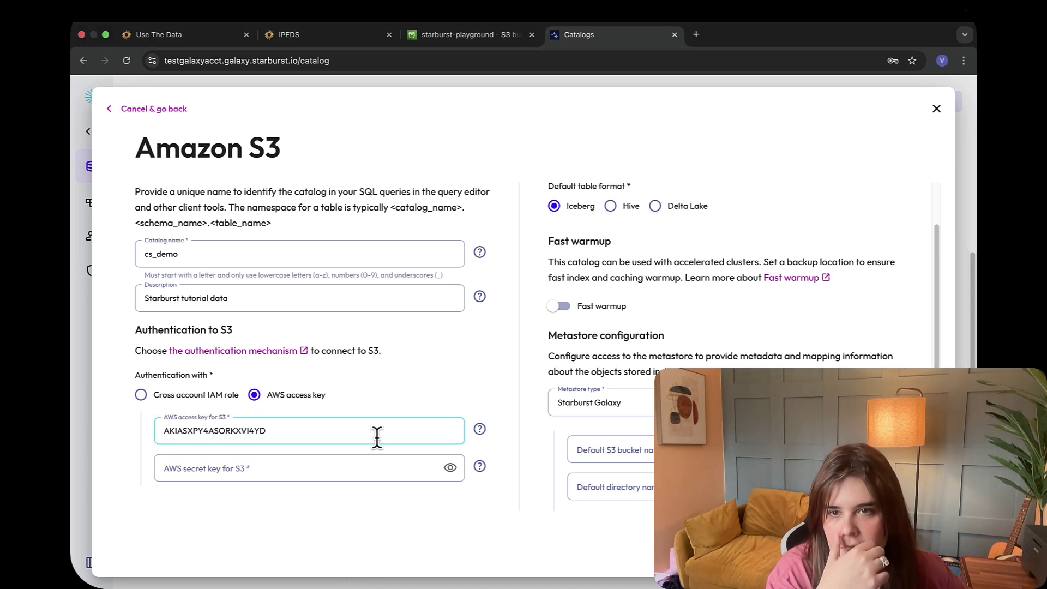
pyautogui.press('super+Tab')
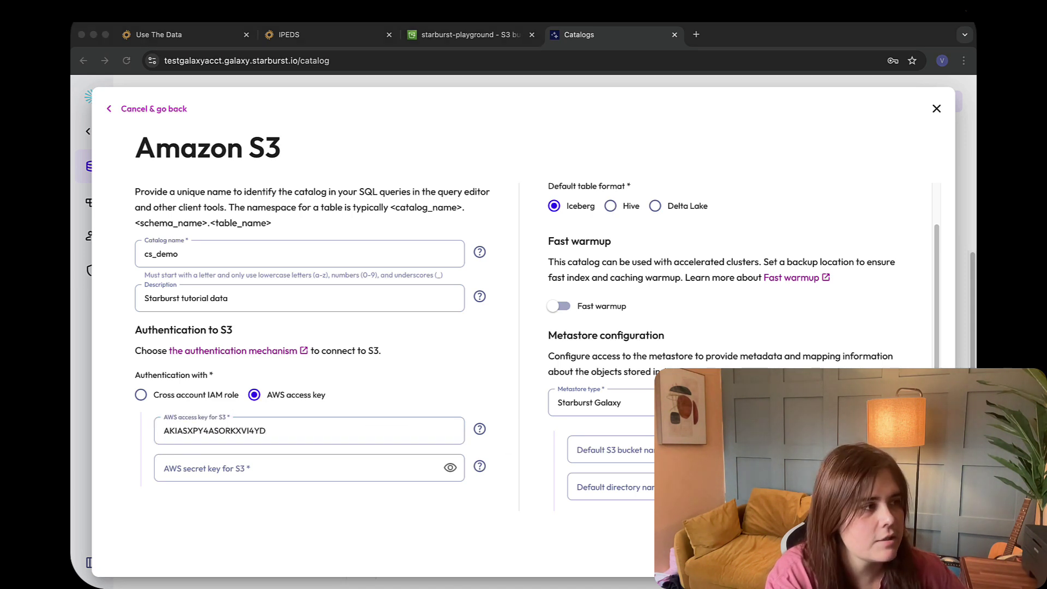
pyautogui.click(217, 470)
pyautogui.press('super+v')
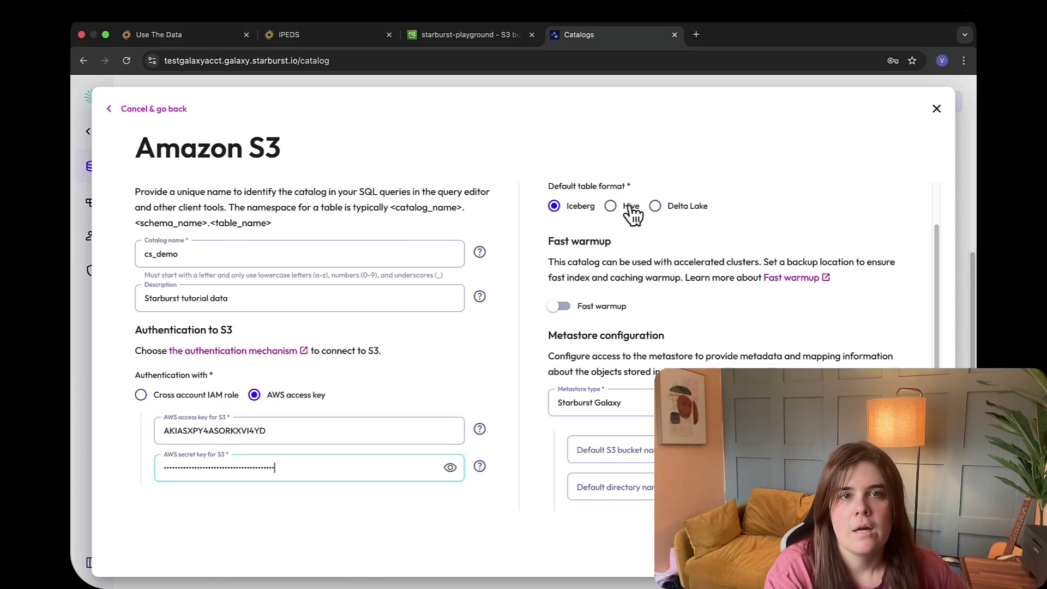
# Set the default table format to Hive and the Starburst Galaxy metastore's default S3 bucket name to starburst-playground.
pyautogui.click(612, 206)
pyautogui.scroll(2, 617, 229)
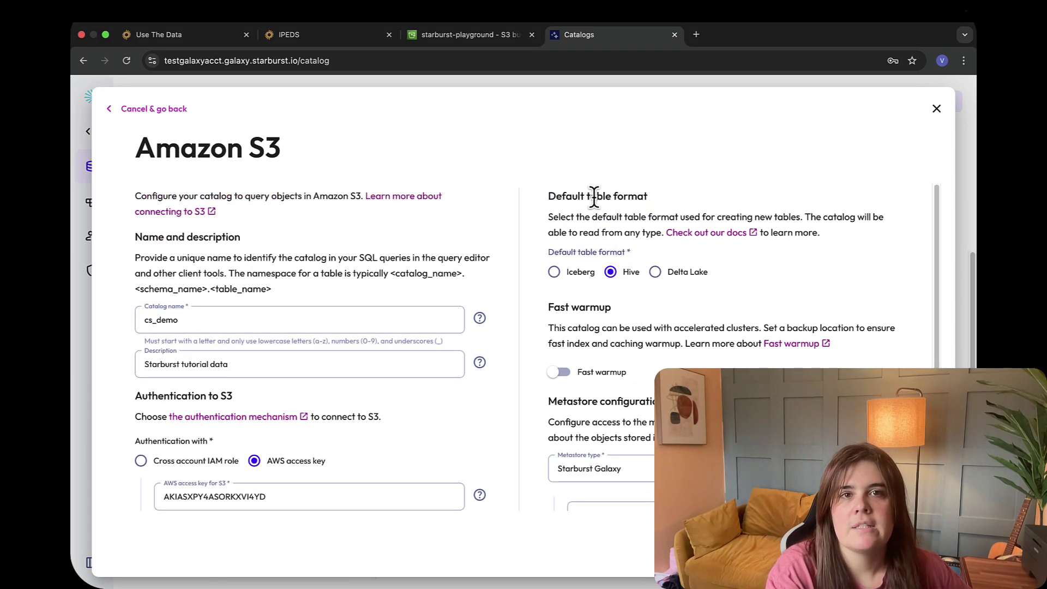
pyautogui.scroll(-4, 575, 391)
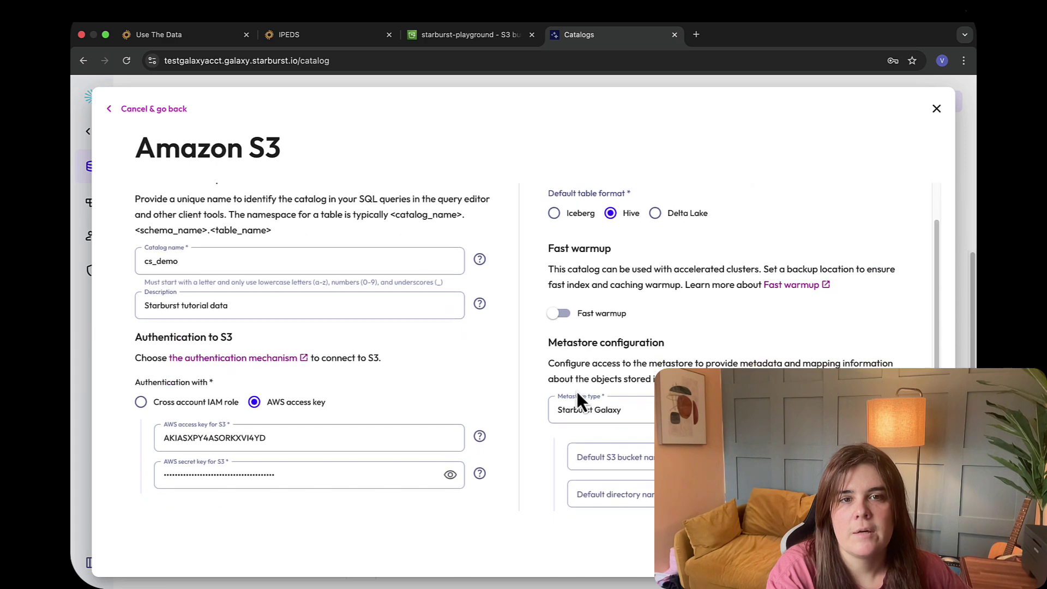
pyautogui.click(577, 407)
pyautogui.click(671, 441)
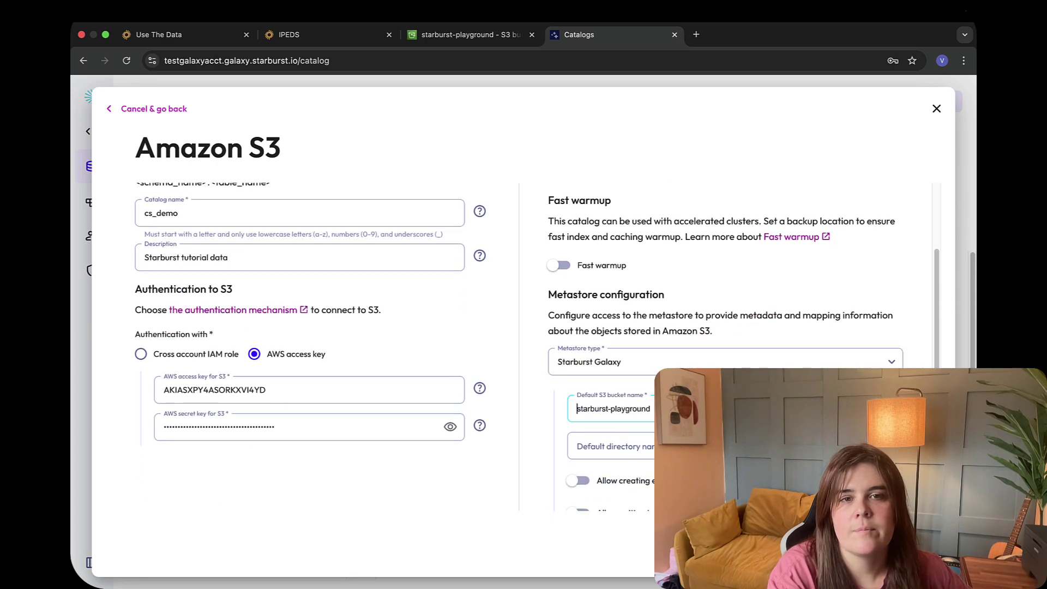
# Check the folder name in the S3 bucket and set the metastore's default directory name to ipeds.
pyautogui.click(457, 41)
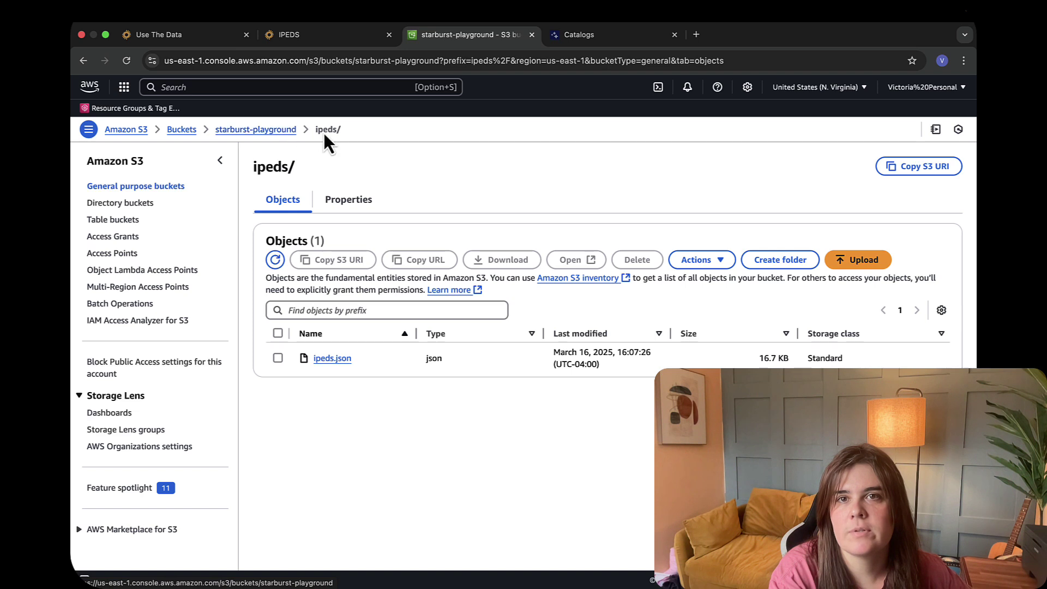
pyautogui.click(597, 36)
pyautogui.click(627, 448)
pyautogui.write('ipe')
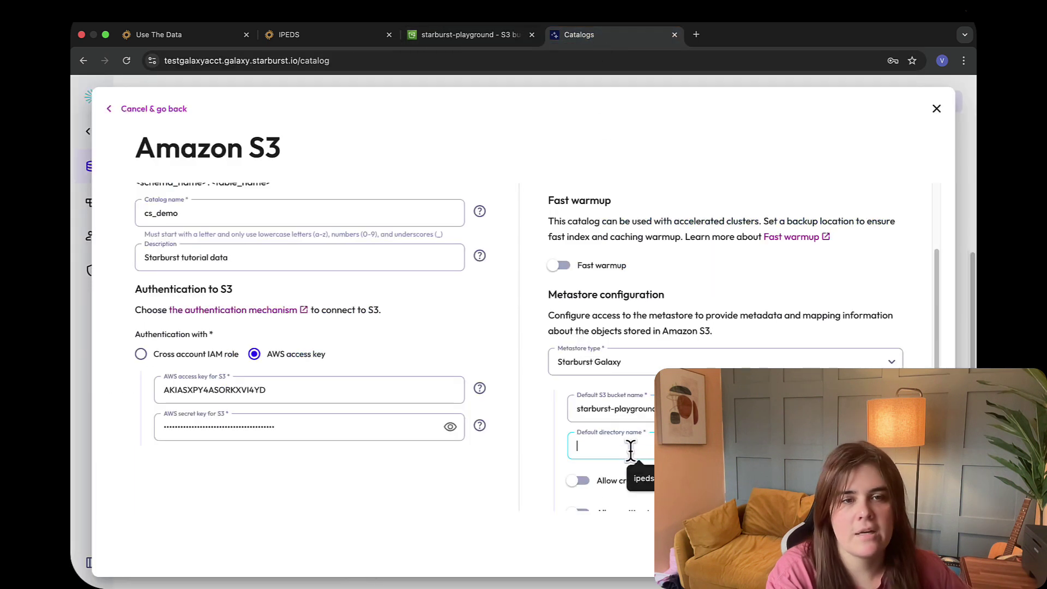
pyautogui.write('ds')
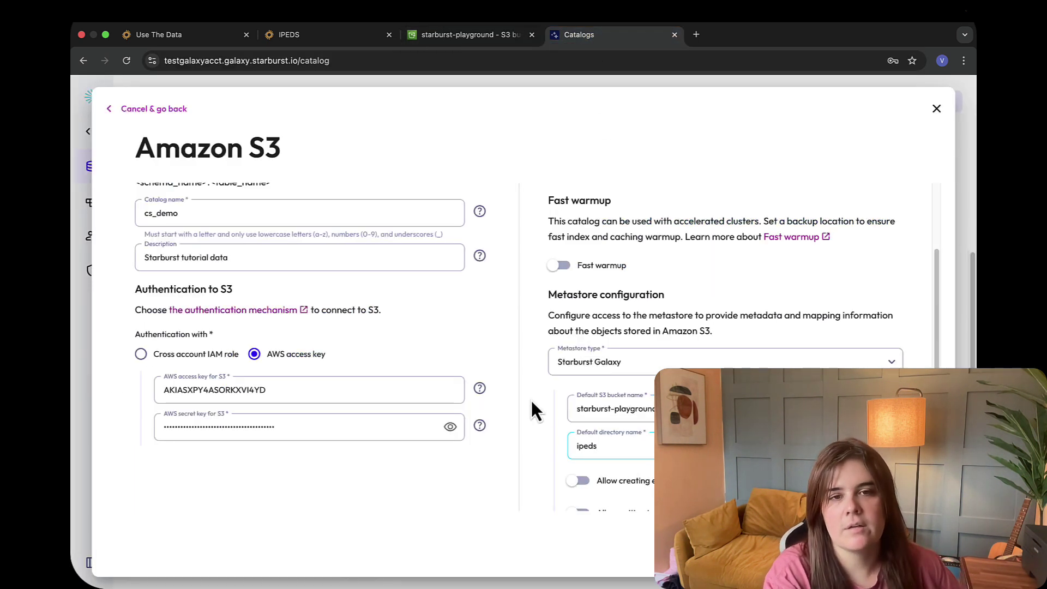
# Allow creating and writing to external tables, test the S3 connection, and connect the catalog.
pyautogui.scroll(-3, 589, 444)
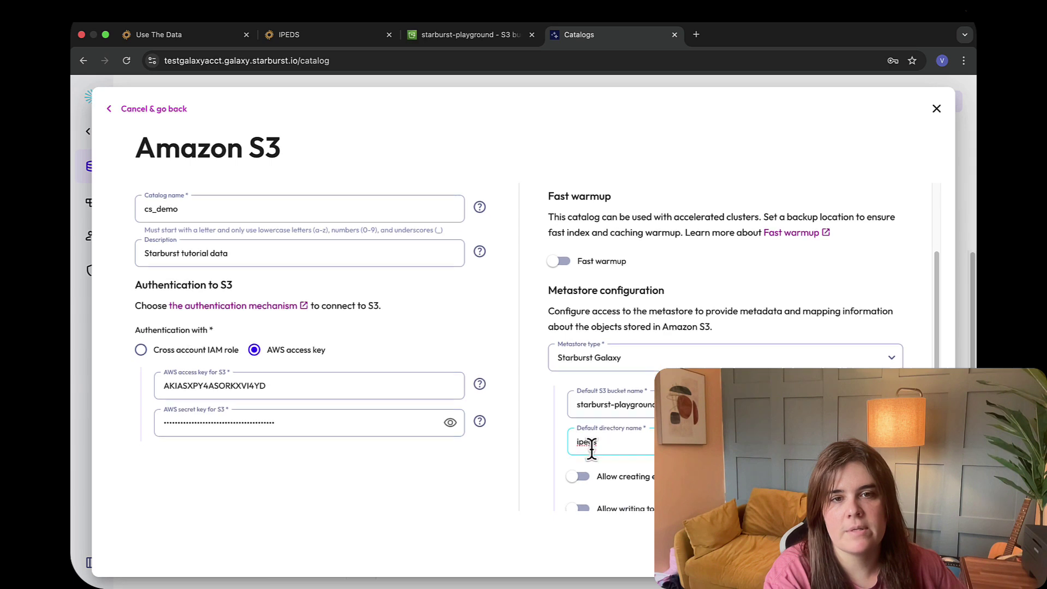
pyautogui.click(587, 399)
pyautogui.click(584, 428)
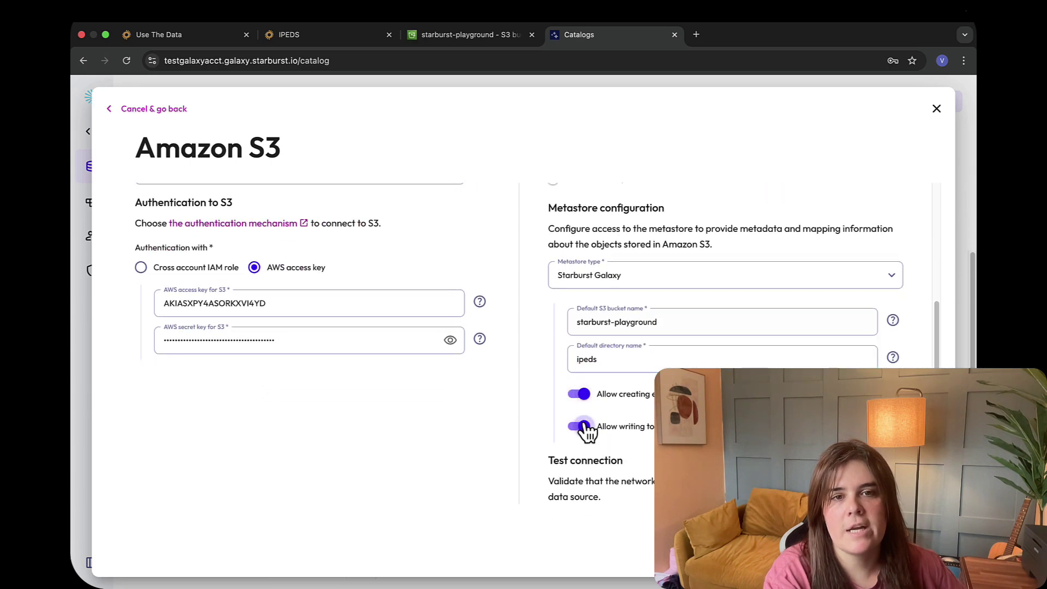
pyautogui.scroll(-1, 536, 341)
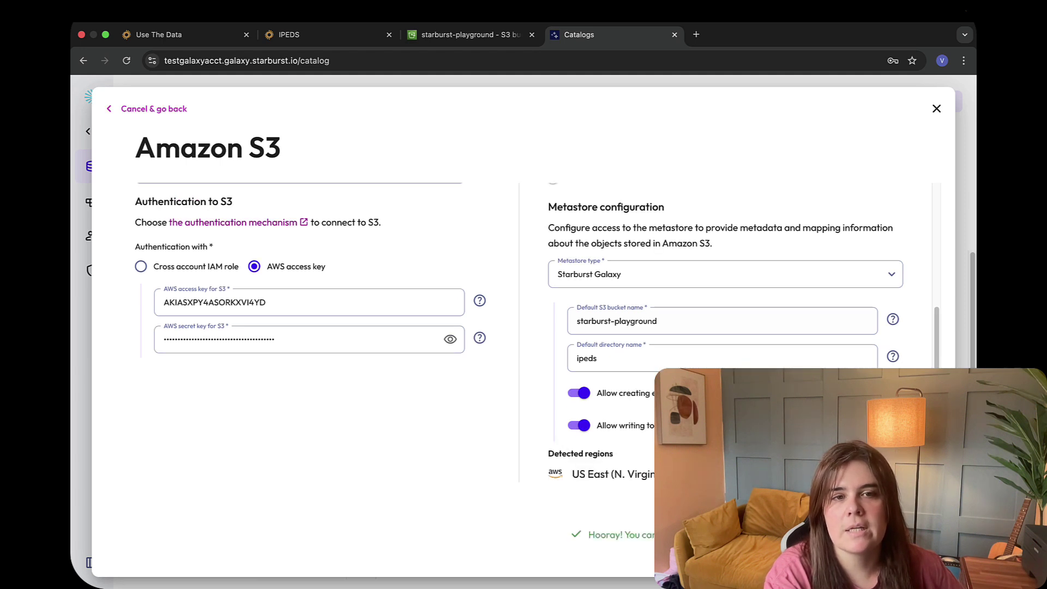
pyautogui.click(856, 535)
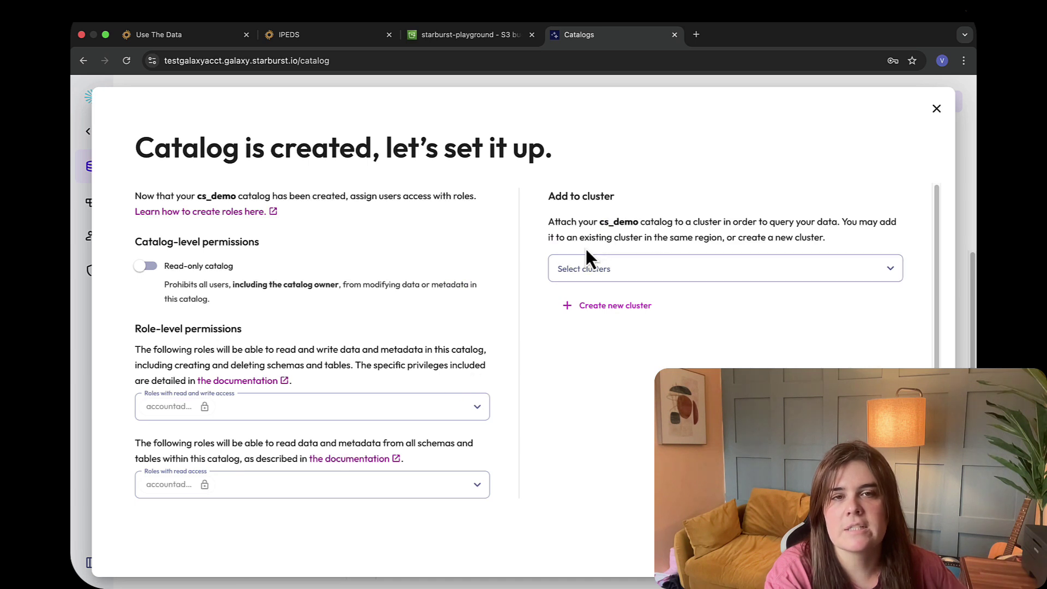
# Attach the cs_demo catalog to the demo-vc (us-east-1) cluster and finish the catalog setup.
pyautogui.click(642, 267)
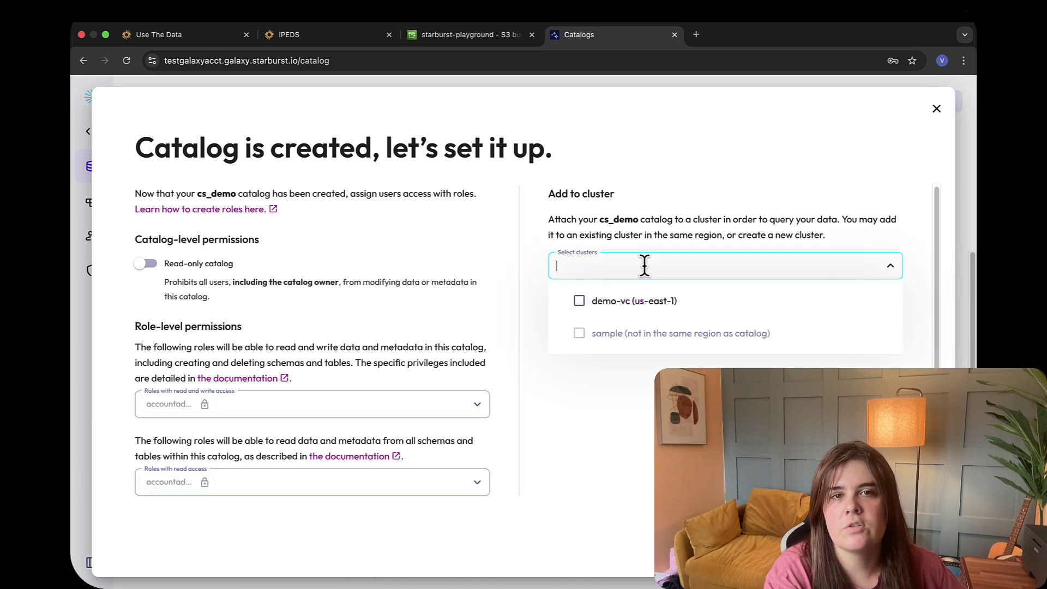
pyautogui.click(581, 303)
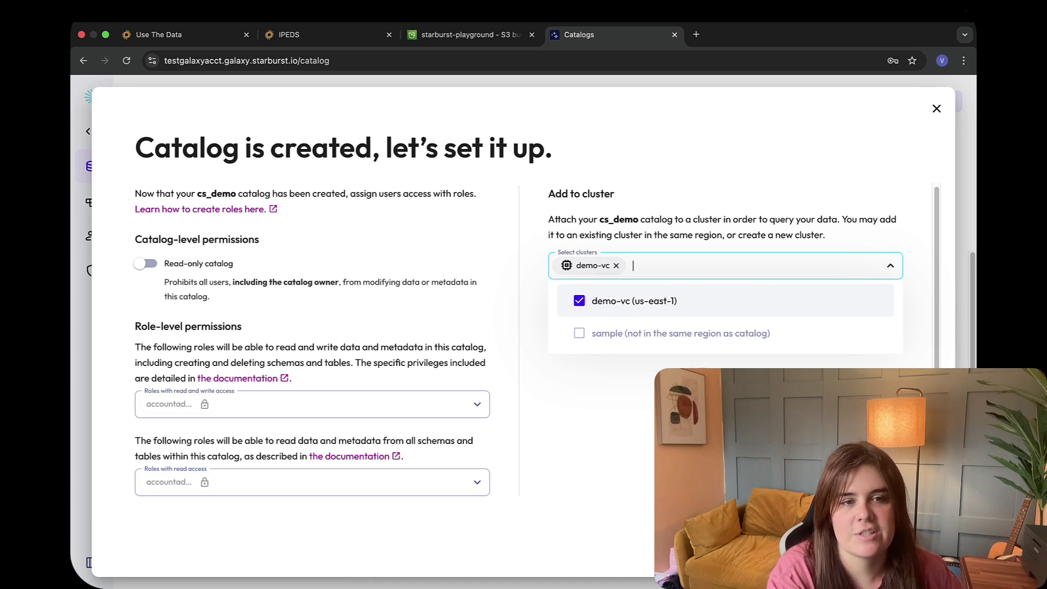
pyautogui.press('Escape')
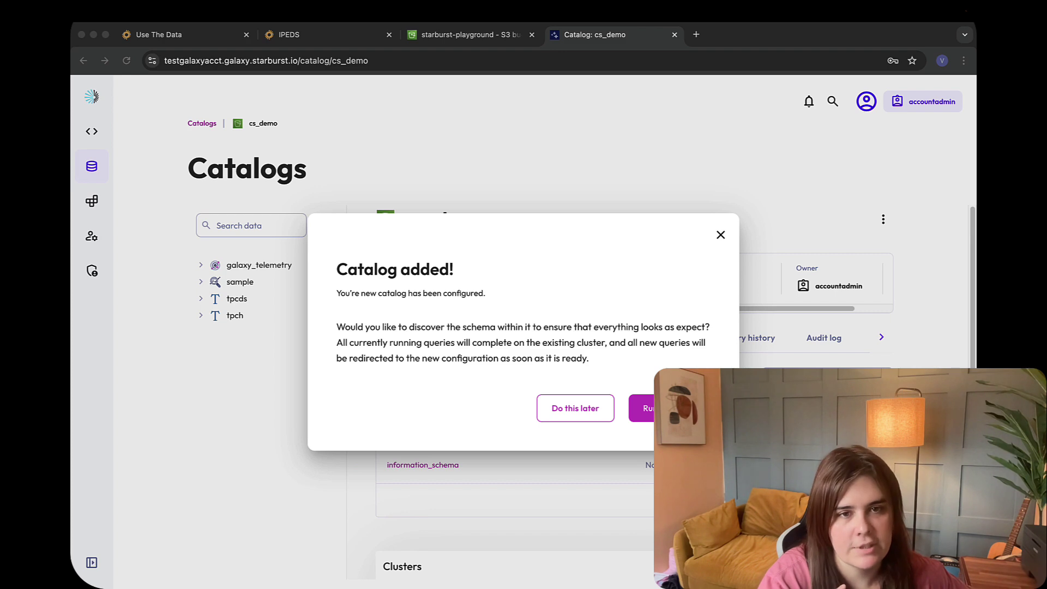
# Start schema discovery for the catalog and set its location URI to s3://starburst-playground/ipeds/, copied from the S3 folder.
pyautogui.click(642, 409)
pyautogui.click(627, 541)
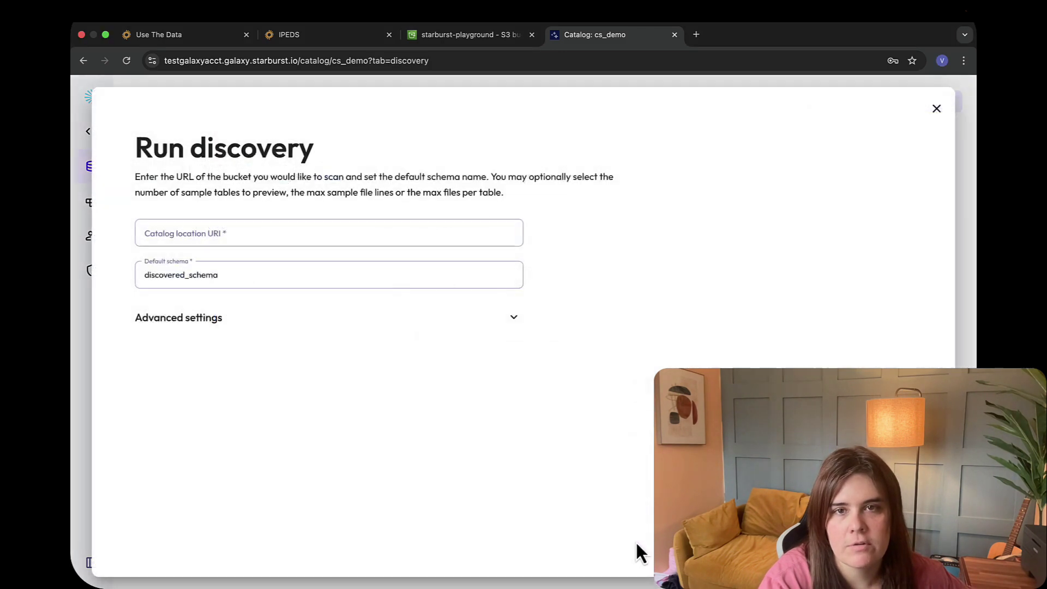
pyautogui.click(210, 235)
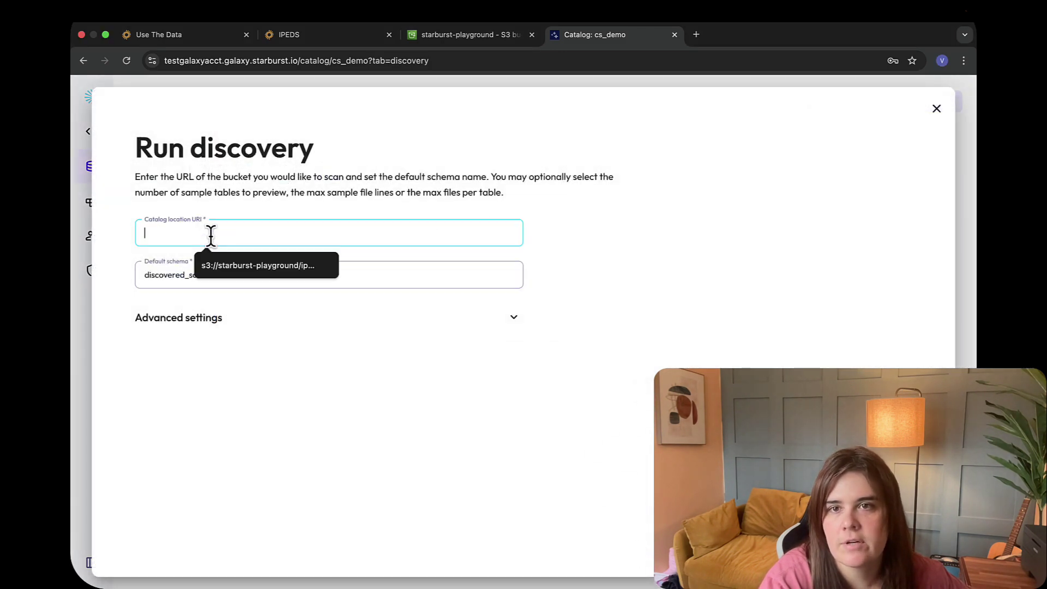
pyautogui.click(247, 270)
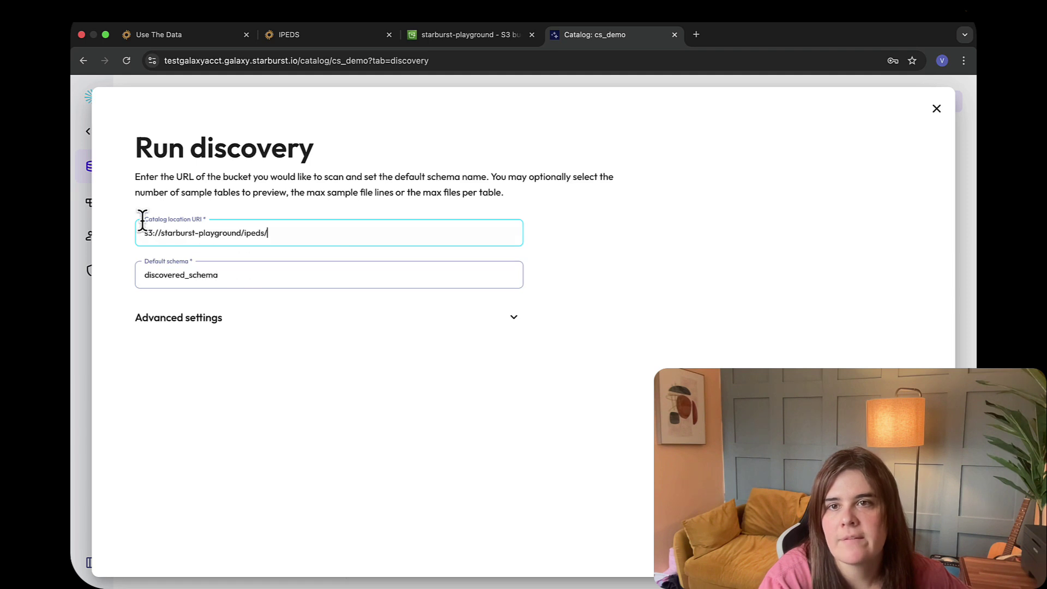
pyautogui.click(495, 34)
pyautogui.click(928, 169)
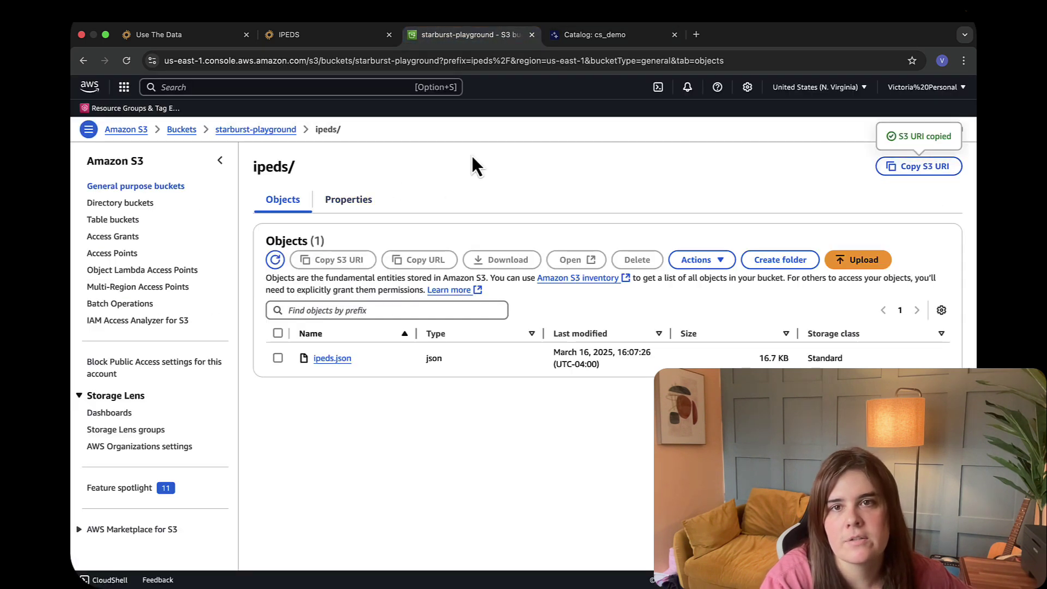
pyautogui.click(600, 34)
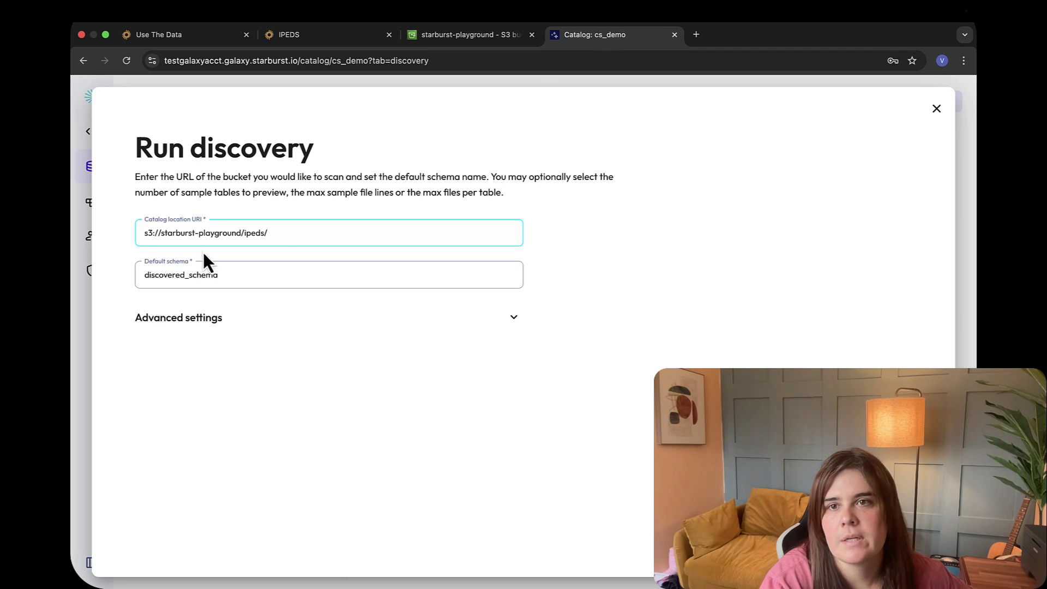
pyautogui.tripleClick(211, 233)
pyautogui.press('super+v')
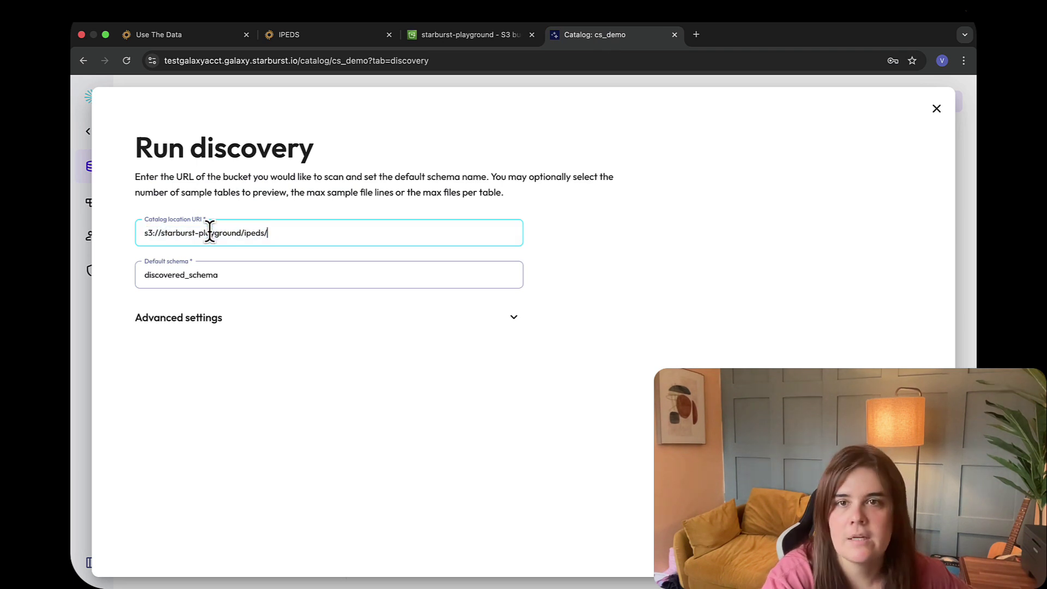
# Set the default schema to source and run the discovery.
pyautogui.tripleClick(187, 276)
pyautogui.write('sour')
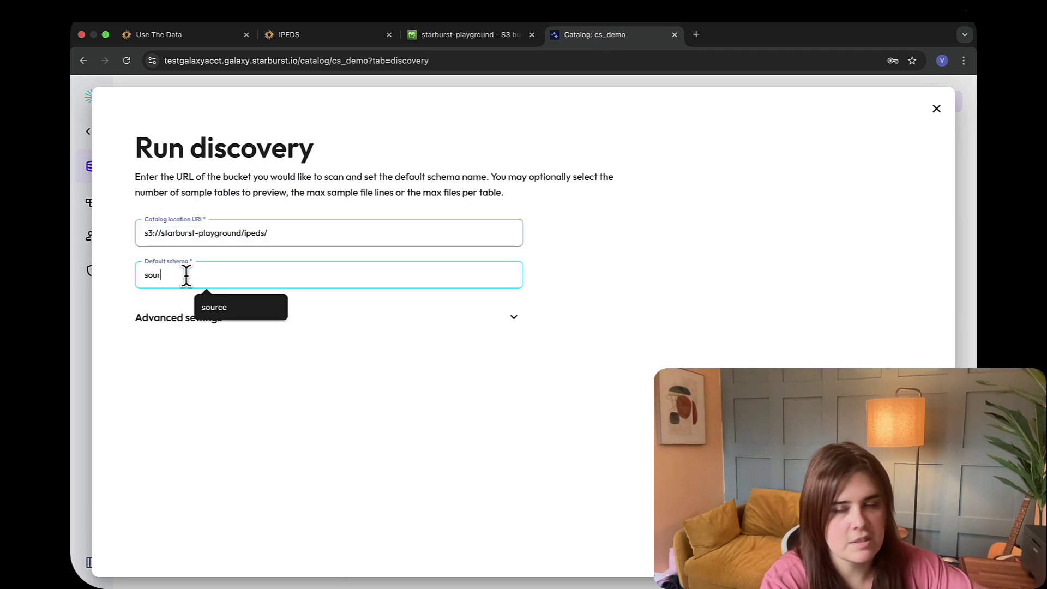
pyautogui.write('ce')
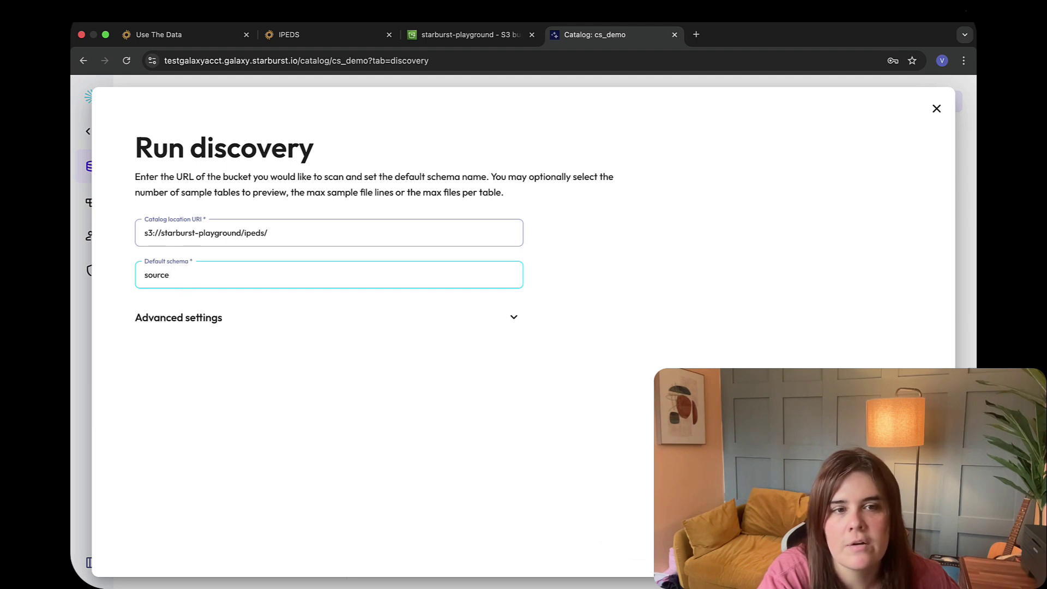
pyautogui.press('Return')
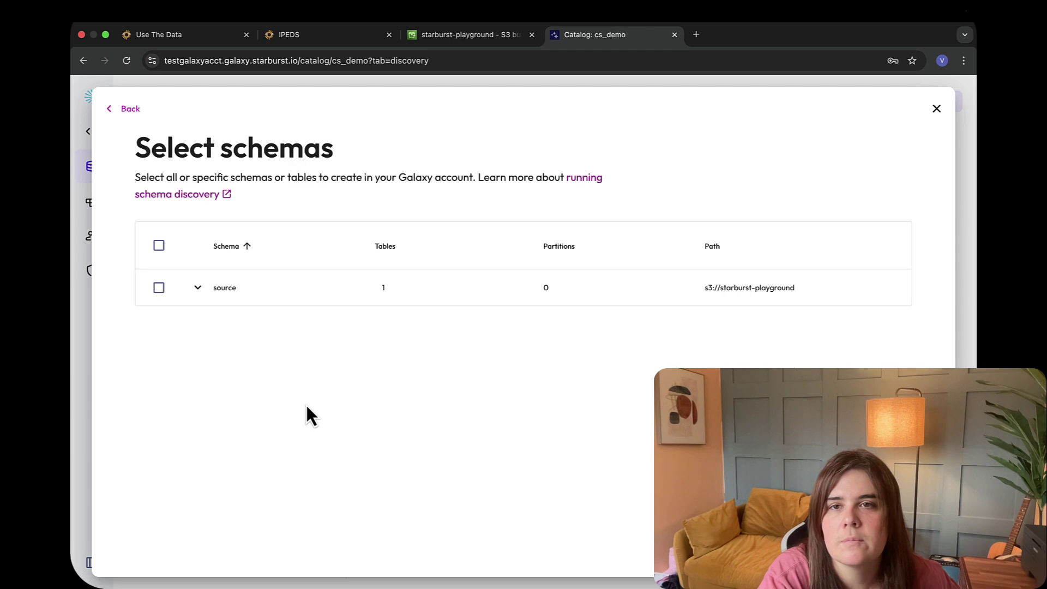
# Create all discovered schemas and tables, including source and its ipeds table, and open the full CREATE SCHEMA query.
pyautogui.click(198, 288)
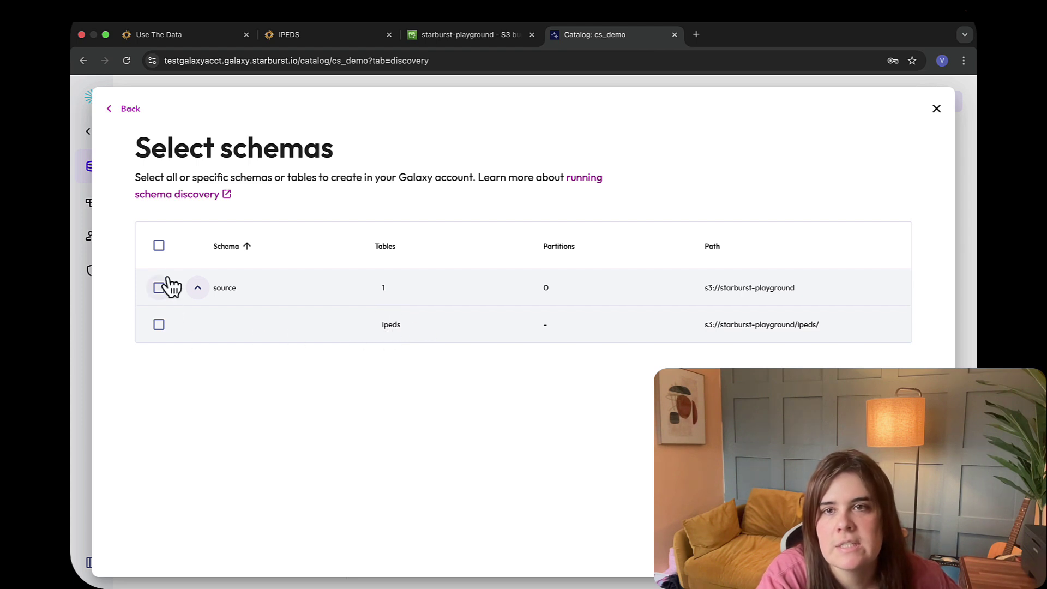
pyautogui.click(159, 246)
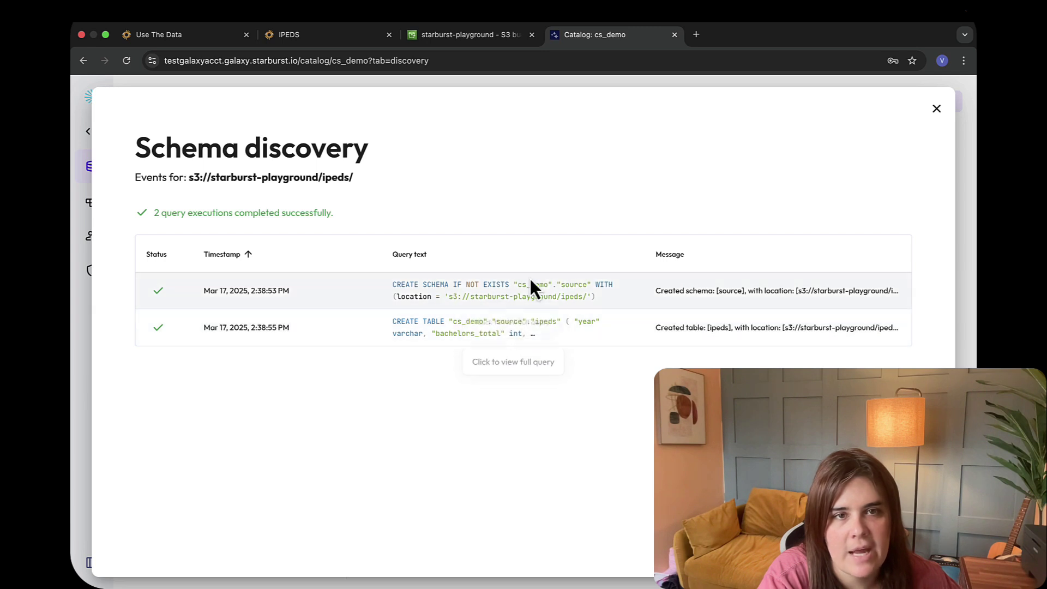
pyautogui.click(420, 293)
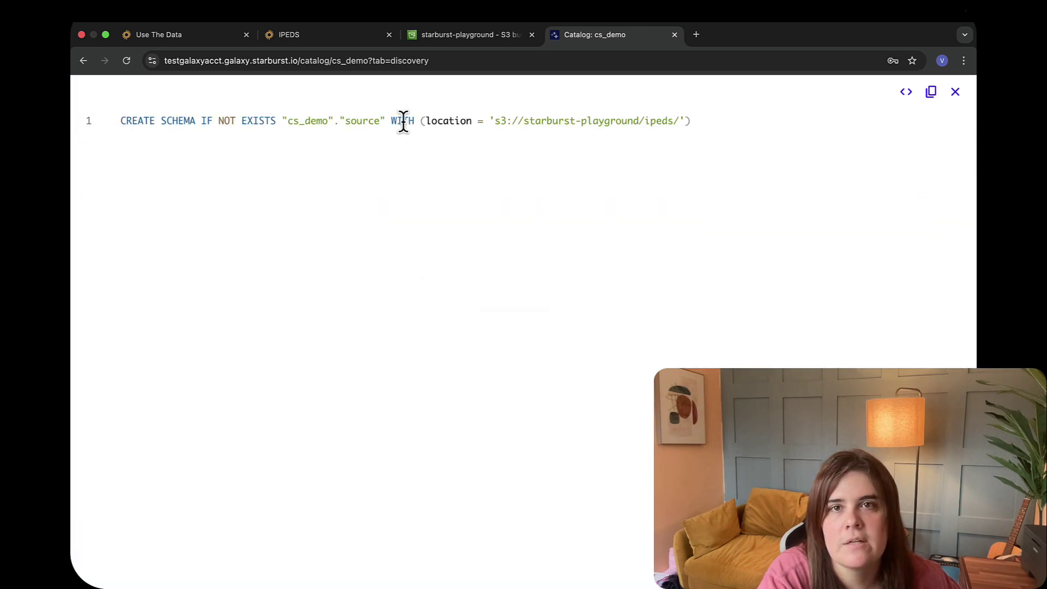
# Review the CREATE SCHEMA query and the column definitions in the ipeds CREATE TABLE query, and close the schema discovery events.
pyautogui.doubleClick(352, 121)
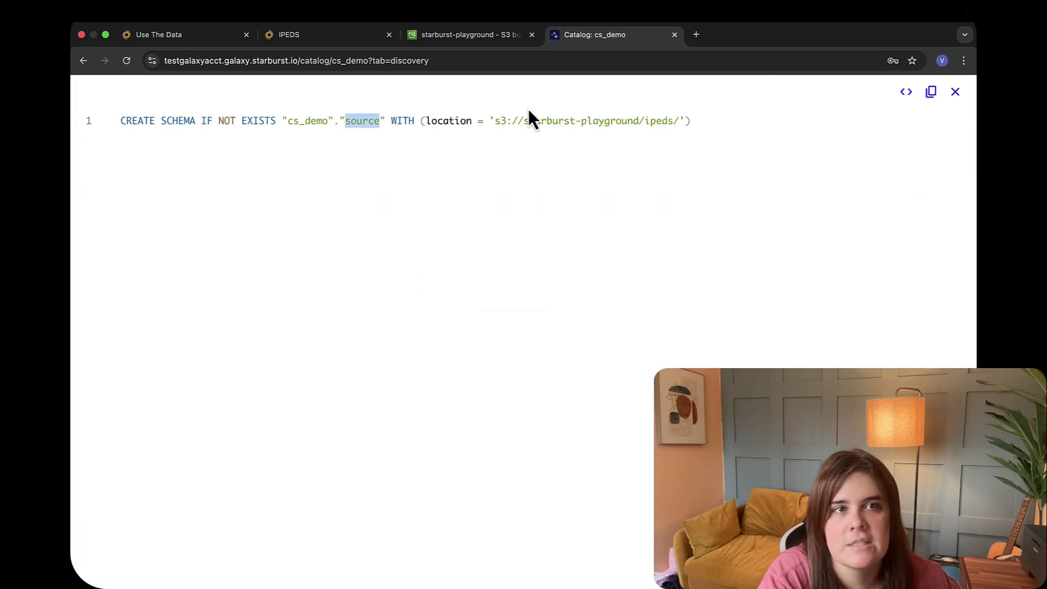
pyautogui.click(956, 92)
pyautogui.click(444, 332)
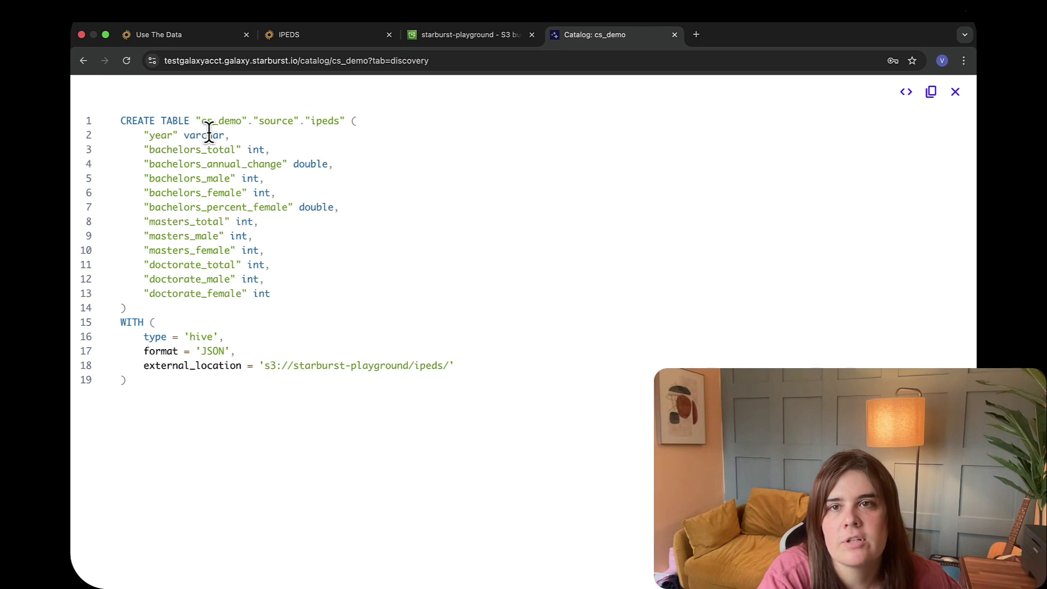
pyautogui.doubleClick(158, 164)
pyautogui.doubleClick(164, 178)
pyautogui.doubleClick(163, 193)
pyautogui.click(170, 225)
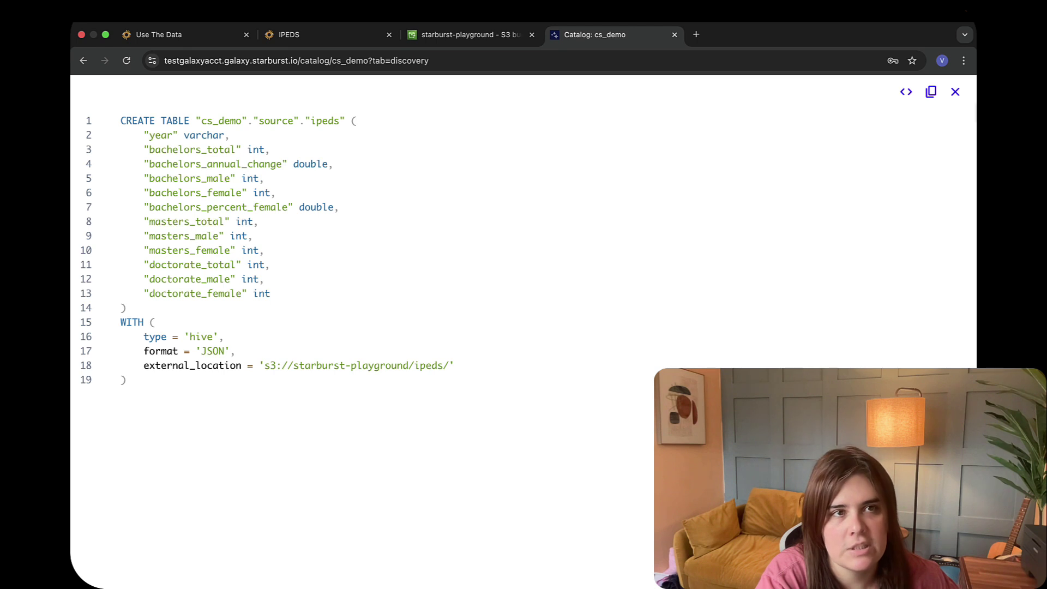
pyautogui.click(956, 92)
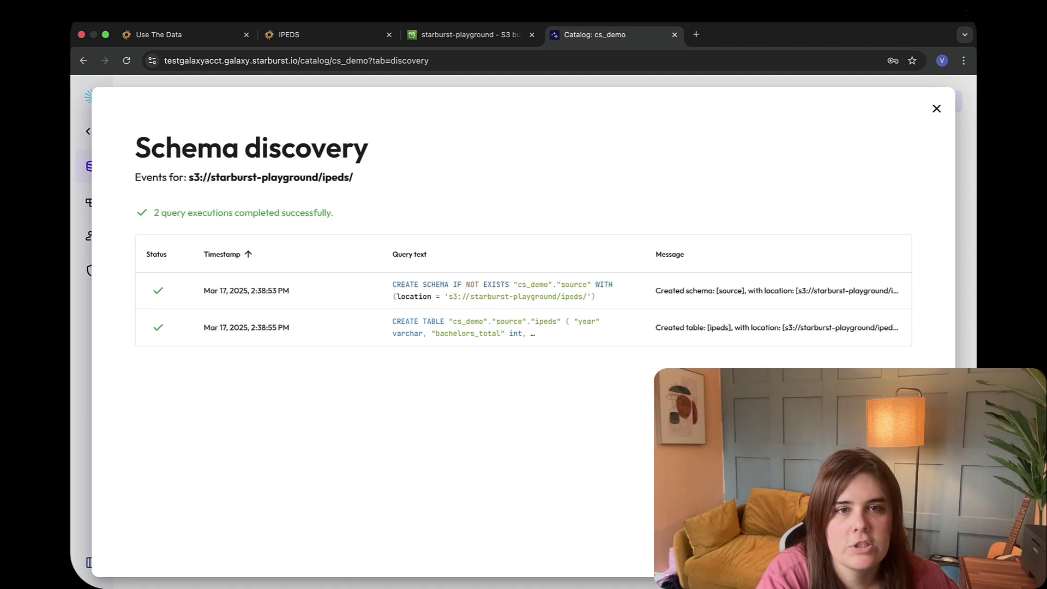
pyautogui.press('Escape')
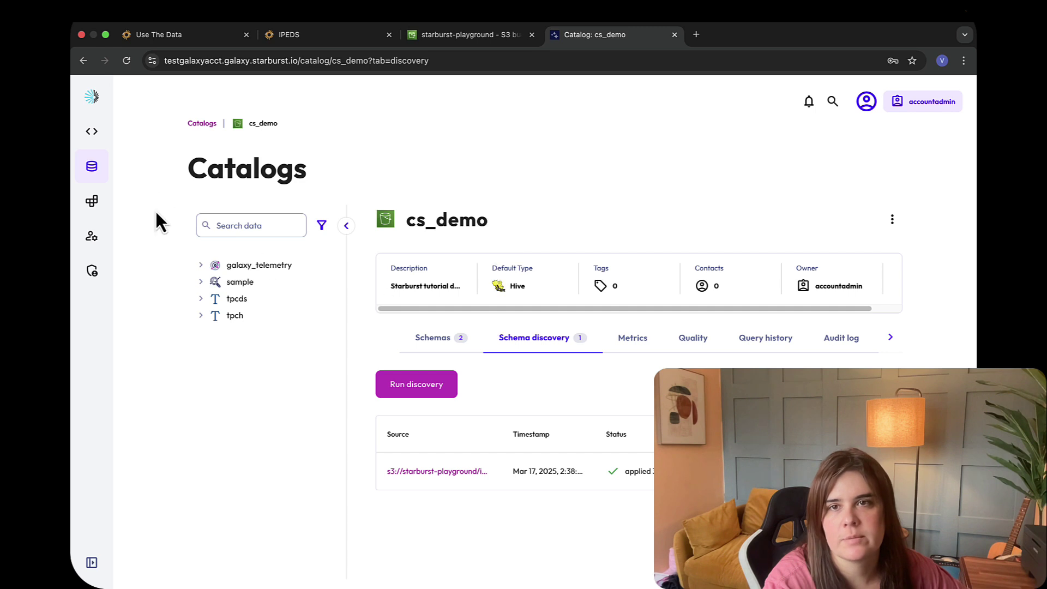
# Reload the catalog page and expand the cs_demo catalog through the source schema down to the ipeds table's columns.
pyautogui.click(134, 60)
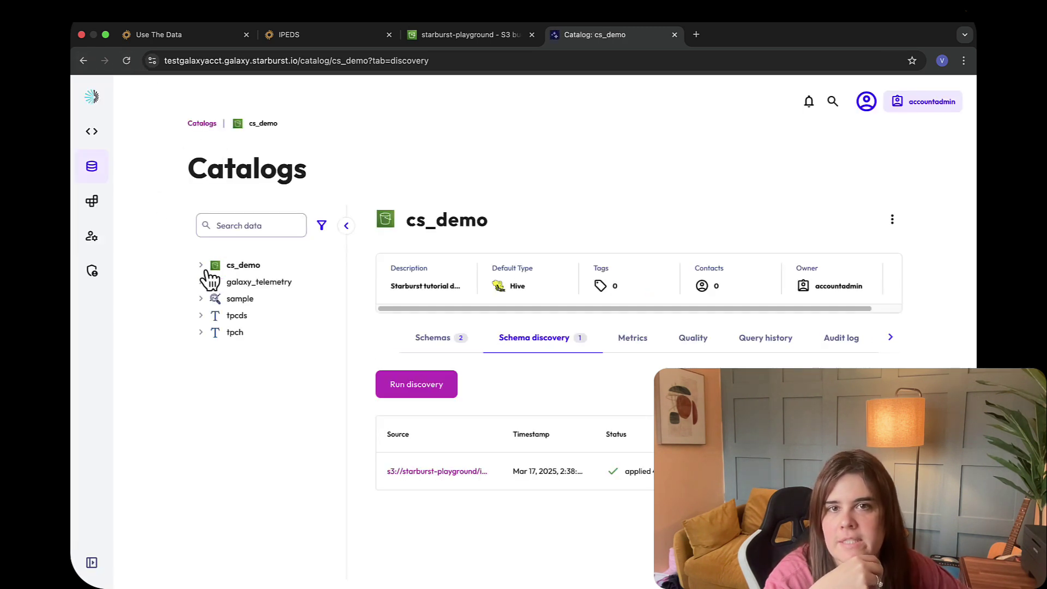
pyautogui.click(219, 266)
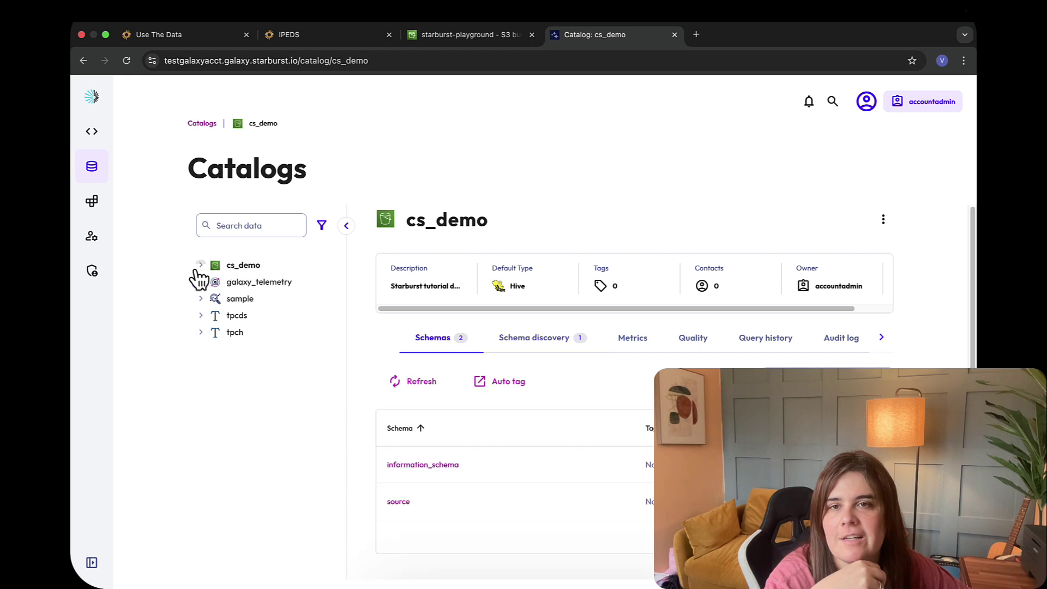
pyautogui.click(201, 265)
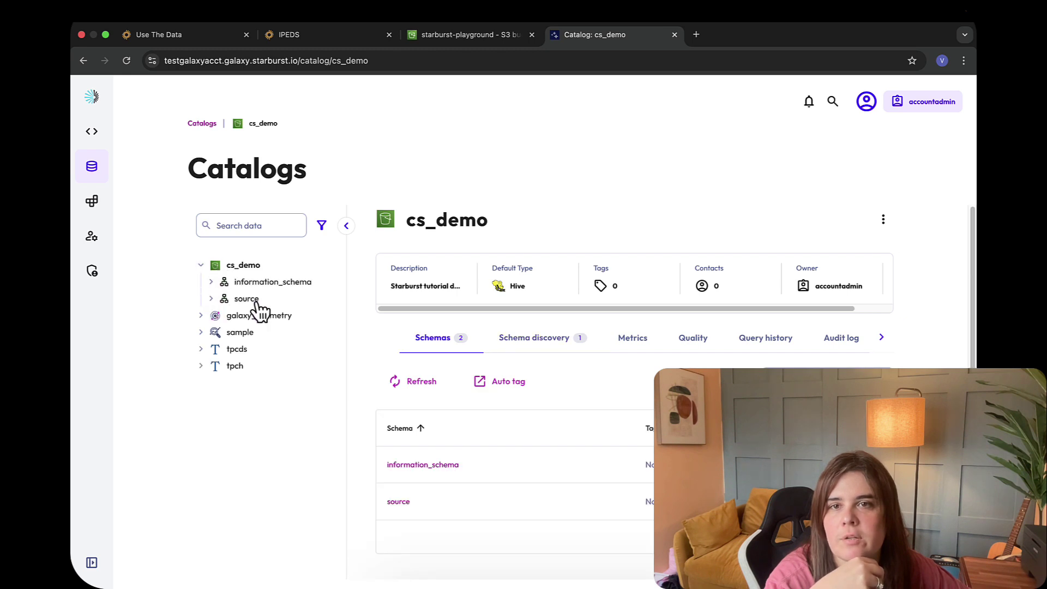
pyautogui.click(211, 299)
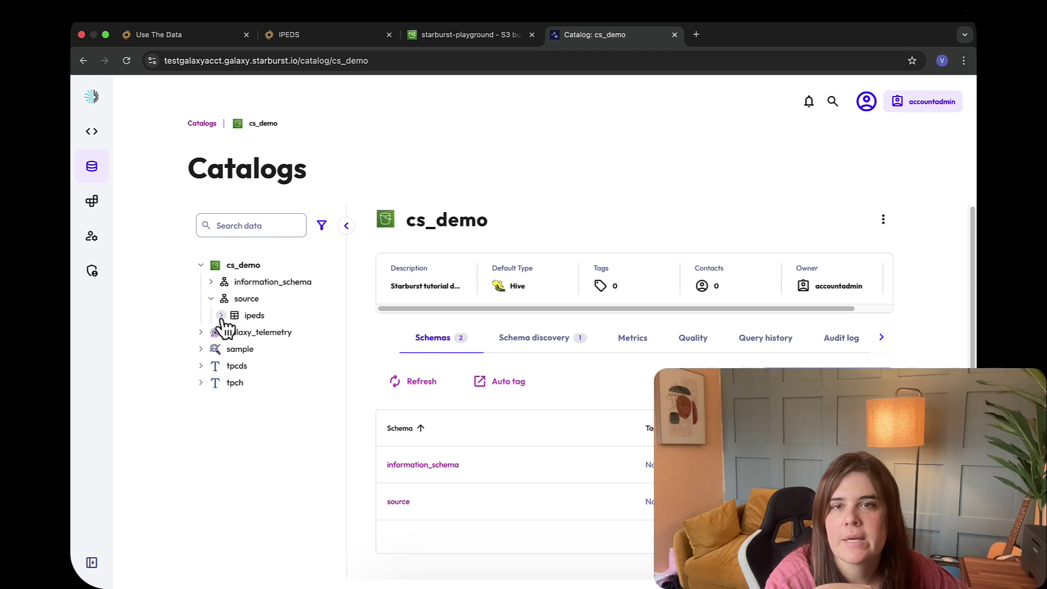
pyautogui.click(221, 316)
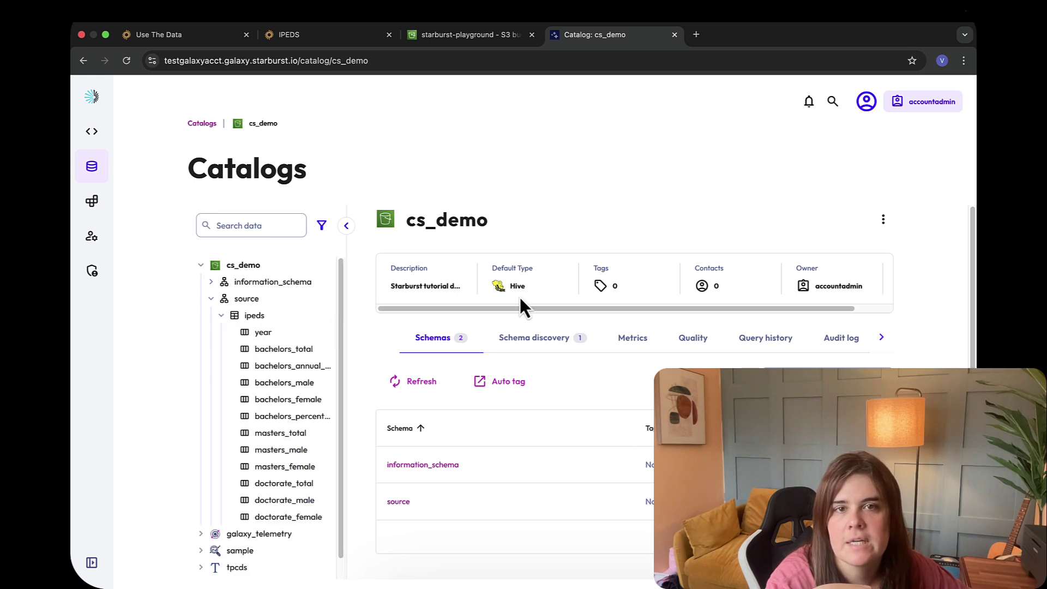
# Open the query editor for the cs_demo catalog.
pyautogui.click(881, 339)
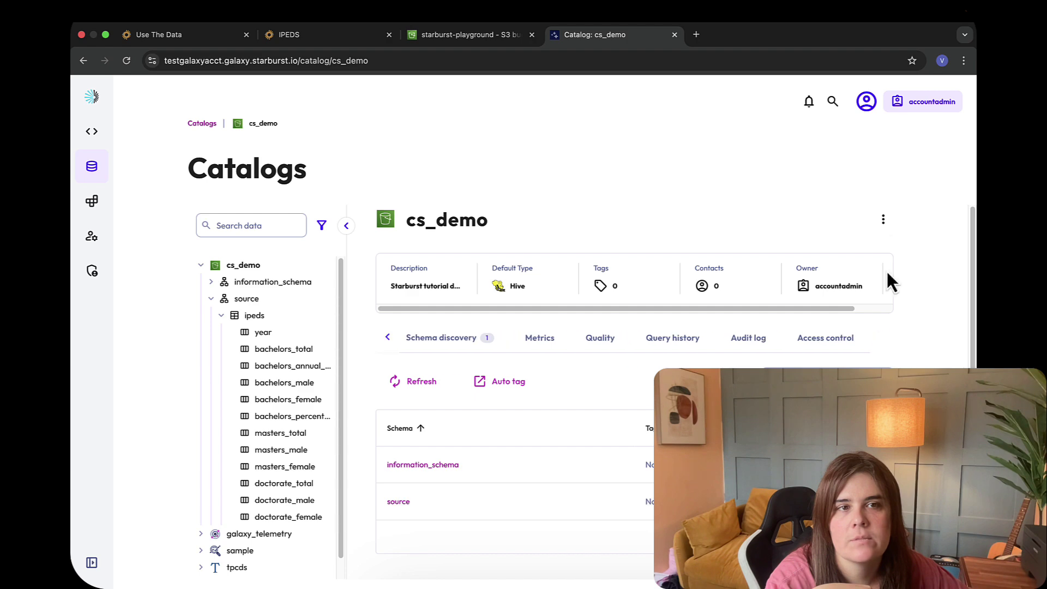
pyautogui.click(884, 220)
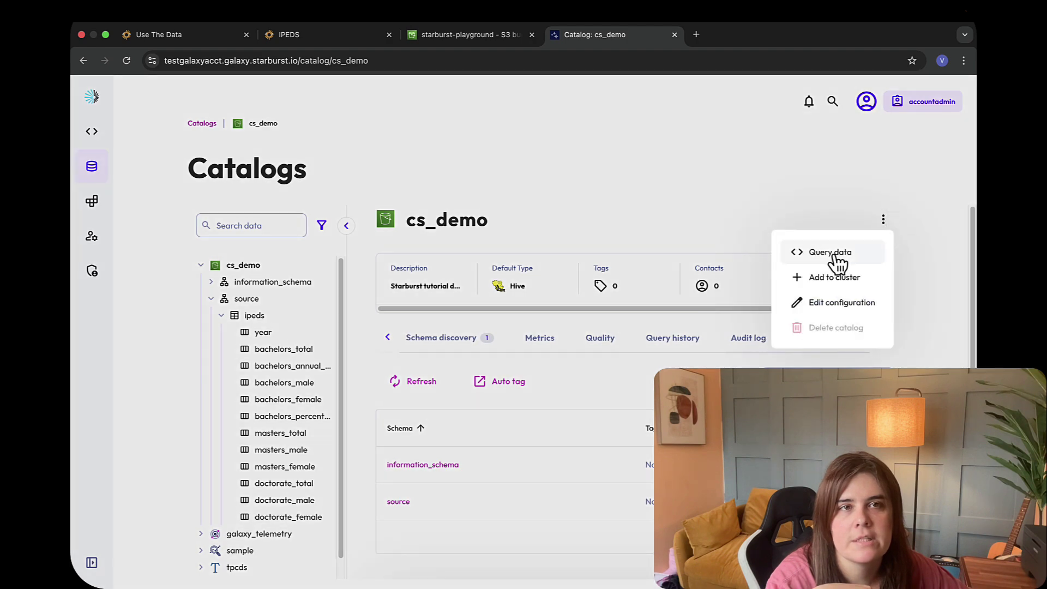
pyautogui.click(833, 253)
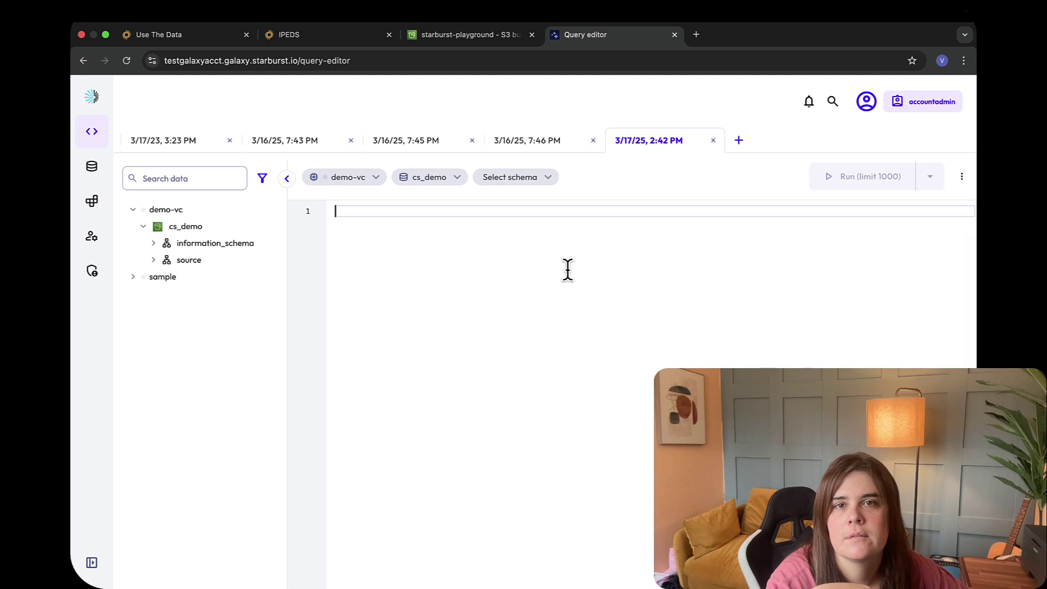
# Insert the ready-made SELECT * query with LIMIT 10 for the source schema's ipeds table and run it.
pyautogui.click(209, 261)
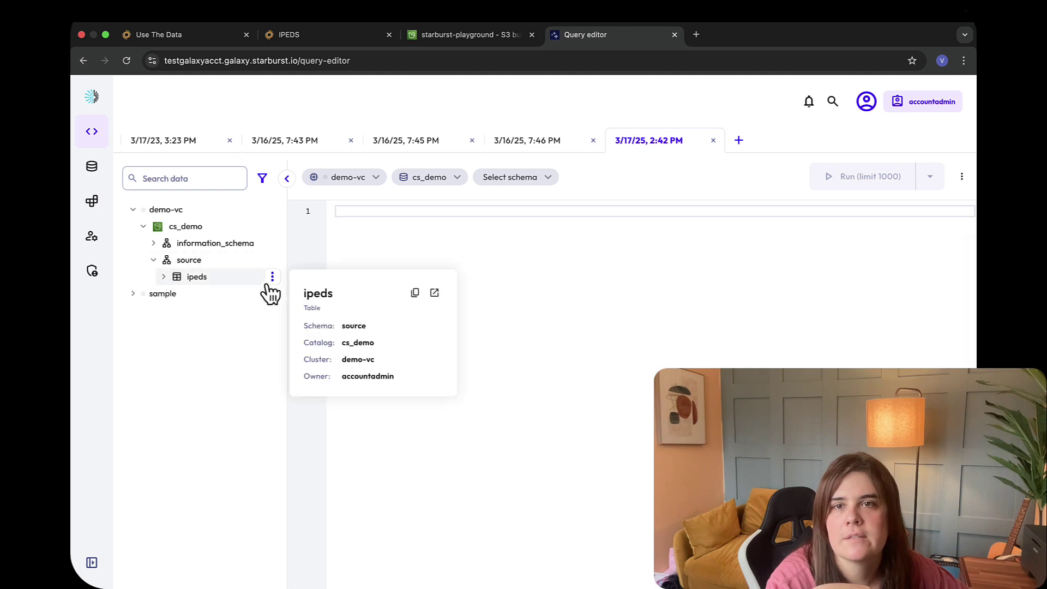
pyautogui.click(273, 277)
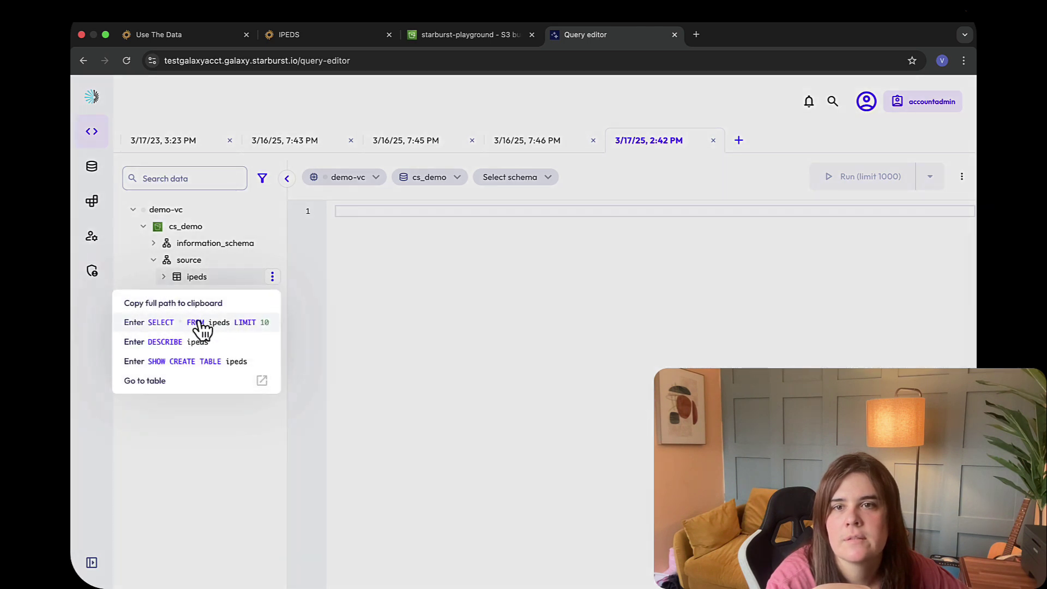
pyautogui.click(199, 323)
pyautogui.click(818, 183)
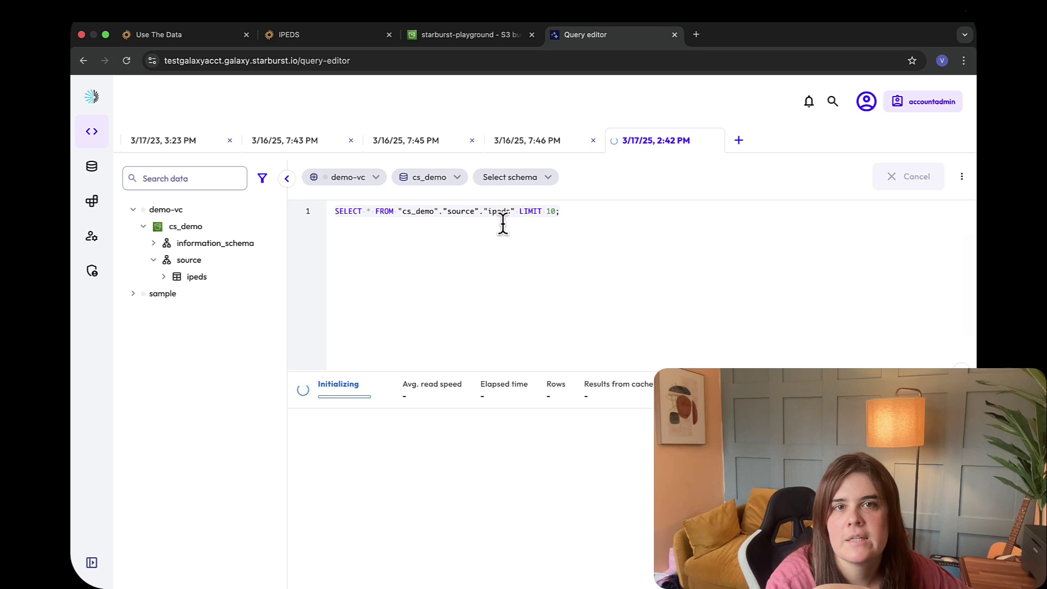
# Enlarge the query results area and narrow the data tree beside the editor.
pyautogui.moveTo(547, 377); pyautogui.dragTo(510, 318)
pyautogui.click(525, 373)
pyautogui.moveTo(287, 248); pyautogui.dragTo(224, 257)
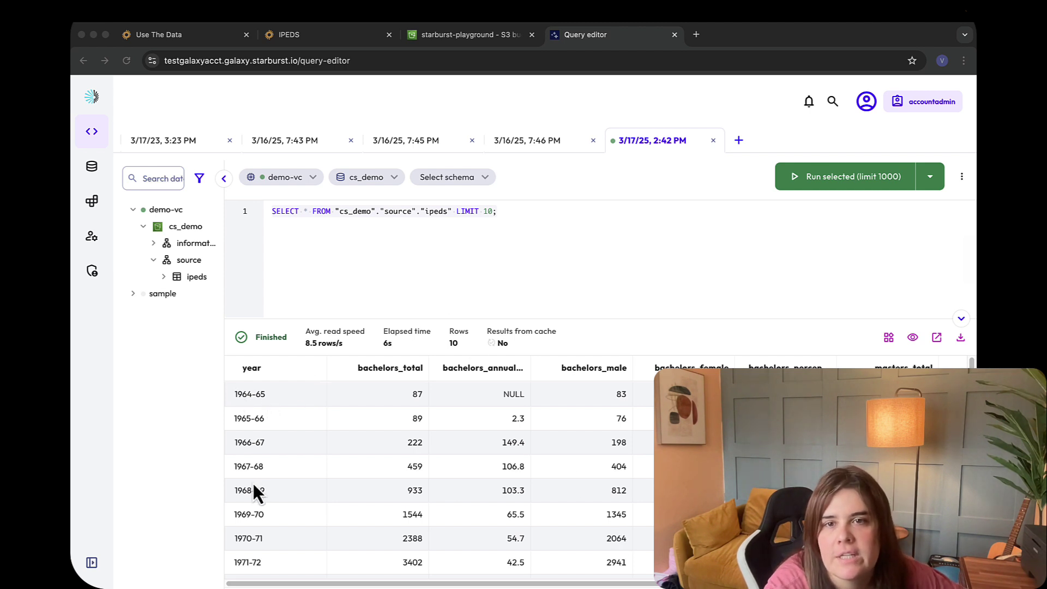
# Examine the rows and columns of the ipeds query results, from year through the bachelors, masters and doctorate figures.
pyautogui.click(461, 583)
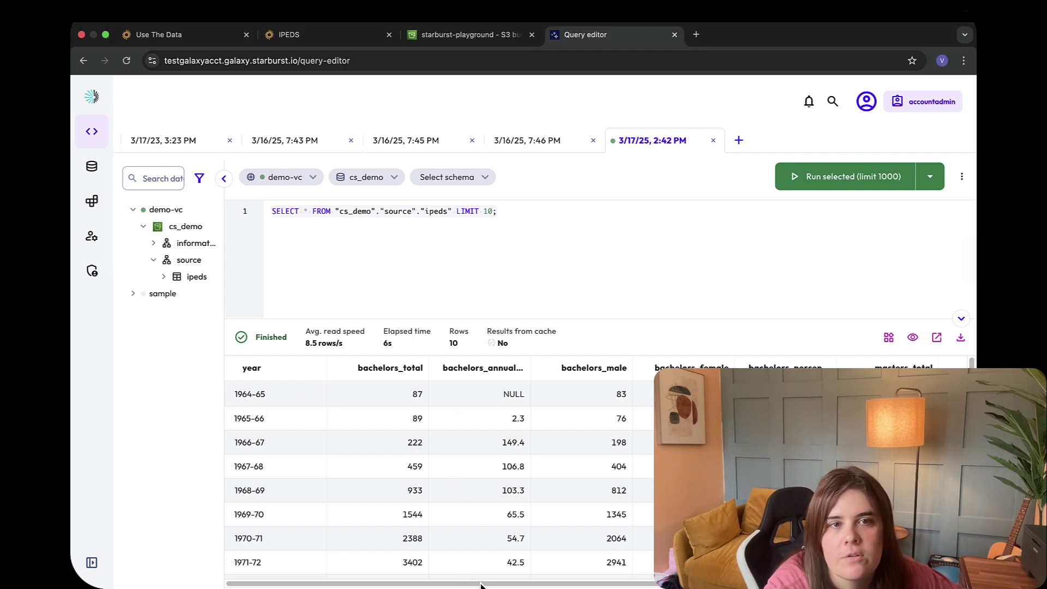
pyautogui.hscroll(5, 368, 425)
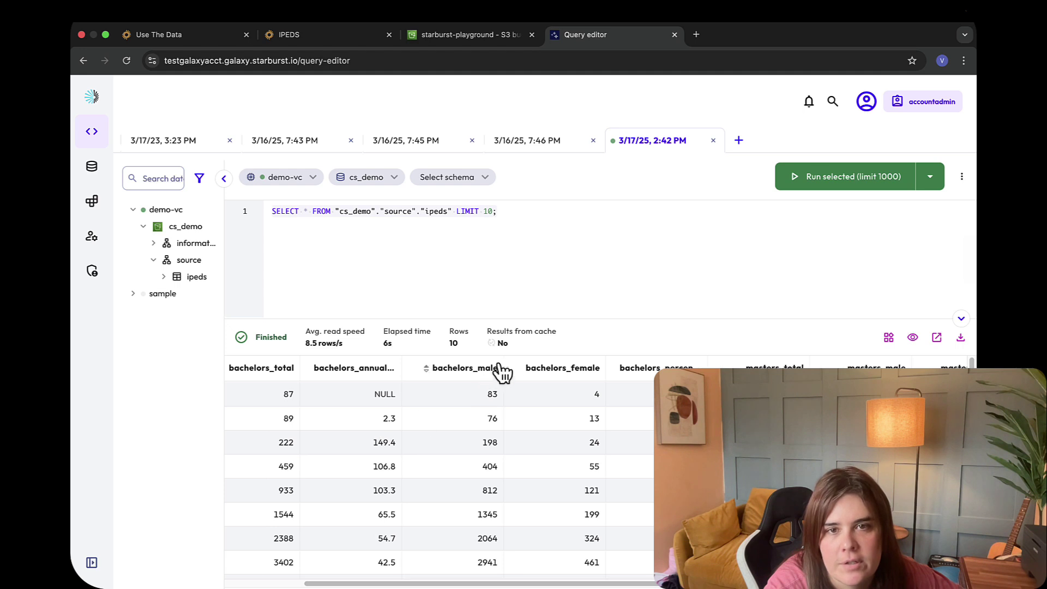
pyautogui.moveTo(620, 578)
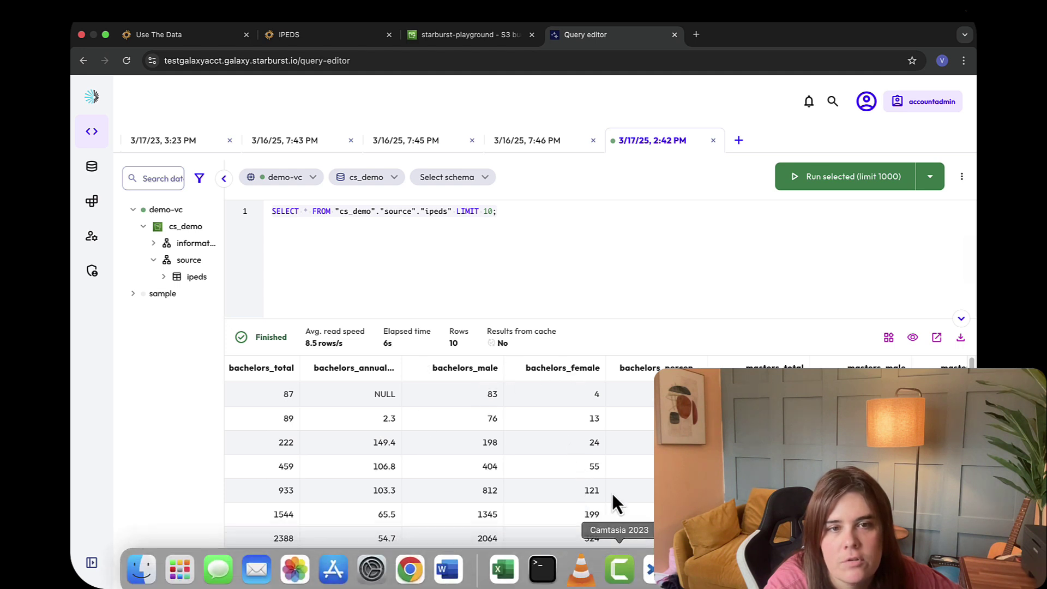
pyautogui.hscroll(3, 619, 567)
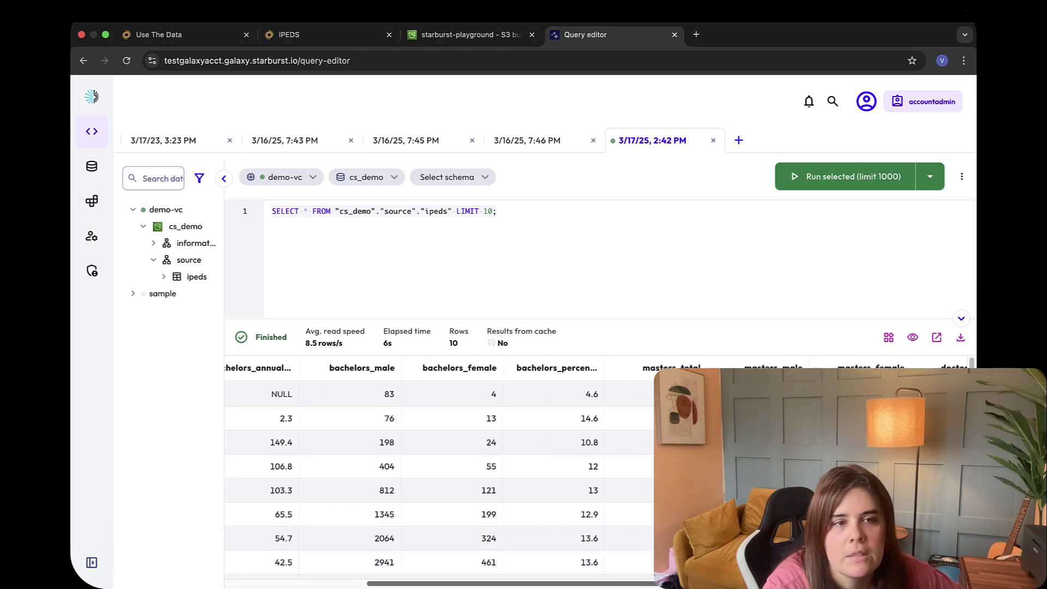
pyautogui.hscroll(4, 645, 490)
pyautogui.scroll(-2, 646, 491)
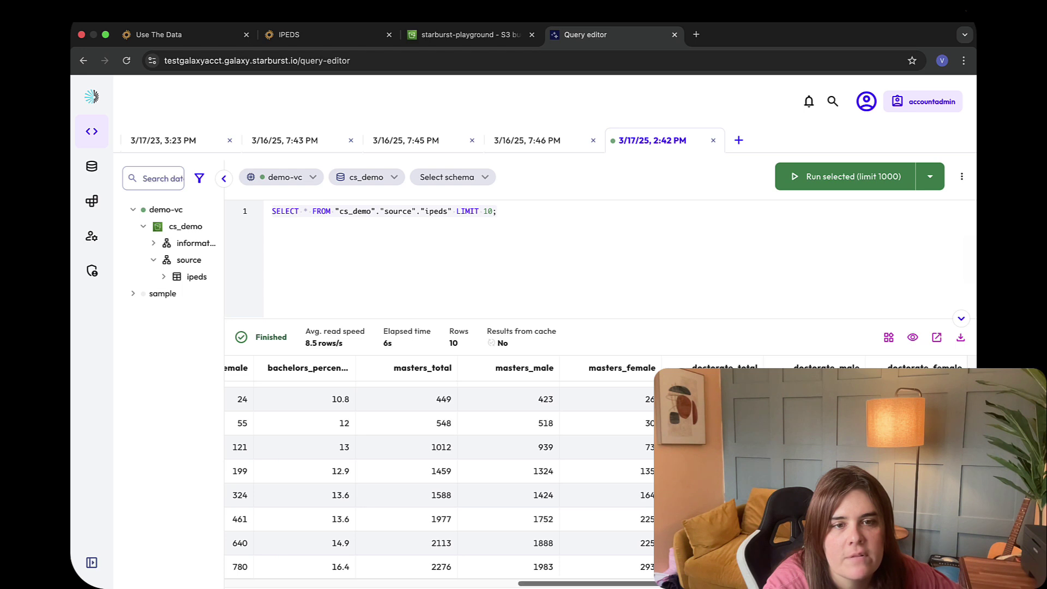
pyautogui.hscroll(-6, 584, 572)
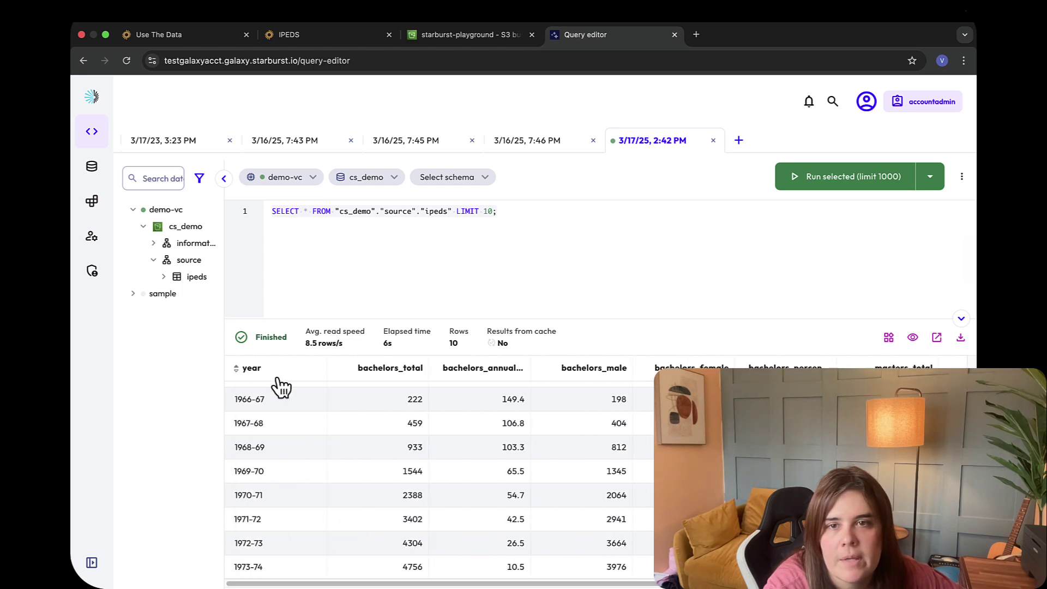
pyautogui.scroll(2, 285, 397)
pyautogui.scroll(-2, 288, 400)
pyautogui.scroll(2, 269, 408)
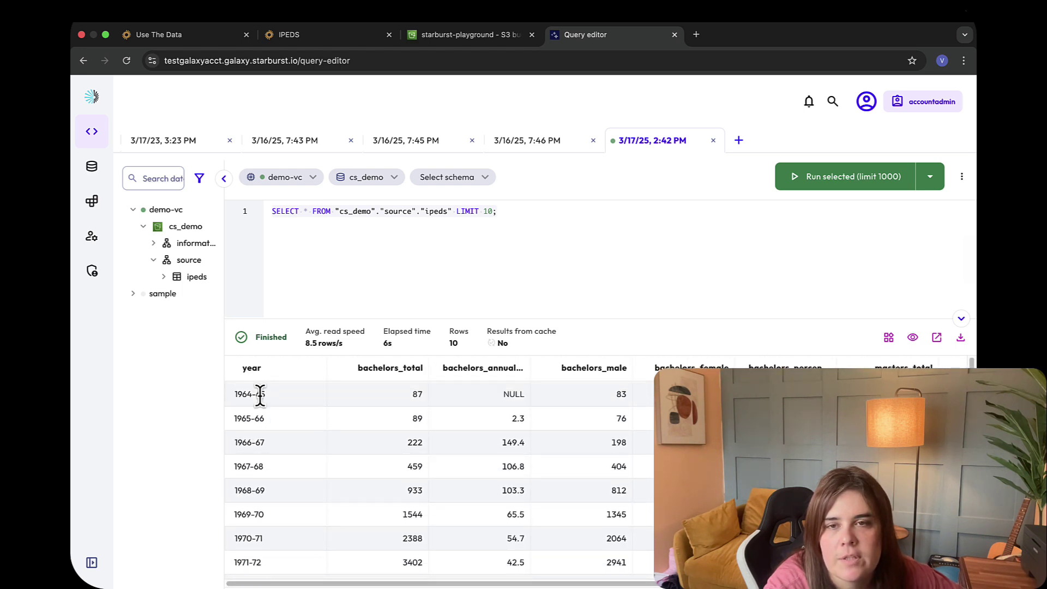
# Run only the SELECT * FROM "cs_demo"."source"."ipeds" part without the 10-row limit, and sort the results by year, newest first.
pyautogui.click(446, 214)
pyautogui.doubleClick(428, 211)
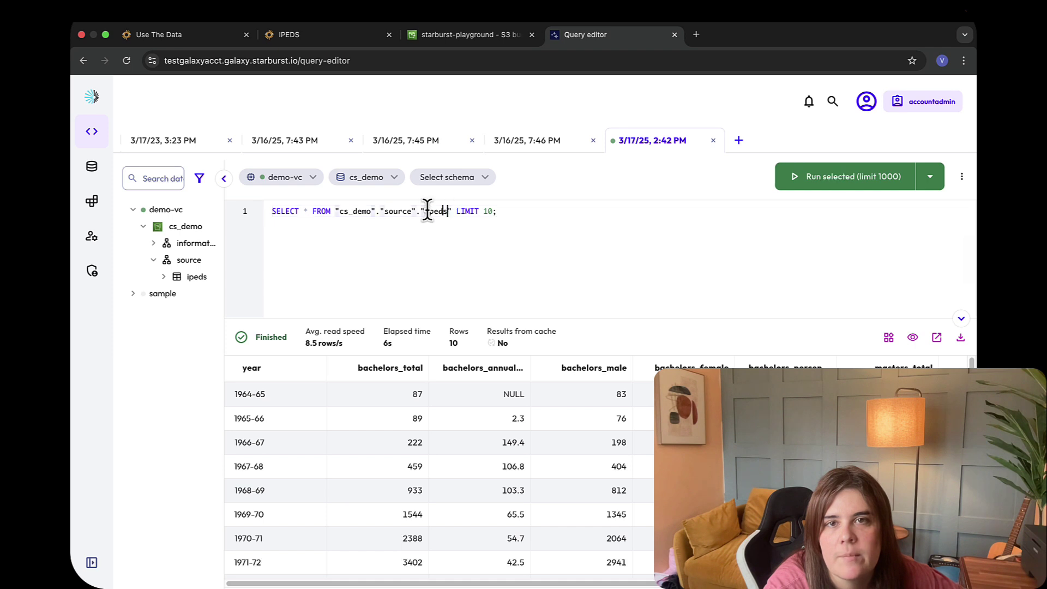
pyautogui.click(854, 175)
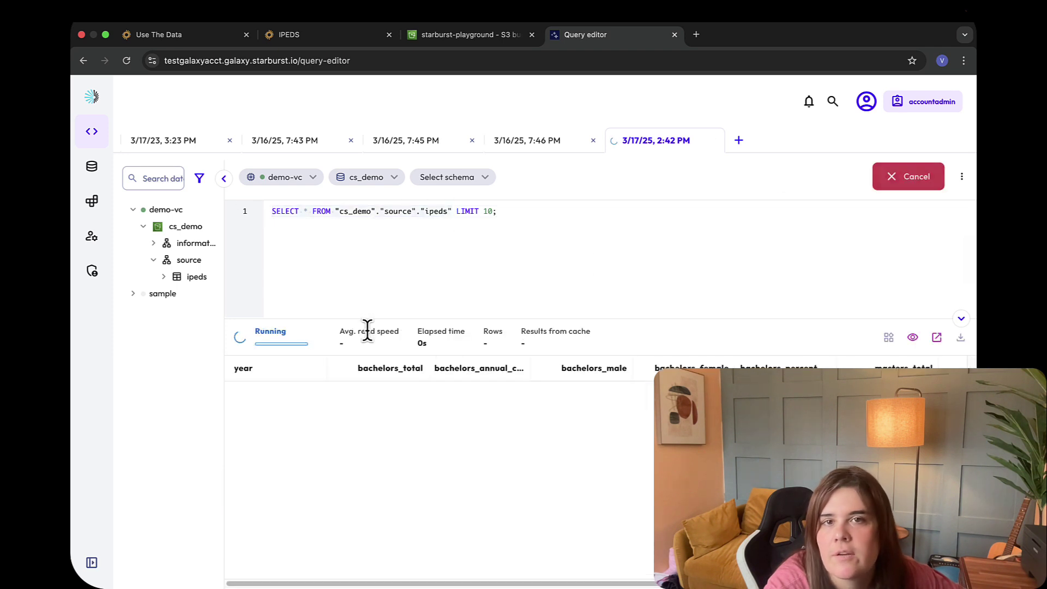
pyautogui.click(300, 370)
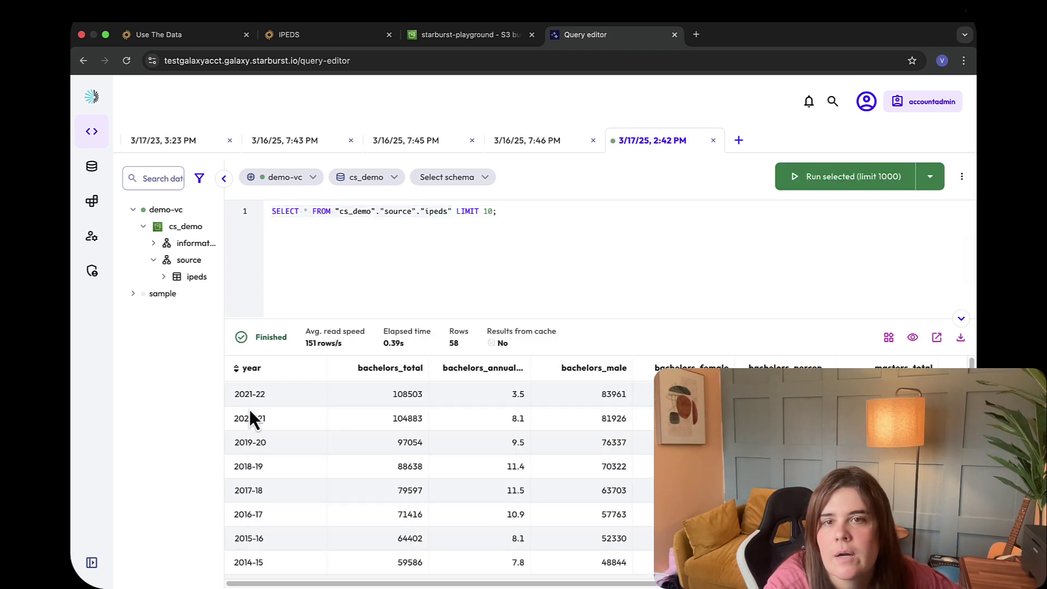
# Find the 1999-2000 row in the results and highlight its year value.
pyautogui.scroll(-5, 262, 458)
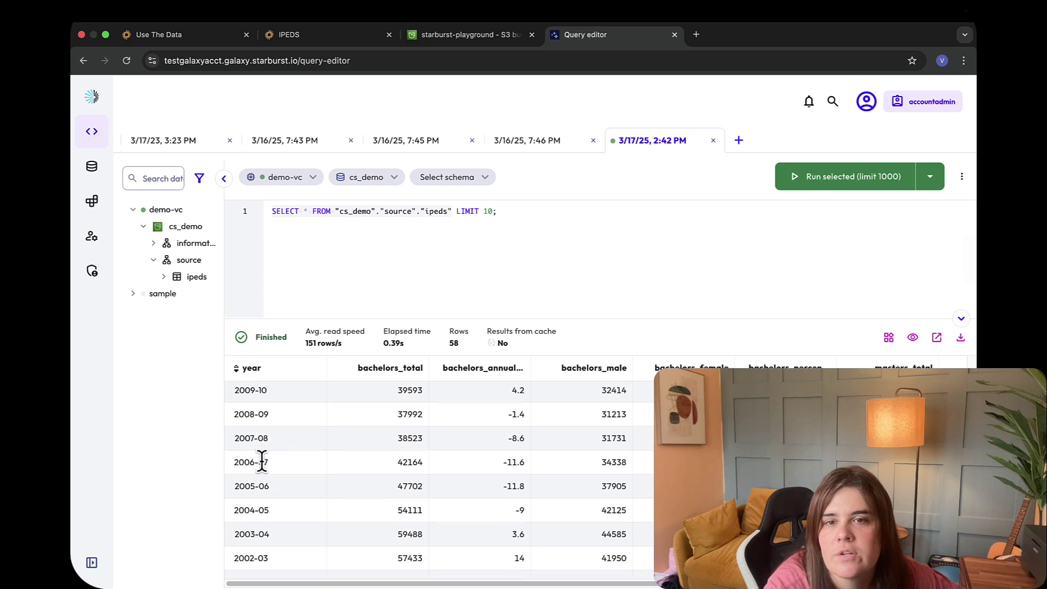
pyautogui.scroll(-4, 262, 461)
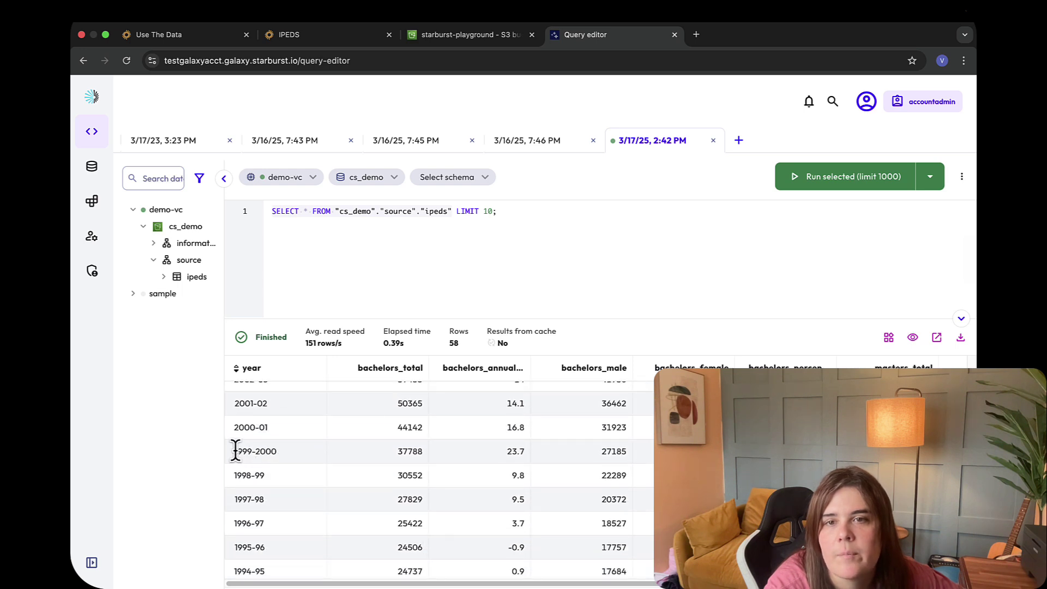
pyautogui.moveTo(235, 451); pyautogui.dragTo(299, 463)
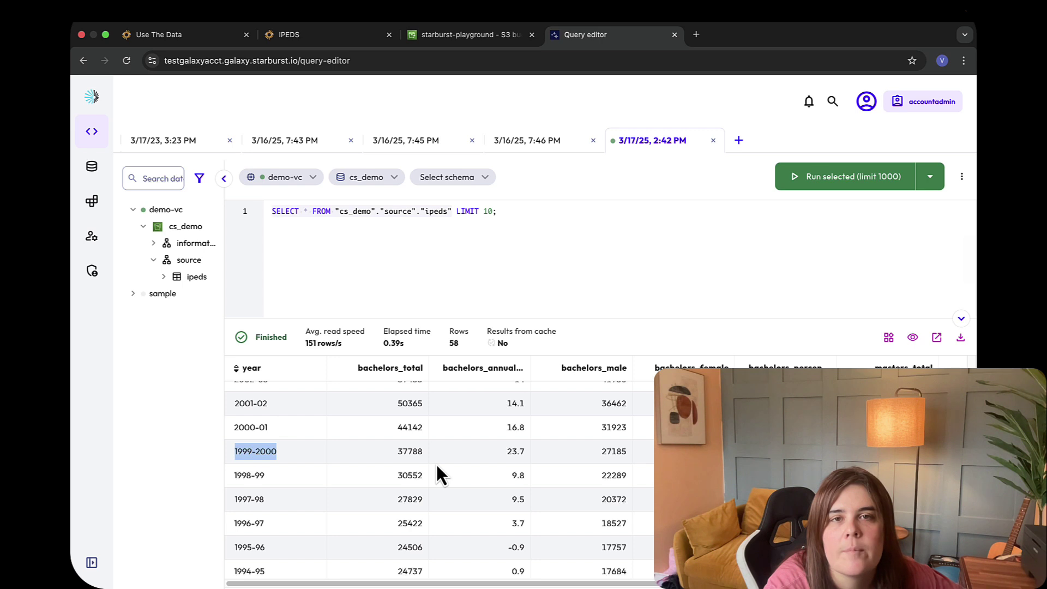
# Delete the whole SELECT query from the editor and place the cursor in the empty editor.
pyautogui.click(579, 216)
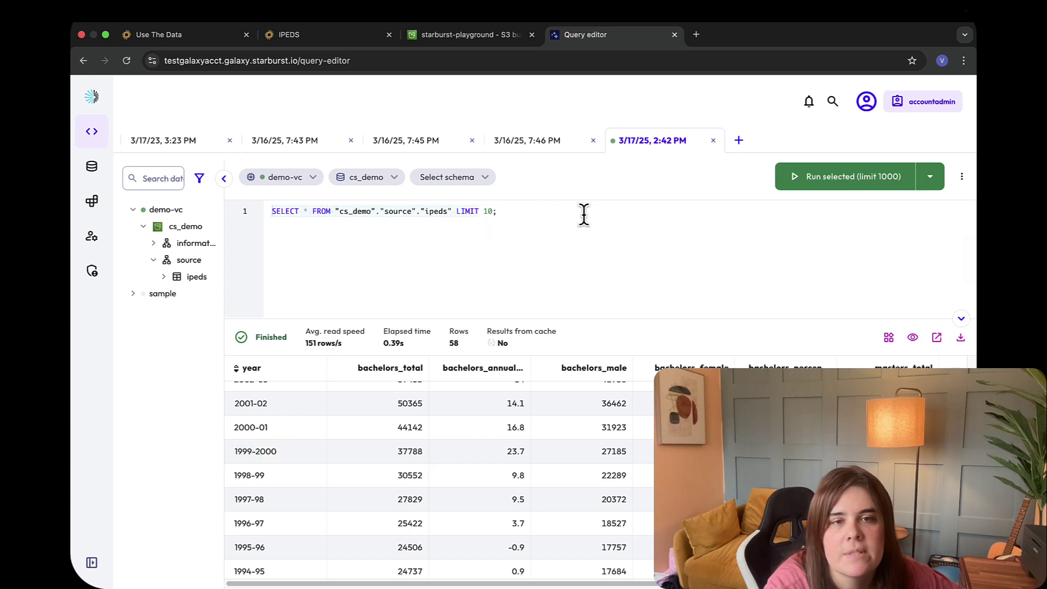
pyautogui.press('BackSpace')
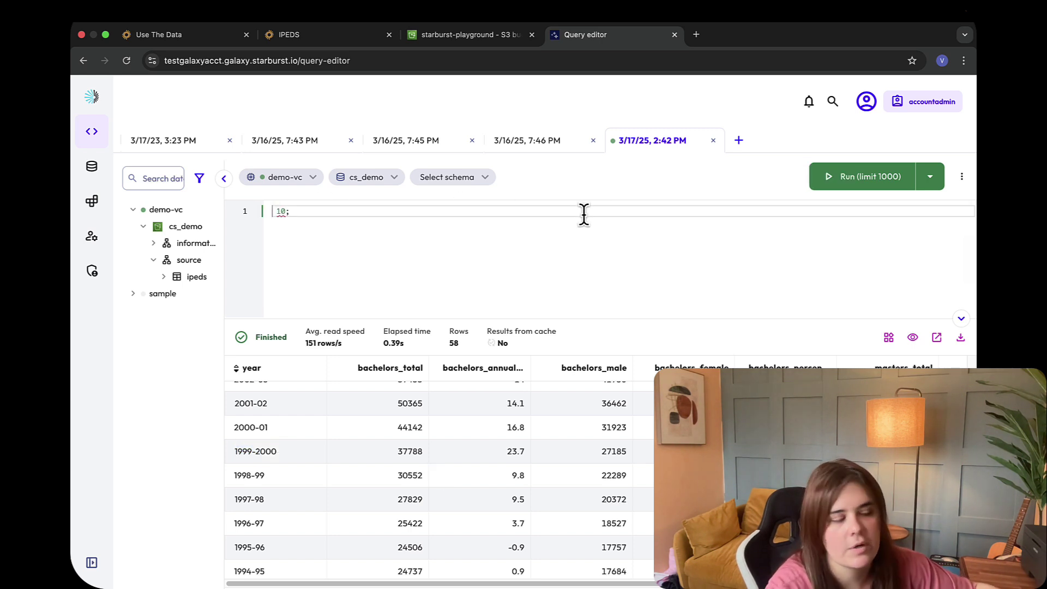
pyautogui.hotkey('ctrl', 'a')
pyautogui.press('BackSpace')
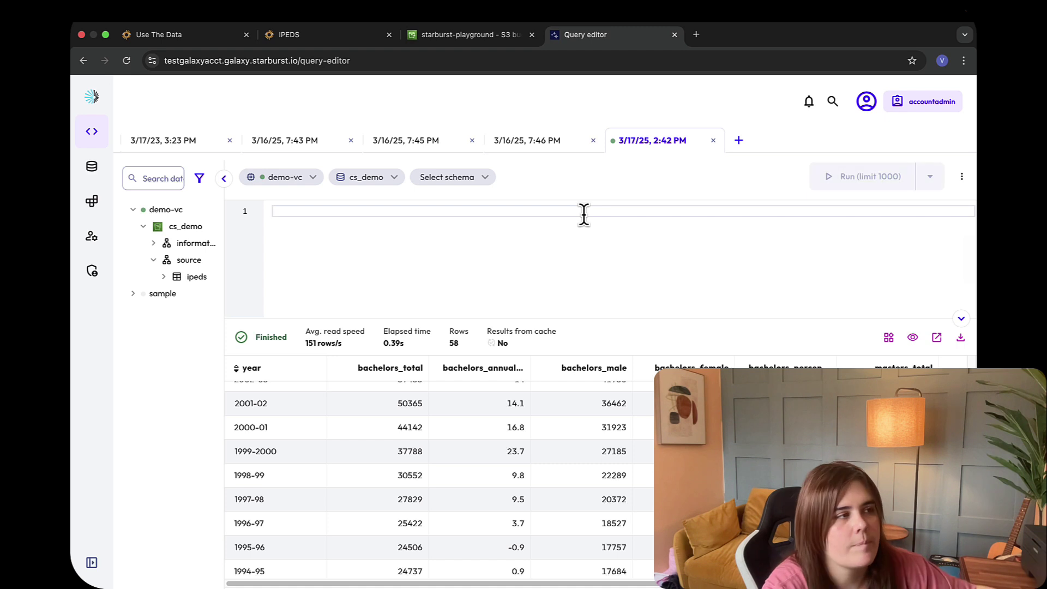
pyautogui.press('super+Tab')
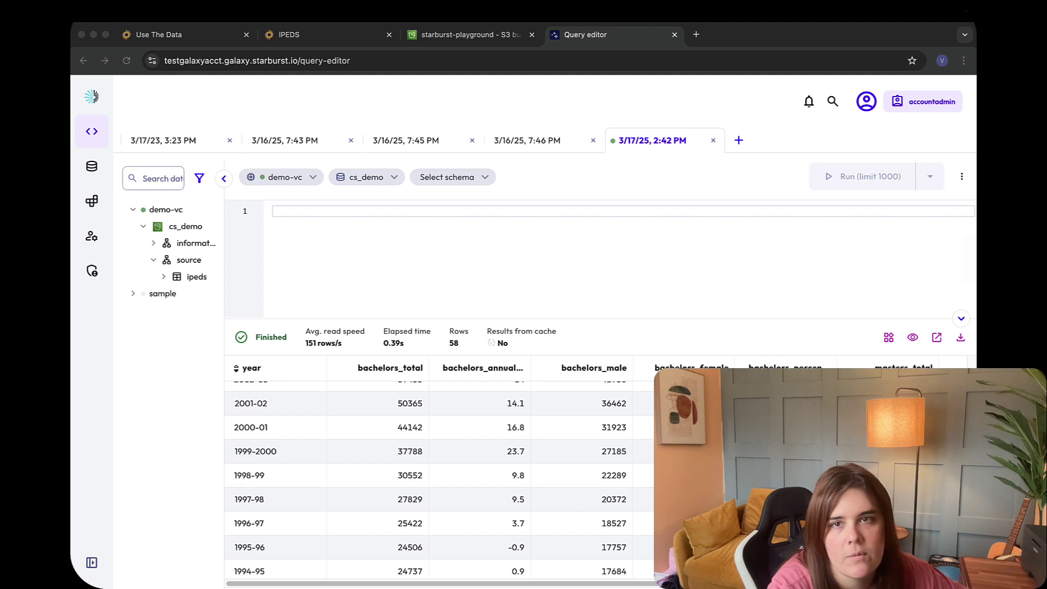
pyautogui.click(398, 225)
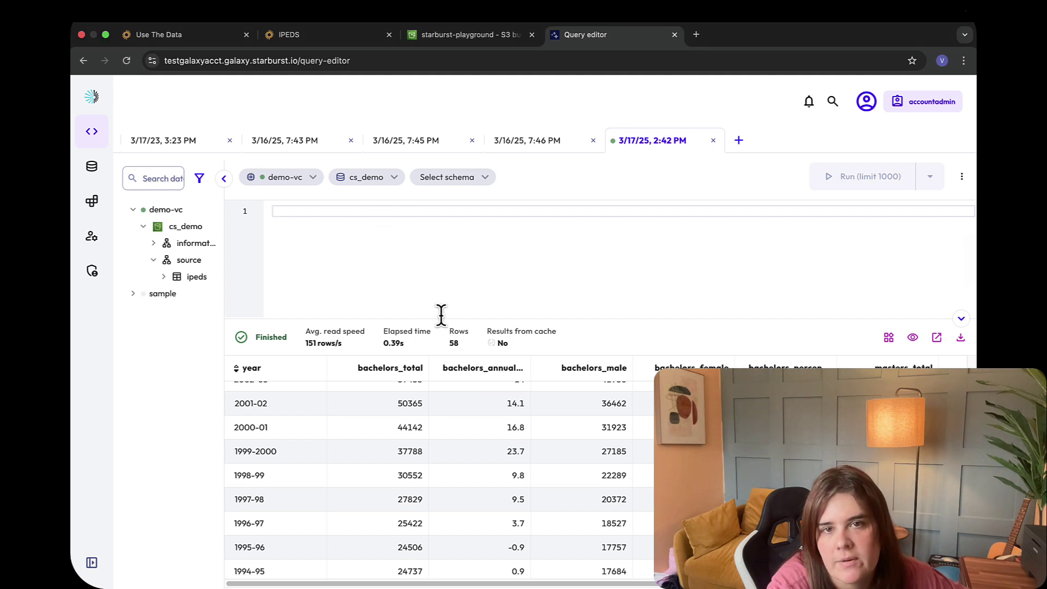
# Enlarge the editor and paste in the CREATE OR REPLACE VIEW statement for cs_student_total that casts the year parts to start_year and end_year dates.
pyautogui.moveTo(440, 318); pyautogui.dragTo(437, 429)
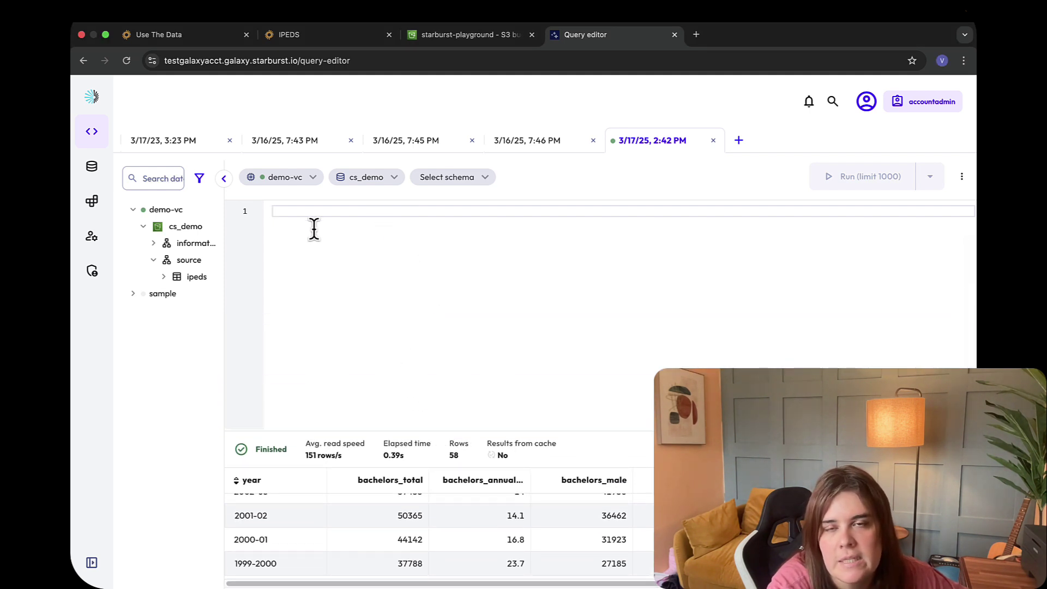
pyautogui.scroll(5, 393, 305)
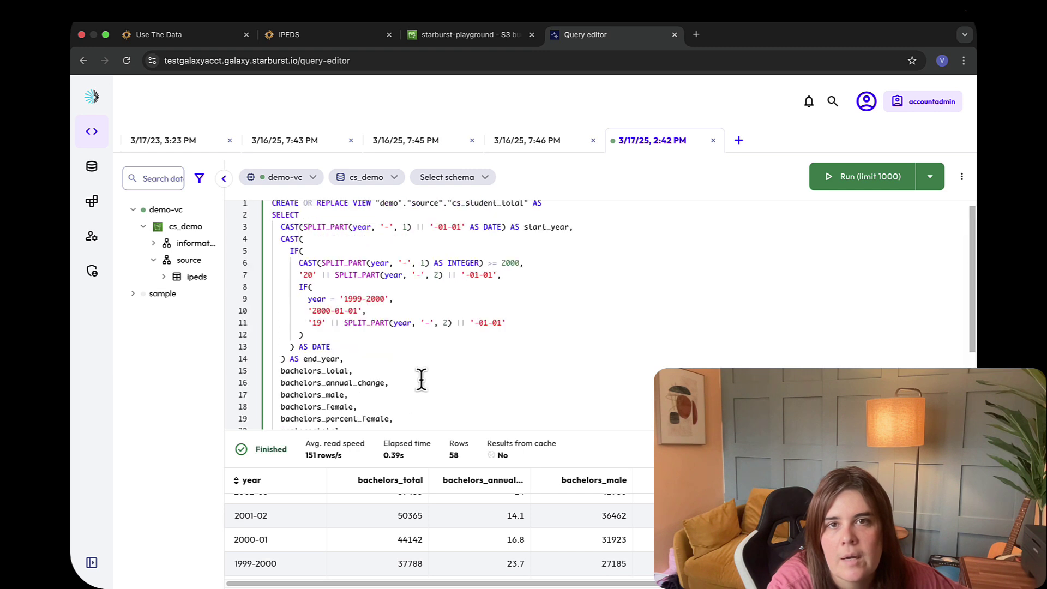
pyautogui.scroll(-1, 301, 214)
pyautogui.scroll(2, 302, 213)
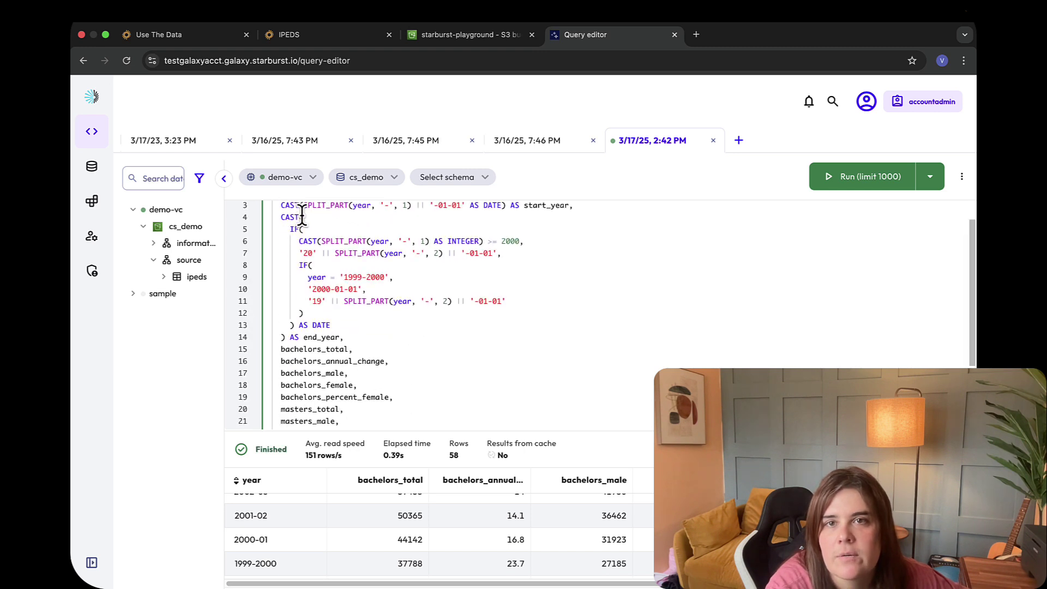
# Set the catalog in the created view's name to cs_demo, making it "cs_demo"."source"."cs_student_total".
pyautogui.doubleClick(292, 210)
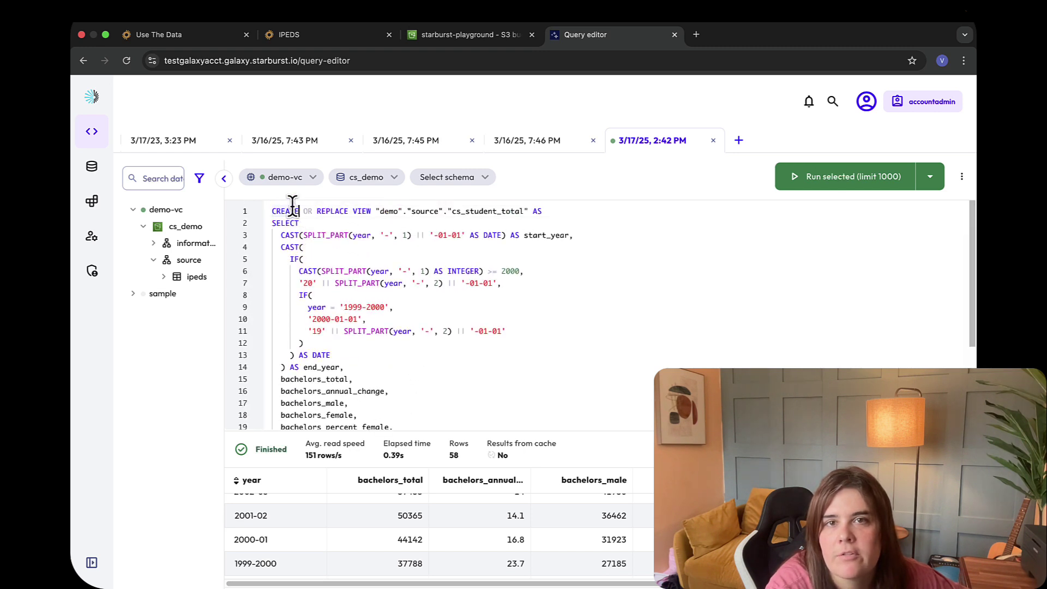
pyautogui.click(532, 209)
pyautogui.doubleClick(481, 211)
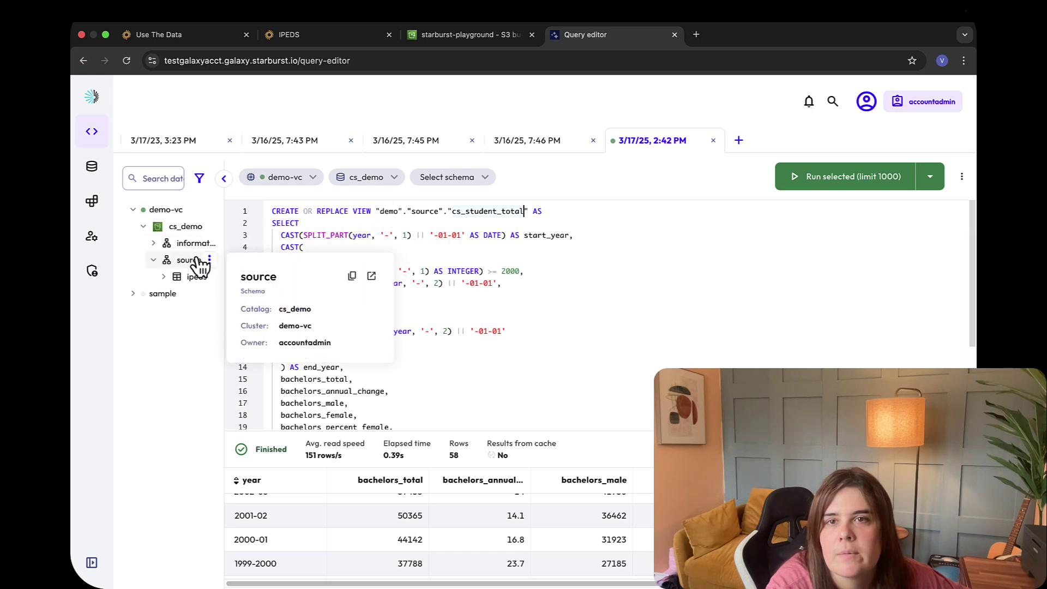
pyautogui.click(381, 211)
pyautogui.write('cs_')
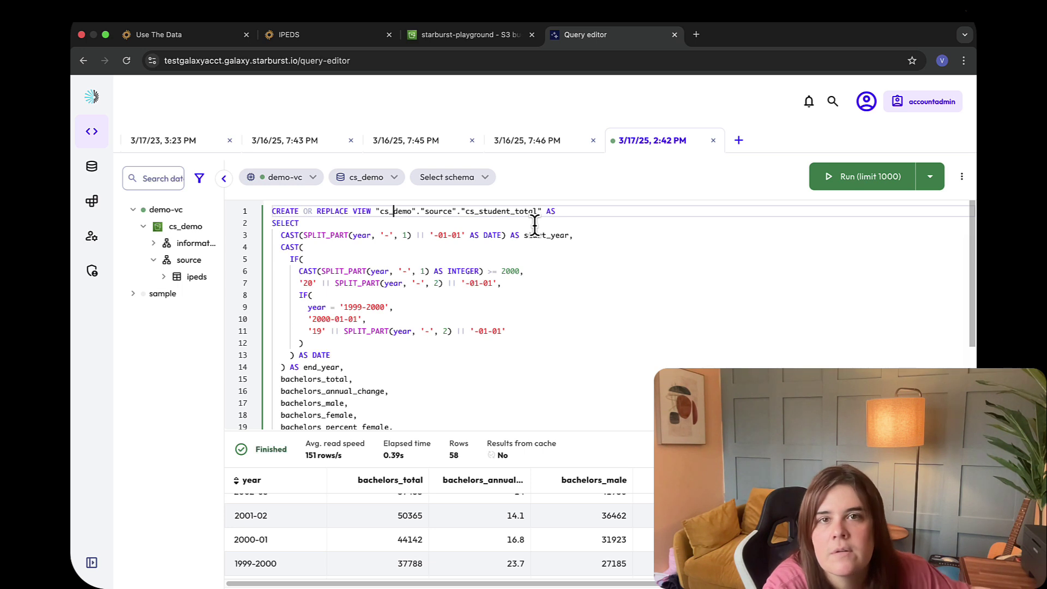
pyautogui.doubleClick(395, 211)
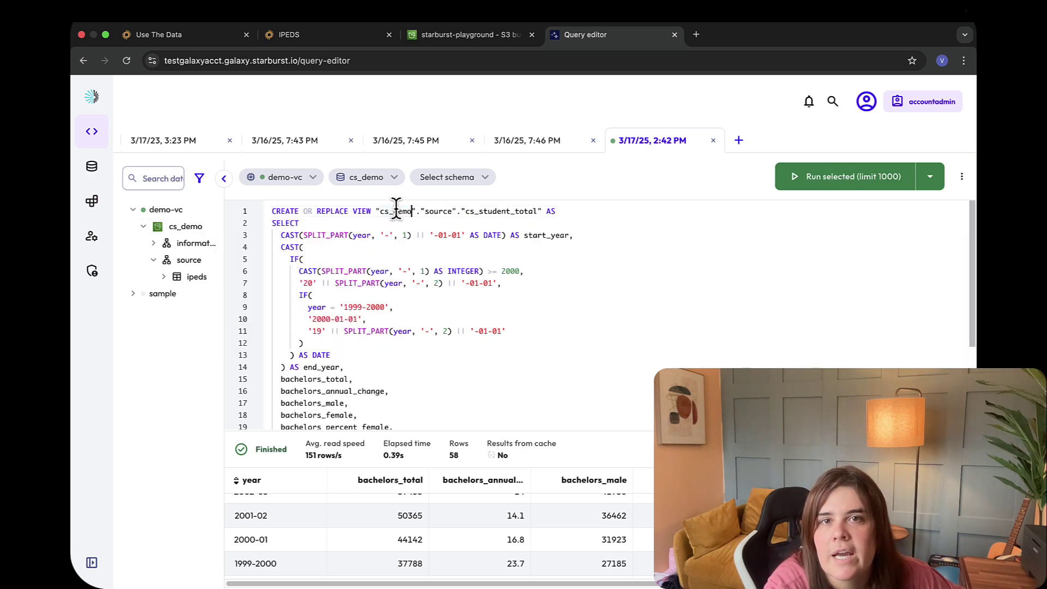
pyautogui.click(482, 213)
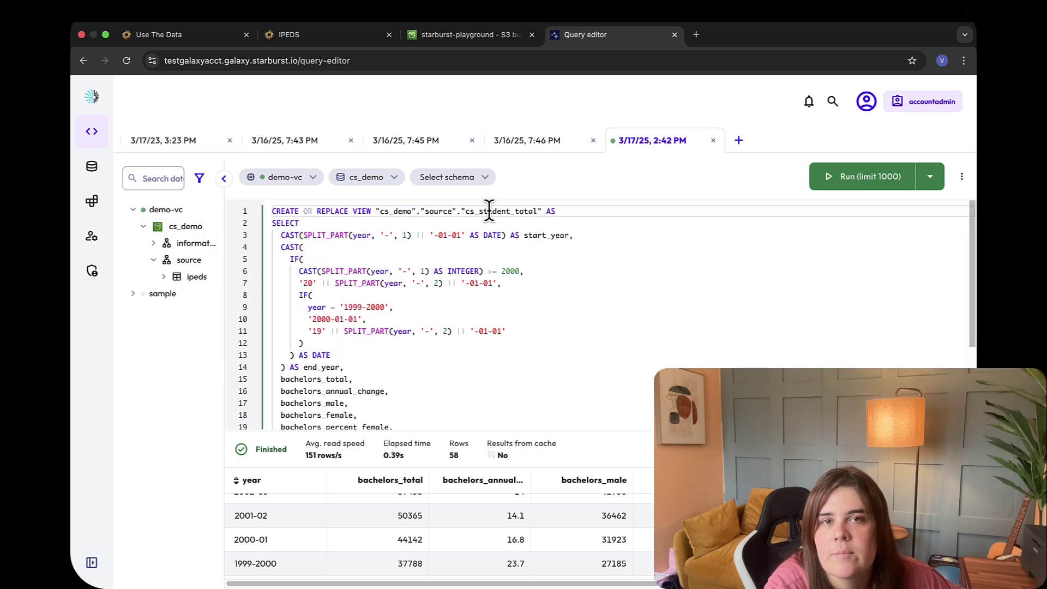
pyautogui.doubleClick(482, 213)
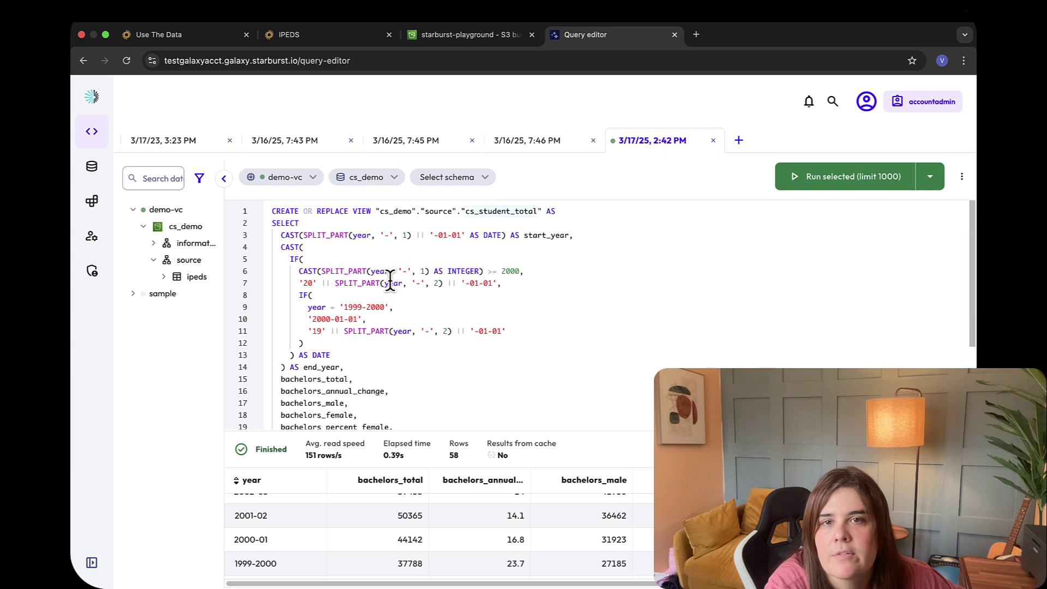
# Replace the table in the view's FROM clause with the copied full path of the ipeds table, "cs_demo"."source"."ipeds".
pyautogui.scroll(-2, 307, 271)
pyautogui.scroll(2, 308, 274)
pyautogui.scroll(-2, 312, 273)
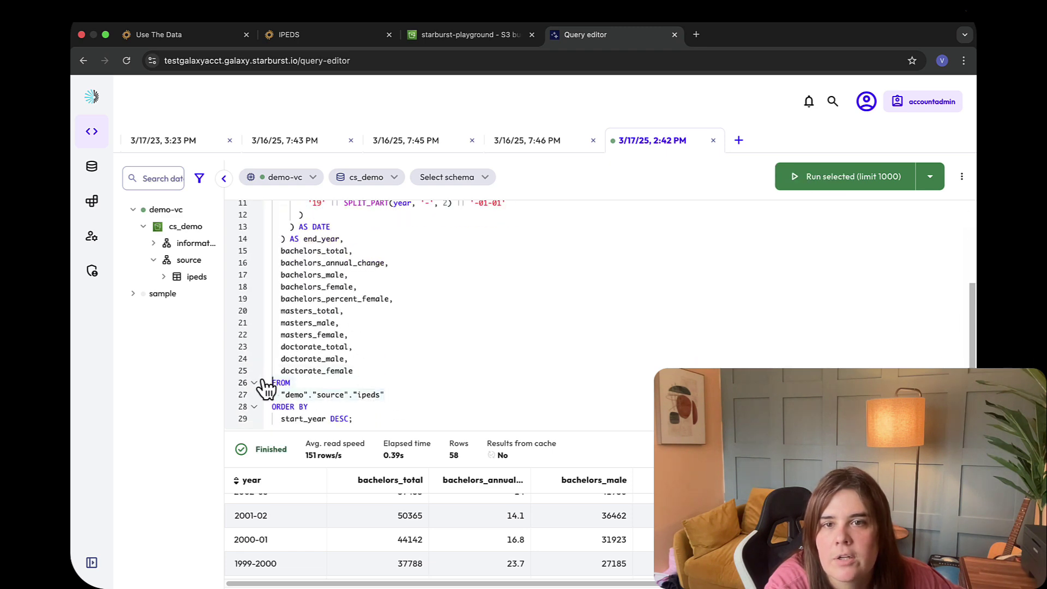
pyautogui.click(210, 276)
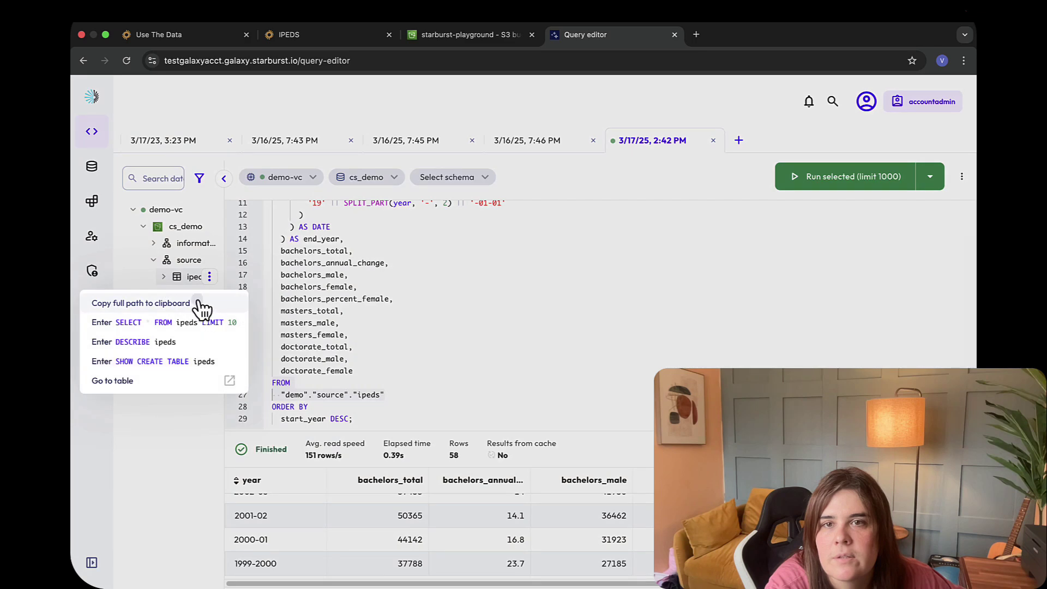
pyautogui.click(201, 304)
pyautogui.click(349, 395)
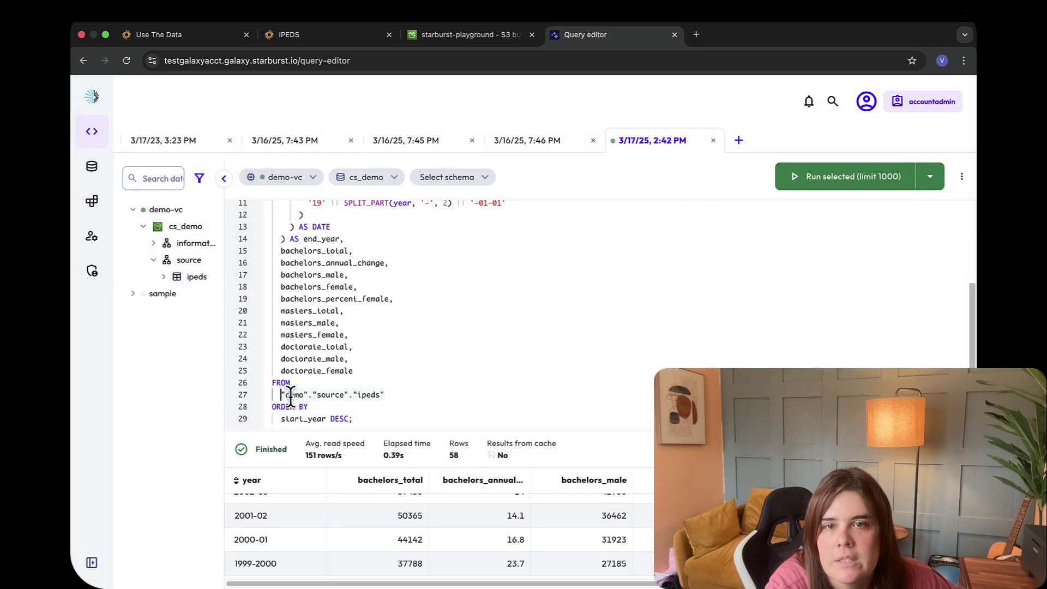
pyautogui.write('"cs_demo"."source"."ipeds"')
pyautogui.scroll(5, 475, 362)
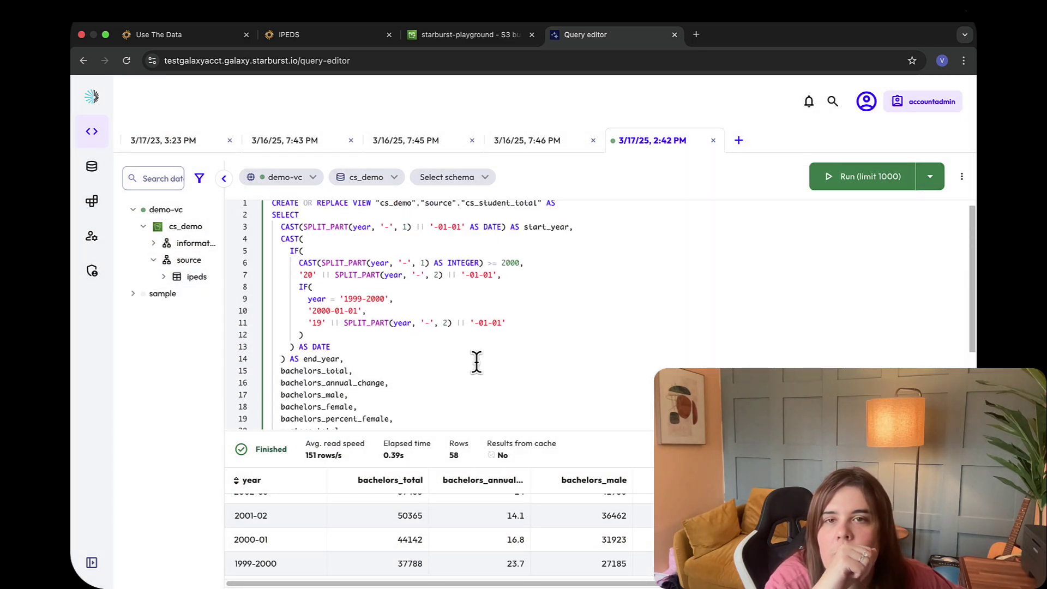
pyautogui.scroll(1, 474, 362)
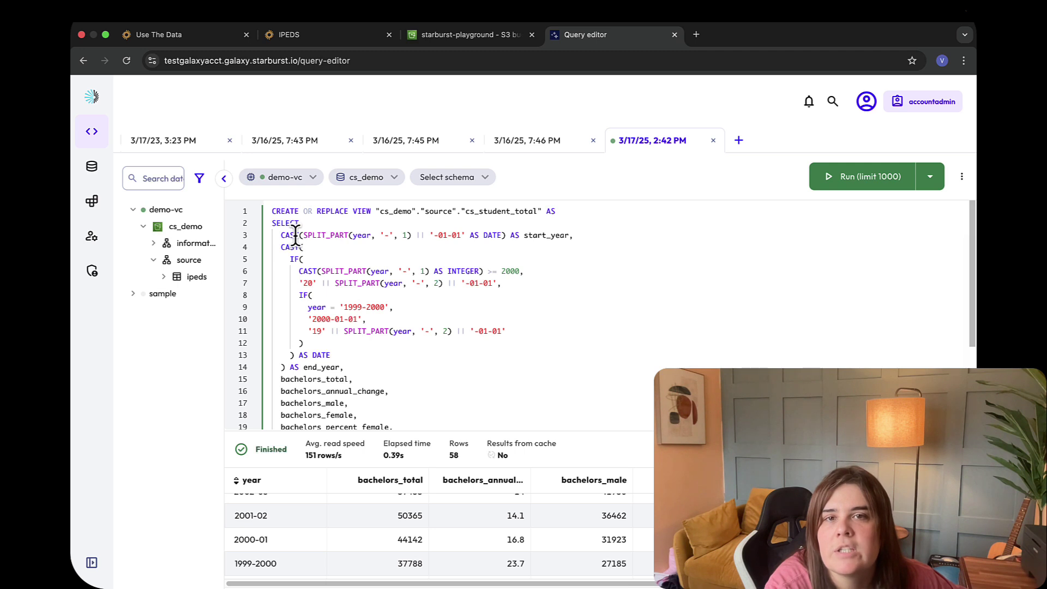
# Examine the view's start_year and end_year conversion logic, including the '1999-2000' case, against the year values in the results.
pyautogui.scroll(10, 262, 523)
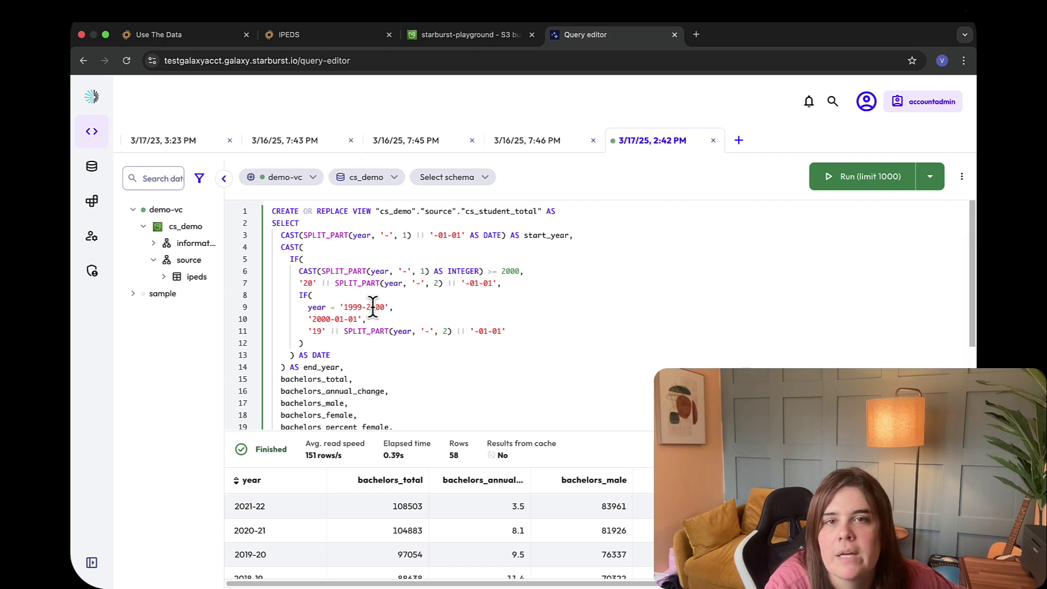
pyautogui.moveTo(308, 307); pyautogui.dragTo(391, 305)
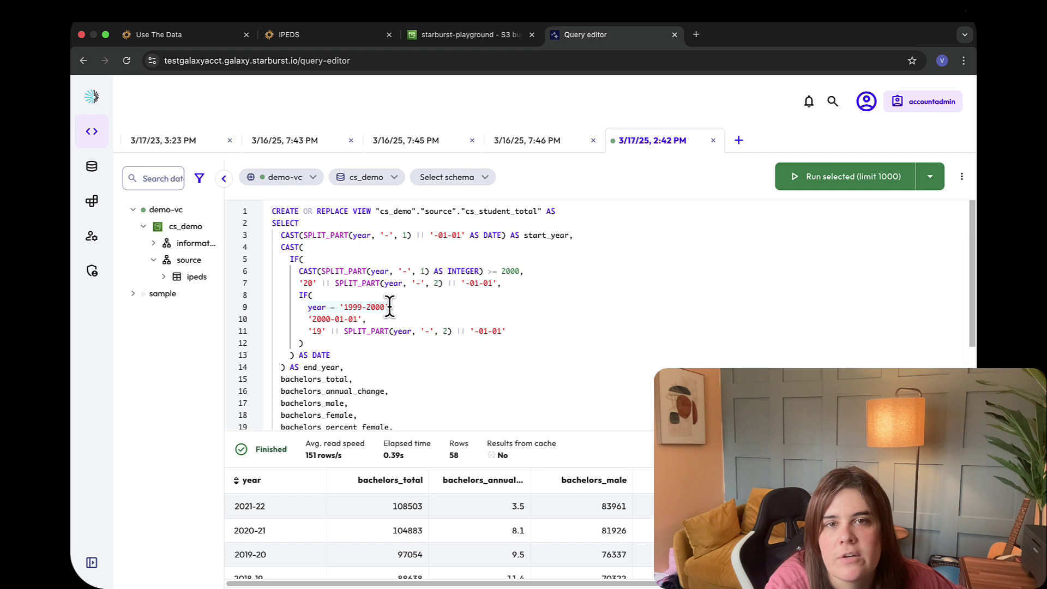
pyautogui.click(390, 306)
pyautogui.write(',')
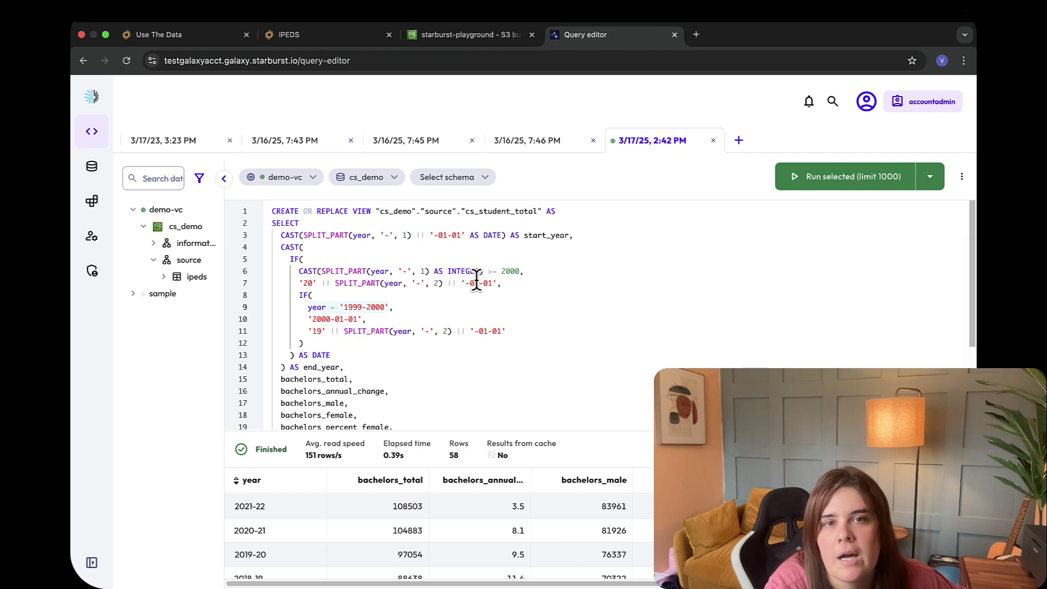
pyautogui.scroll(-1, 330, 338)
pyautogui.scroll(1, 328, 347)
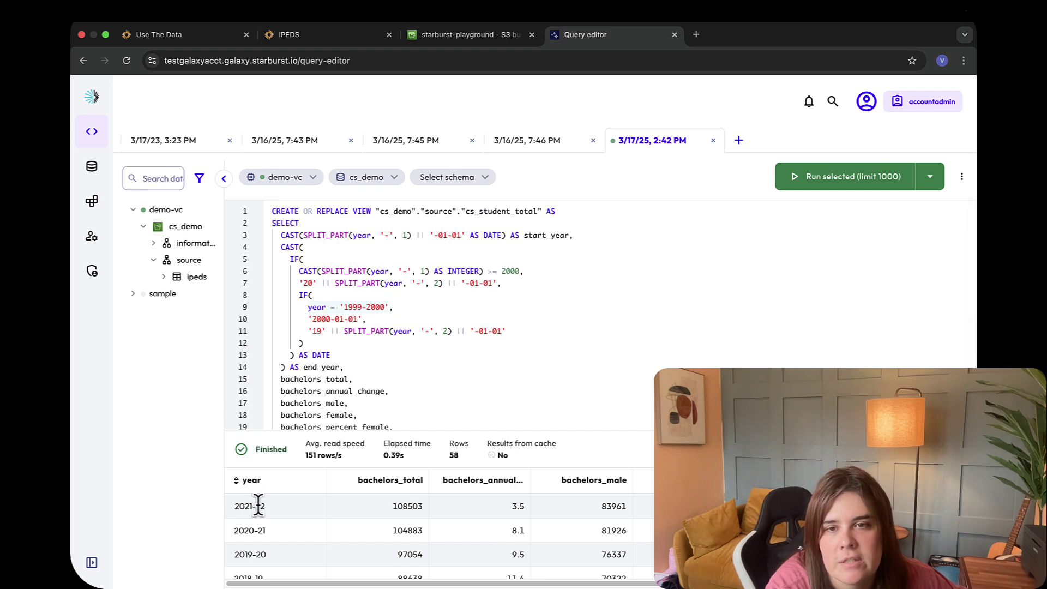
pyautogui.click(395, 295)
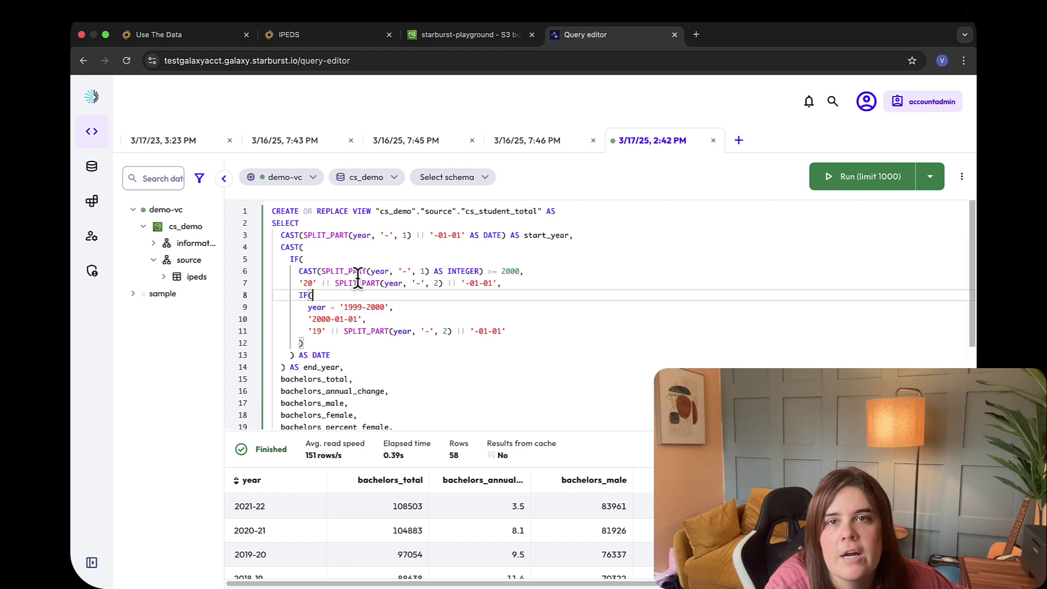
pyautogui.click(313, 223)
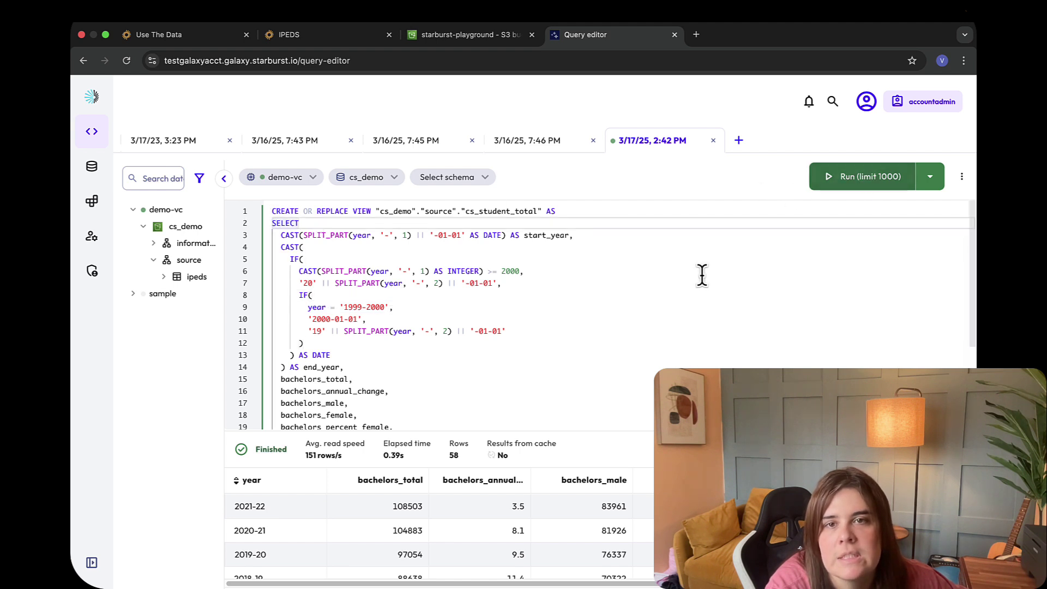
# Run the CREATE OR REPLACE VIEW statement and reload the source schema in the data tree.
pyautogui.scroll(-1, 613, 354)
pyautogui.moveTo(525, 430); pyautogui.dragTo(491, 456)
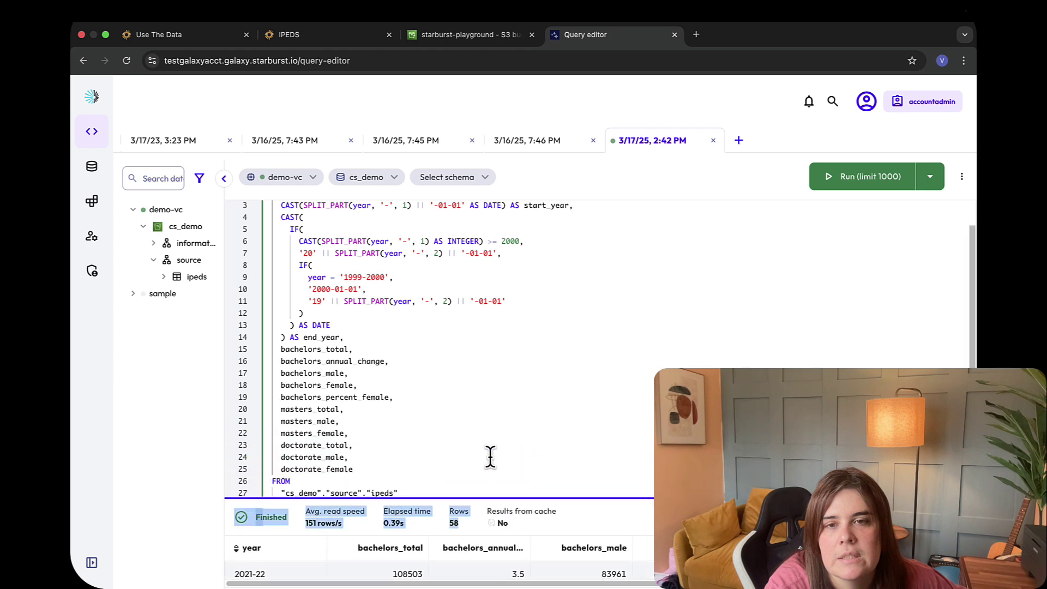
pyautogui.click(870, 187)
pyautogui.click(445, 355)
pyautogui.scroll(3, 456, 378)
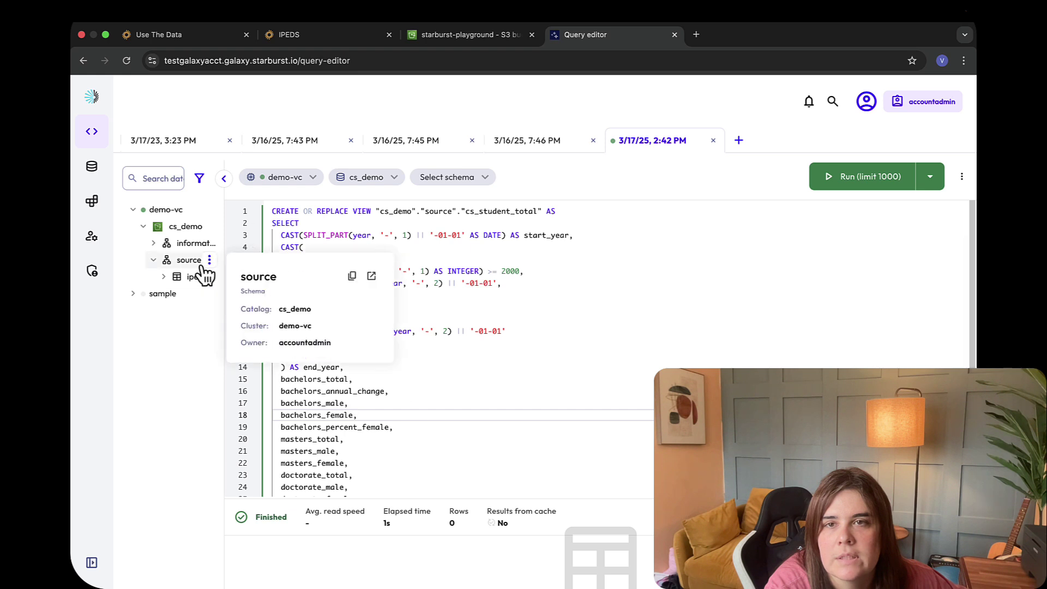
pyautogui.click(187, 261)
pyautogui.click(187, 262)
# Replace the editor contents with the generated SELECT * FROM "cs_demo"."source"."cs_student_total" LIMIT 10 query and run it.
pyautogui.click(552, 318)
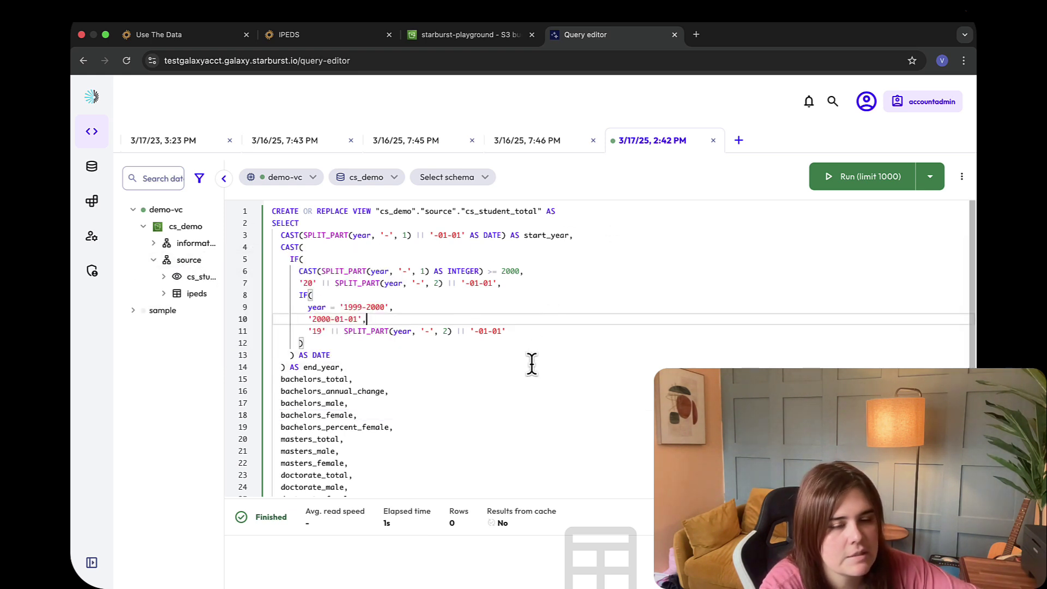
pyautogui.press('super+a')
pyautogui.press('BackSpace')
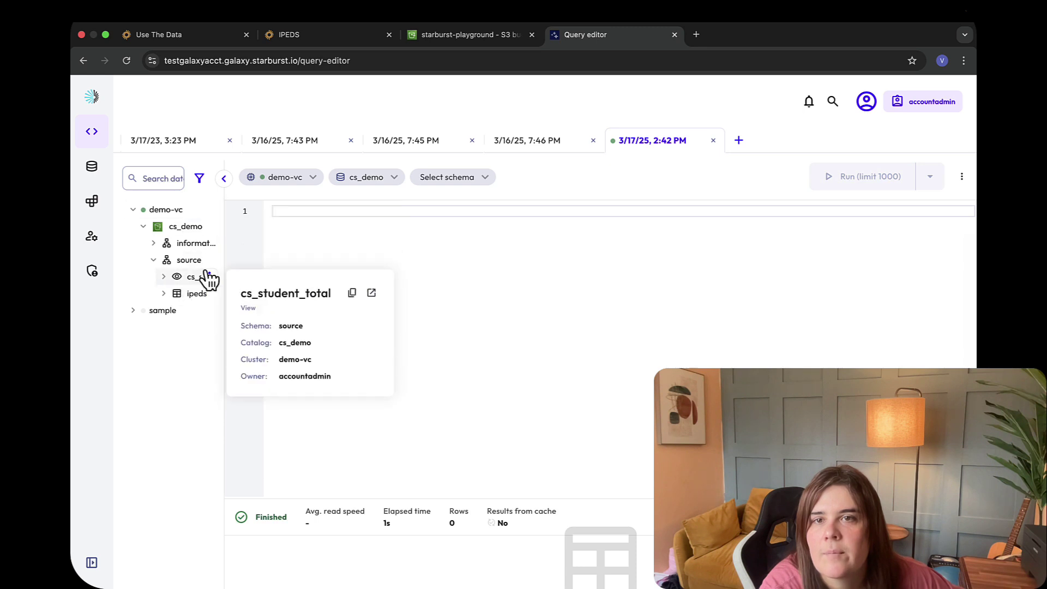
pyautogui.click(209, 277)
pyautogui.click(173, 324)
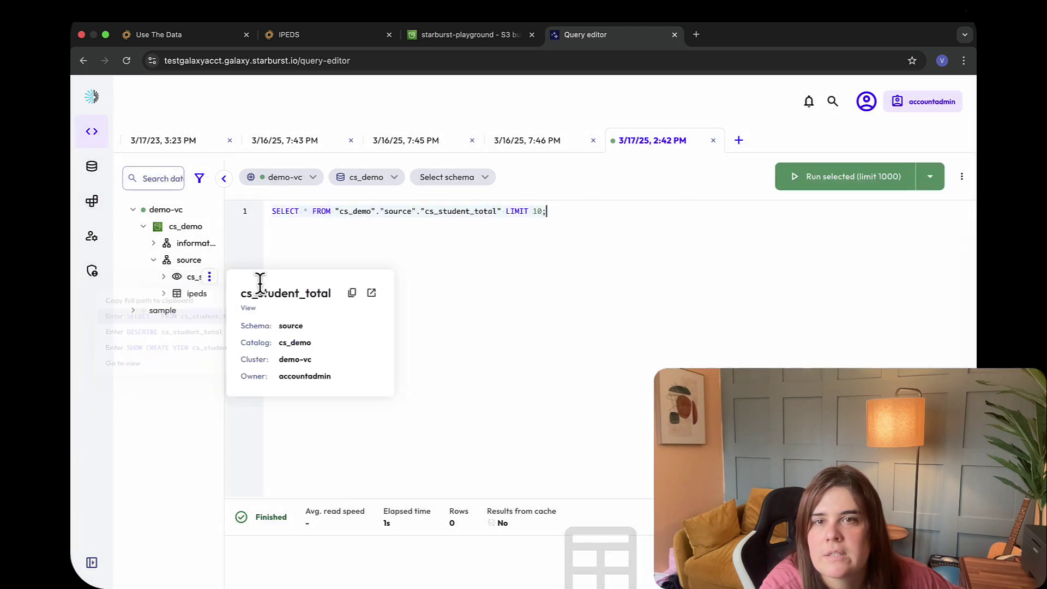
pyautogui.click(826, 180)
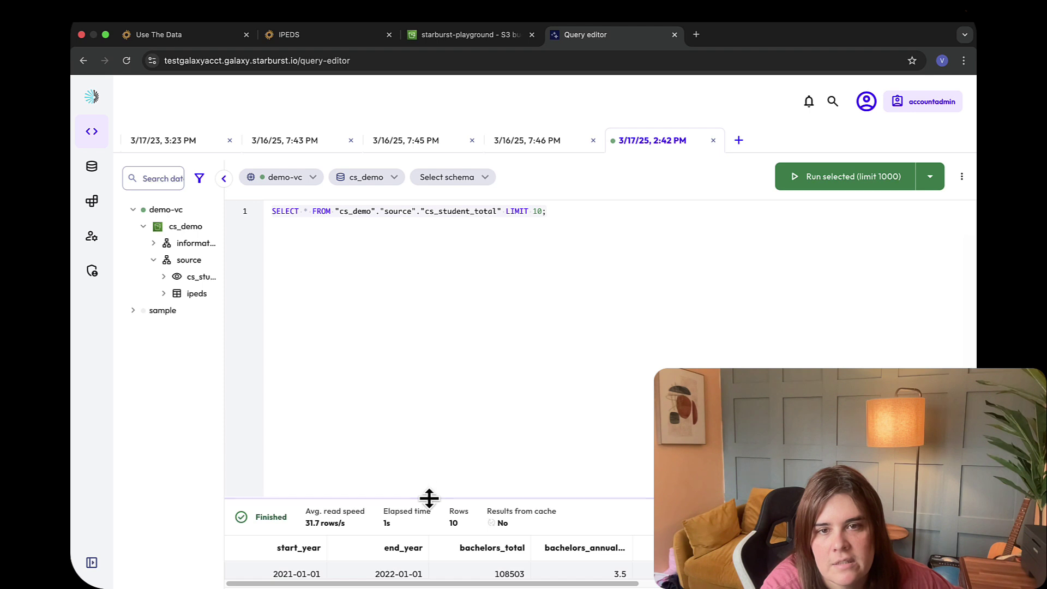
# Enlarge the results area and examine the start_year and end_year columns of the cs_student_total view.
pyautogui.moveTo(428, 499); pyautogui.dragTo(432, 322)
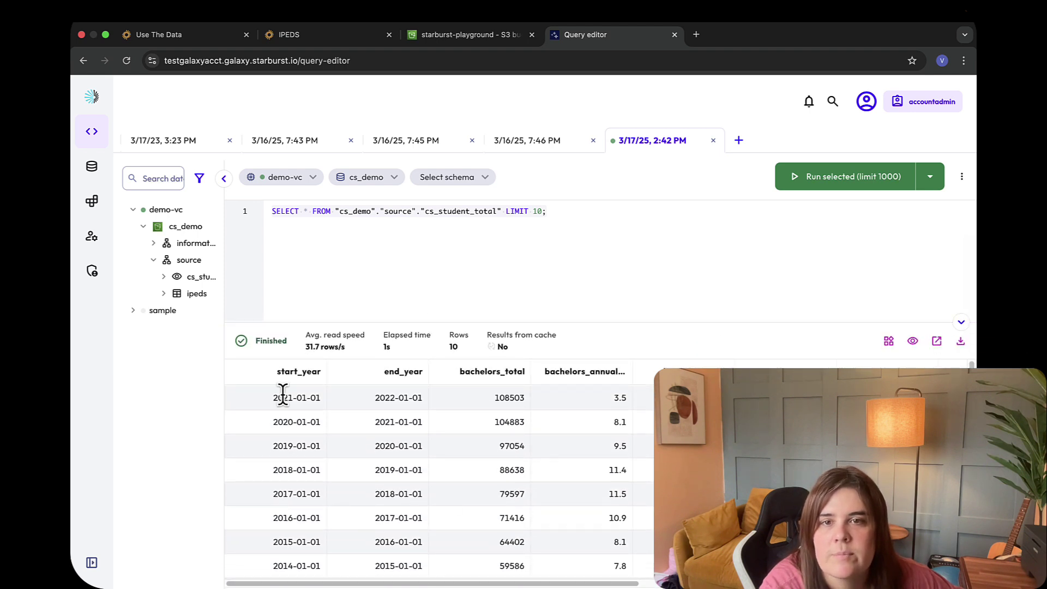
pyautogui.click(304, 378)
pyautogui.click(304, 377)
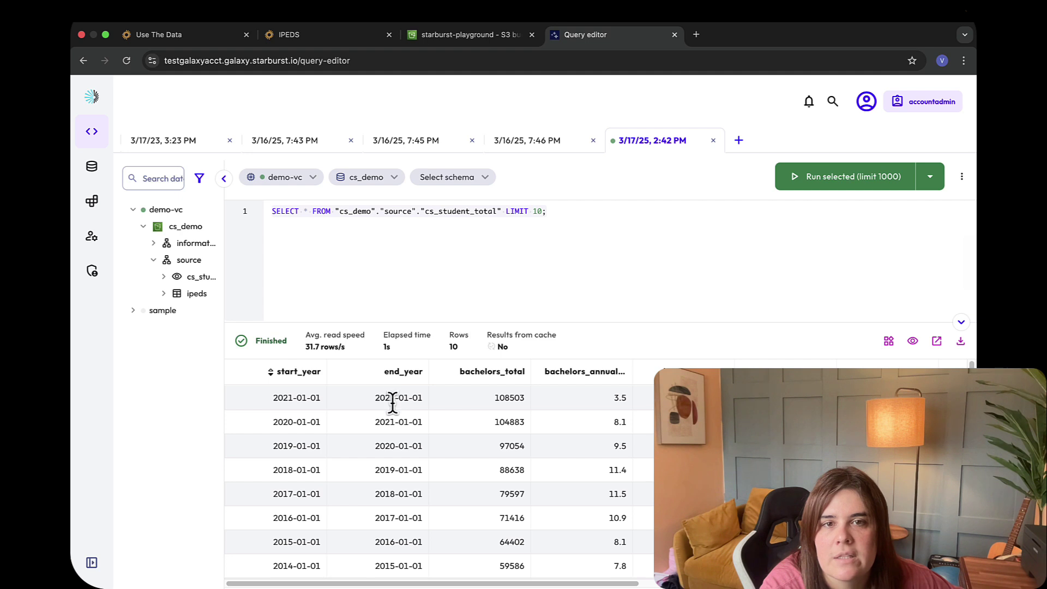
pyautogui.moveTo(443, 582)
pyautogui.mouseDown()
pyautogui.moveTo(763, 582)
pyautogui.moveTo(442, 581)
pyautogui.mouseUp()
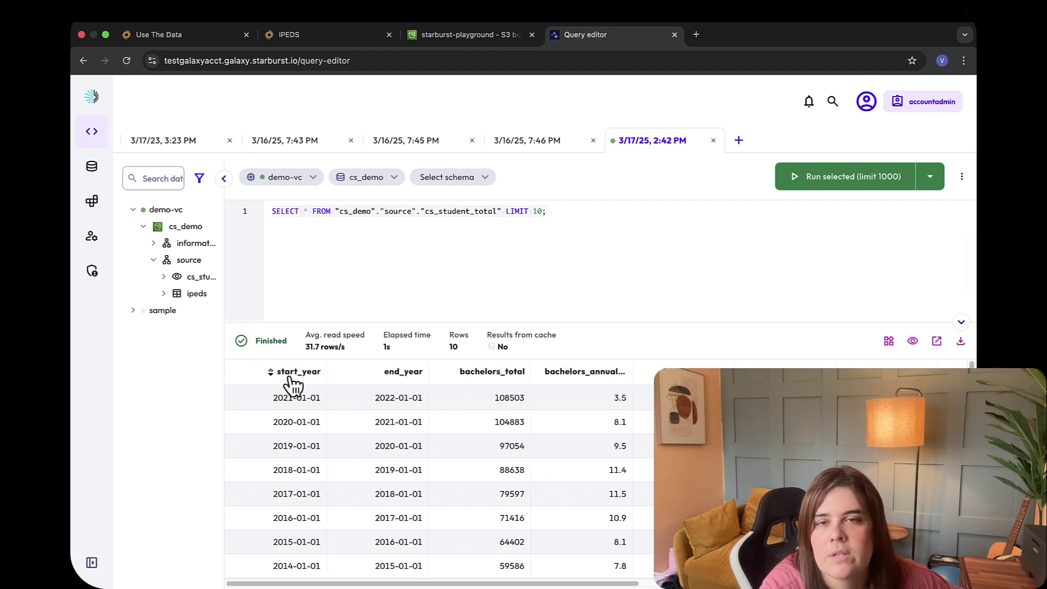
# Expand the cs_student_total view and the ipeds table in the widened data tree, and compare the data types of their year columns.
pyautogui.click(185, 277)
pyautogui.click(181, 312)
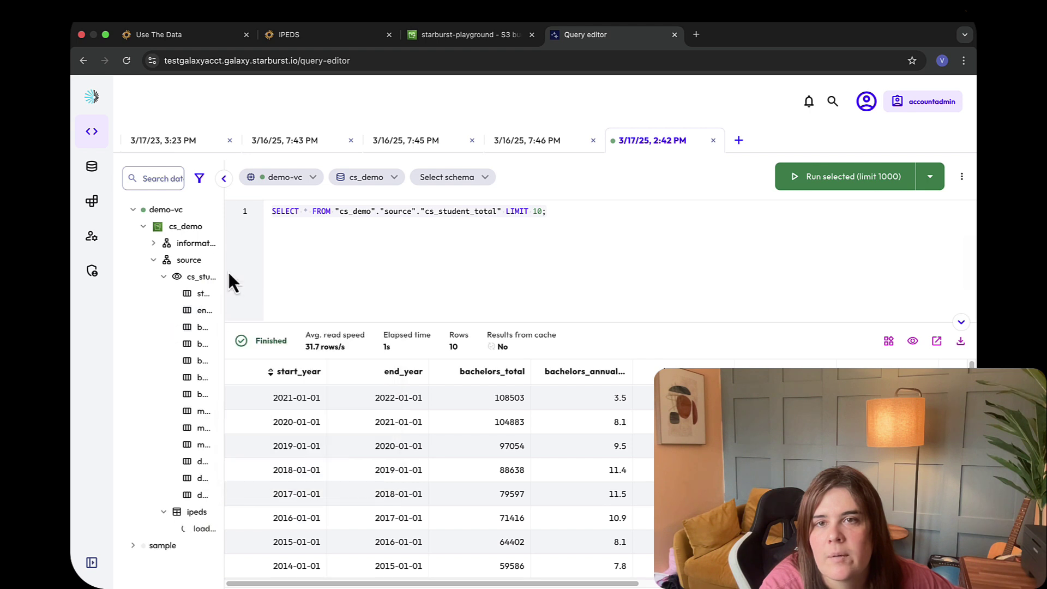
pyautogui.moveTo(225, 248); pyautogui.dragTo(459, 235)
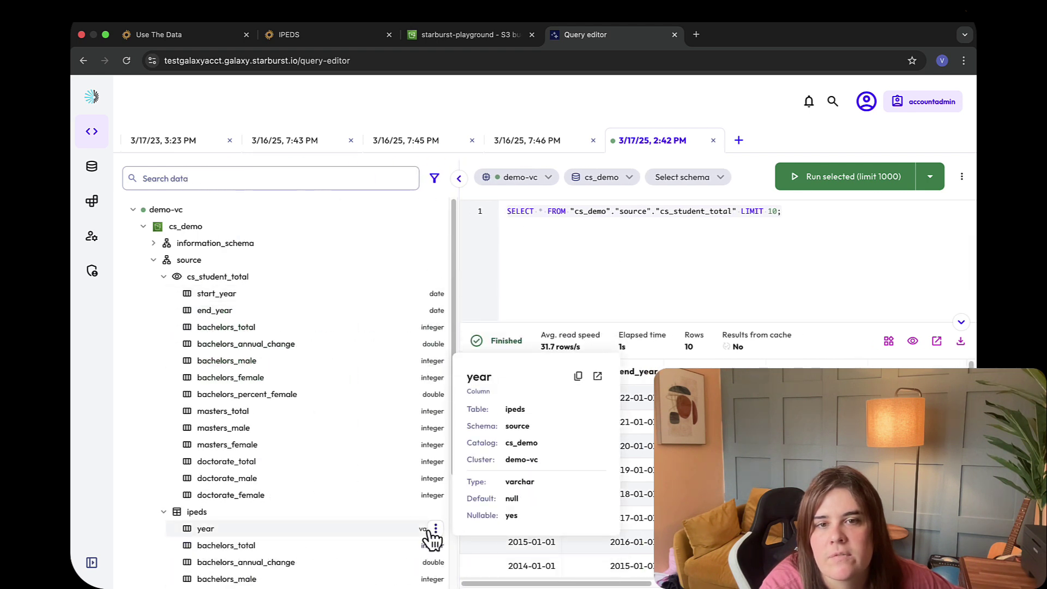
pyautogui.moveTo(458, 263); pyautogui.dragTo(322, 301)
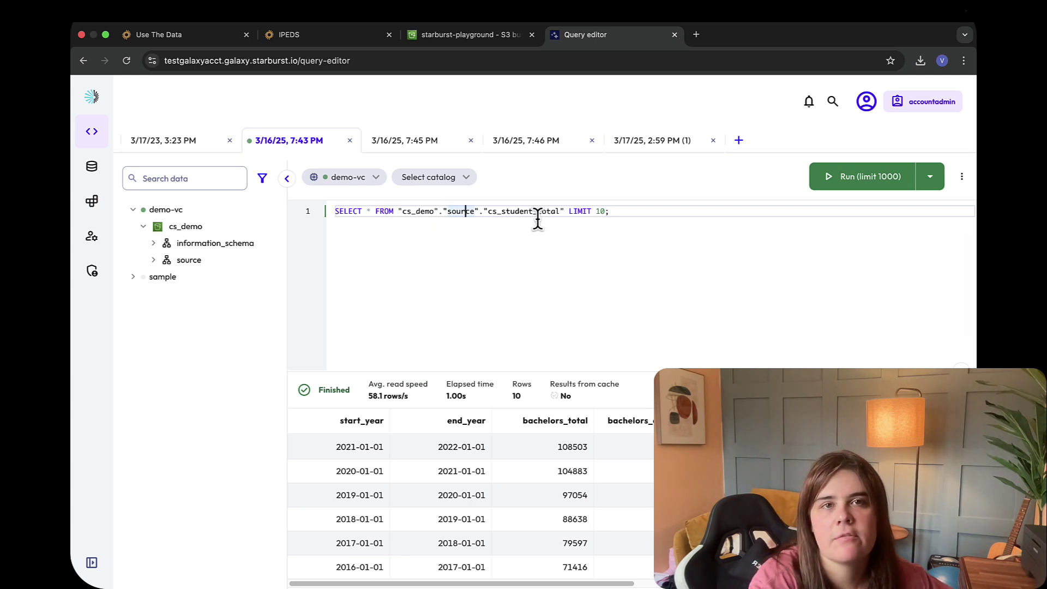
# Run the saved 3/17/25, 2:59 PM (1) query for yearly male and female bachelors growth, and sort its results by start_year, newest first.
pyautogui.click(653, 144)
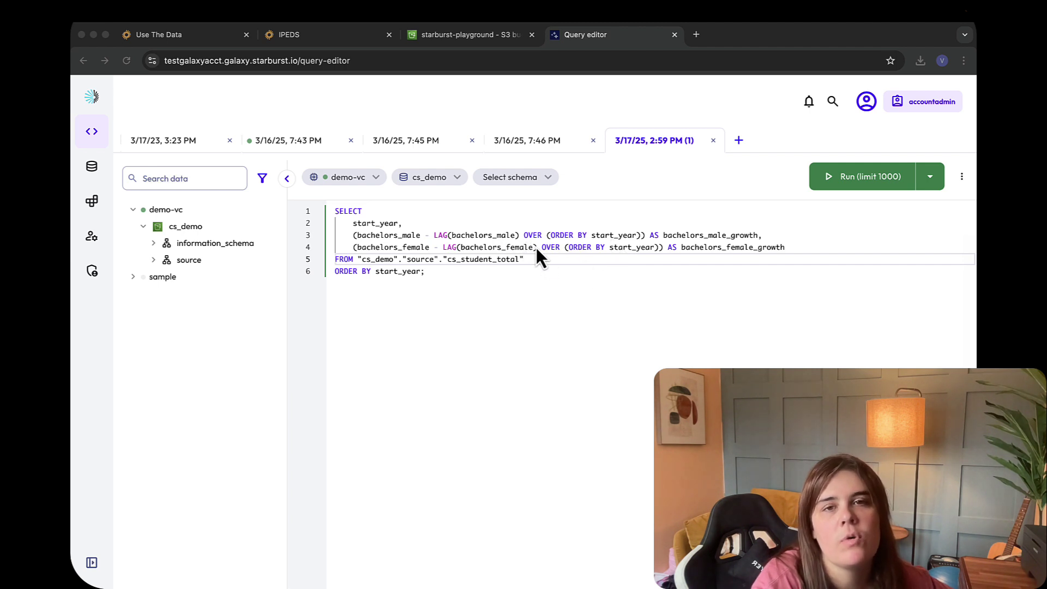
pyautogui.click(861, 183)
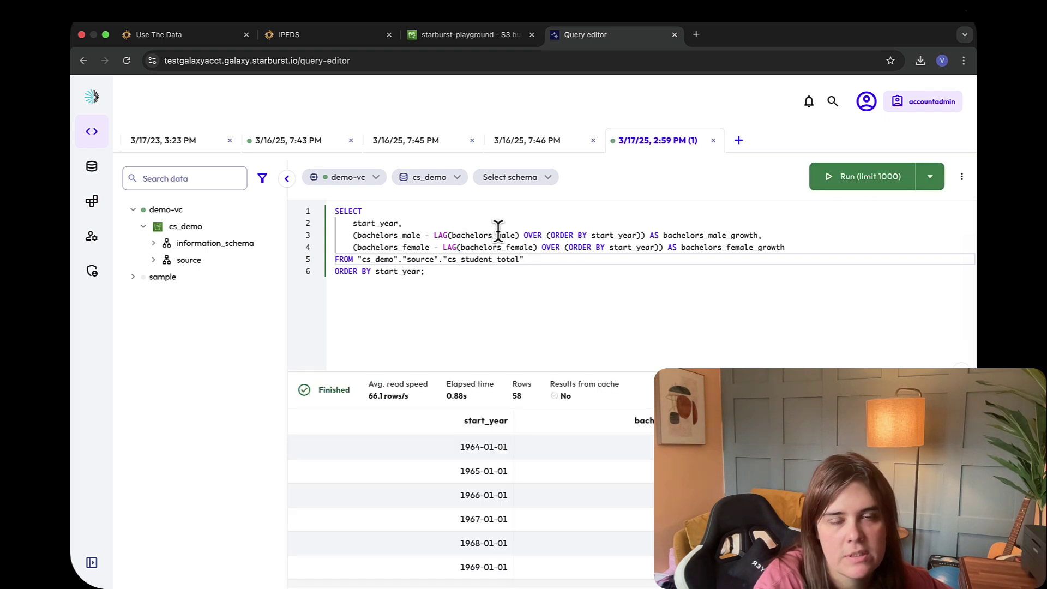
pyautogui.click(484, 421)
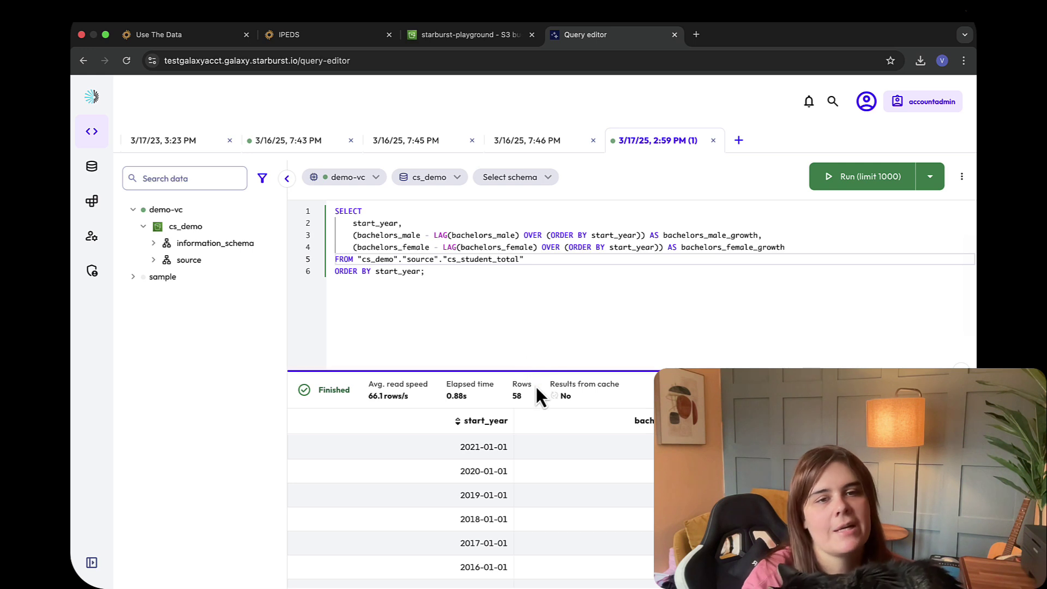
# Enlarge the results area slightly and examine the yearly male and female bachelors growth across the most recent start years.
pyautogui.moveTo(533, 371); pyautogui.dragTo(494, 347)
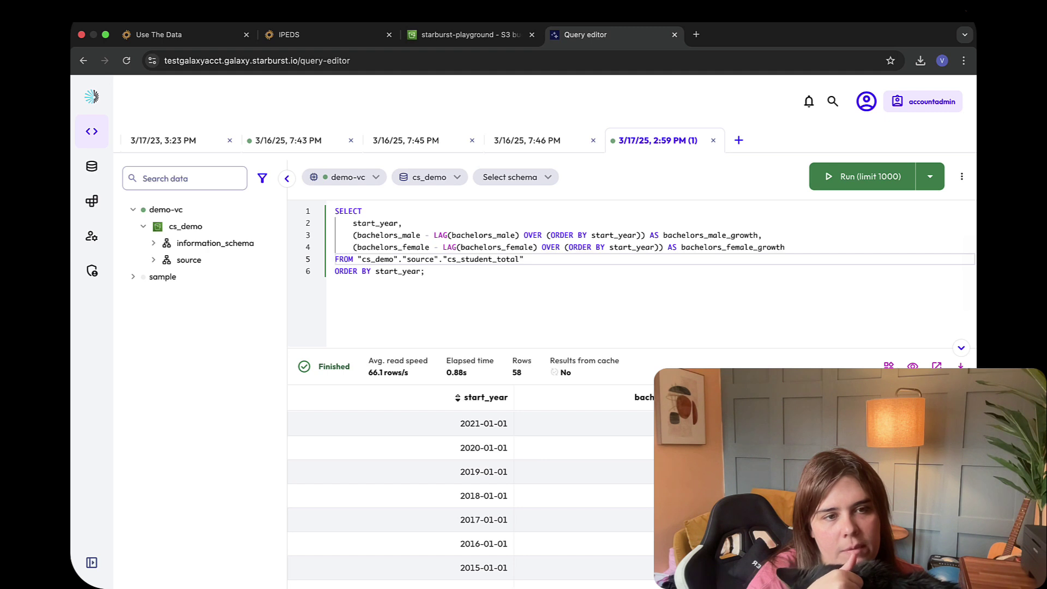
pyautogui.scroll(-1, 471, 490)
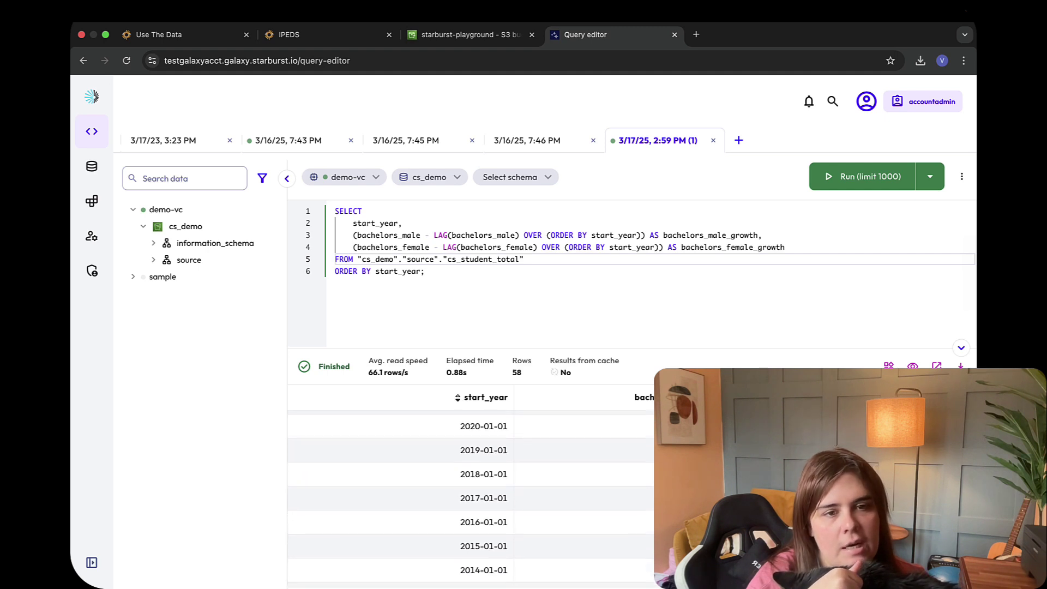
pyautogui.scroll(-3, 469, 491)
pyautogui.scroll(-4, 469, 491)
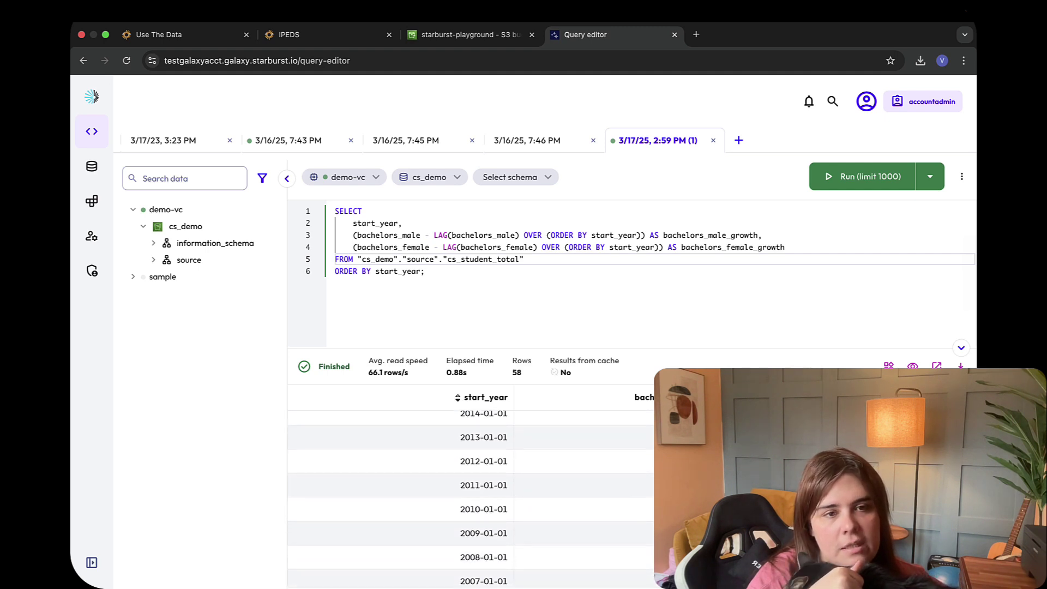
pyautogui.scroll(7, 469, 491)
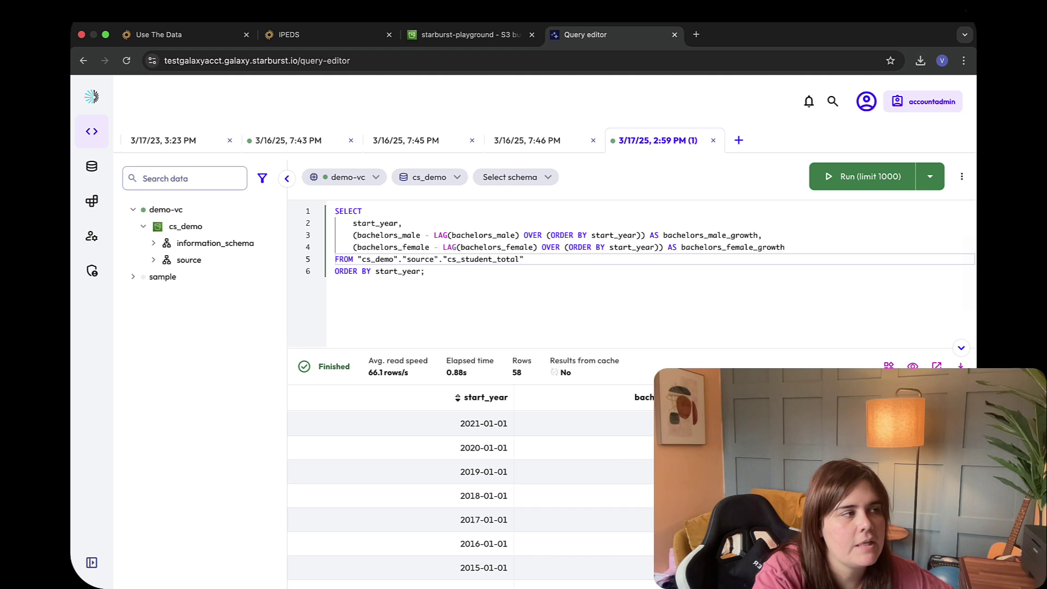
pyautogui.scroll(-1, 471, 491)
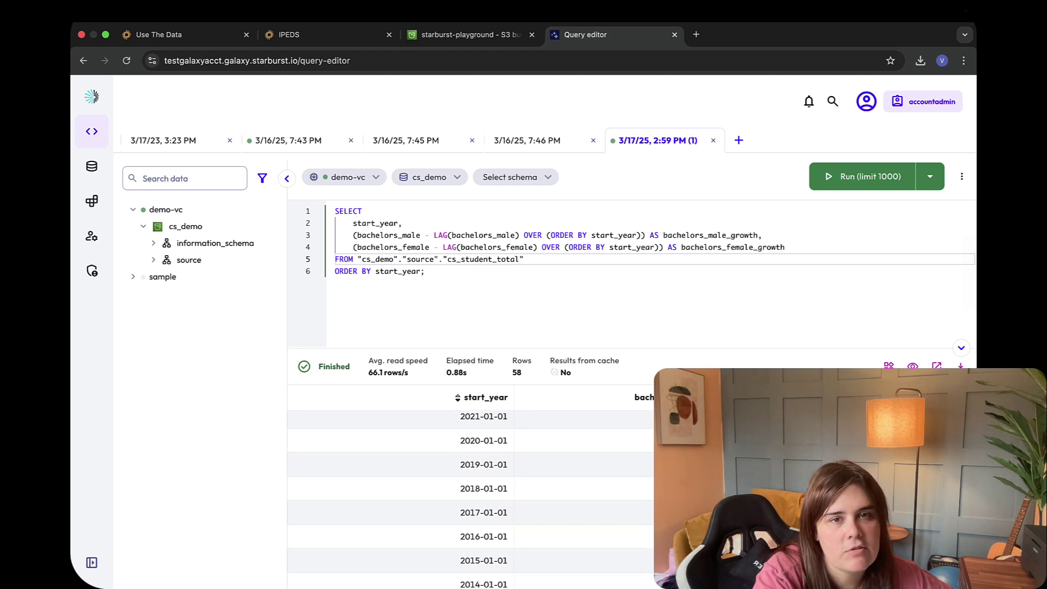
pyautogui.scroll(1, 490, 425)
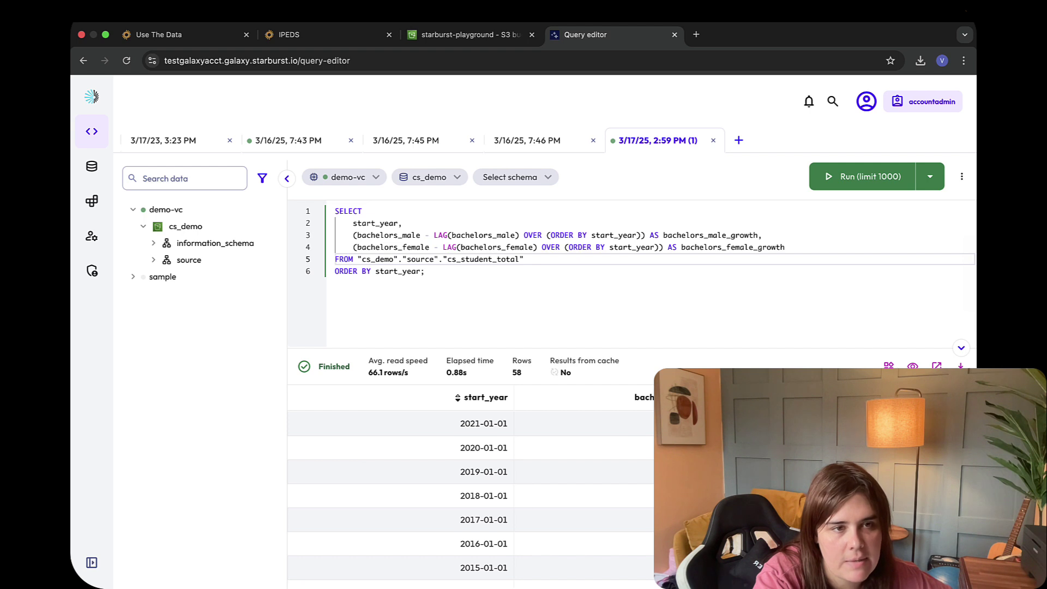
pyautogui.scroll(-1, 471, 490)
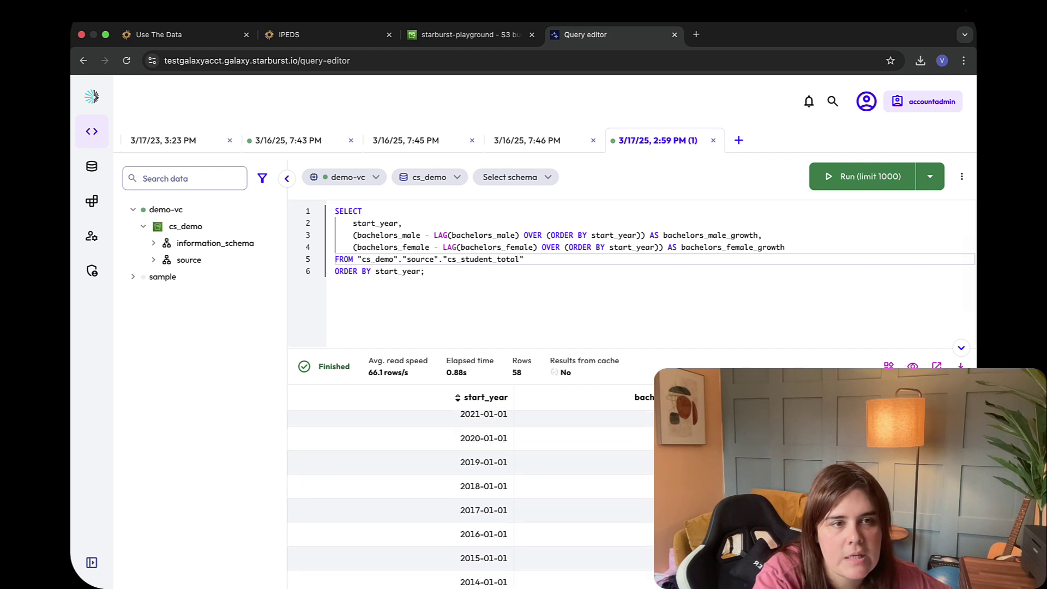
pyautogui.scroll(-3, 471, 490)
pyautogui.scroll(2, 471, 490)
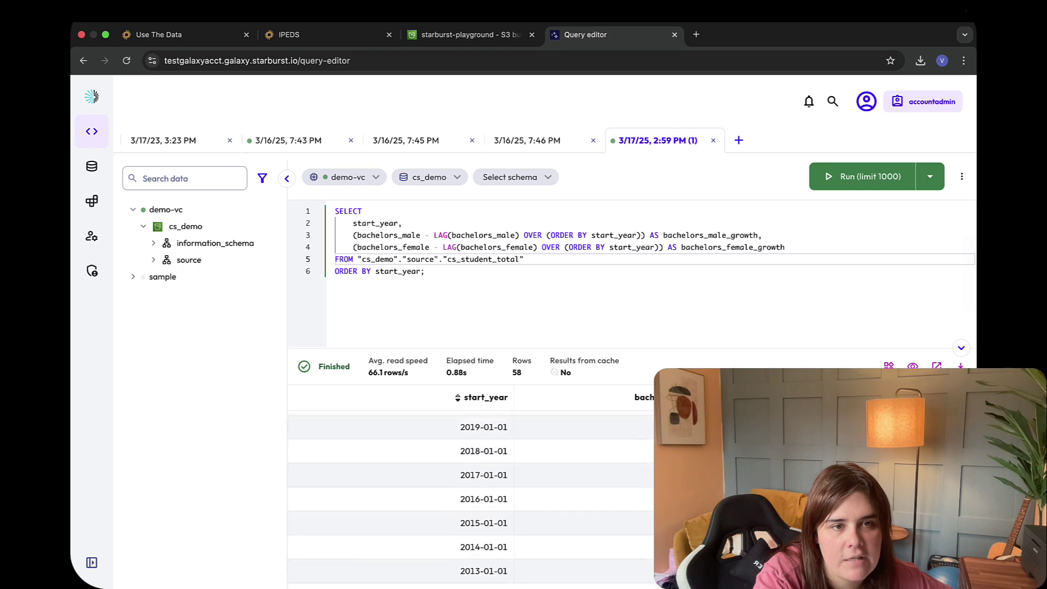
pyautogui.scroll(2, 471, 491)
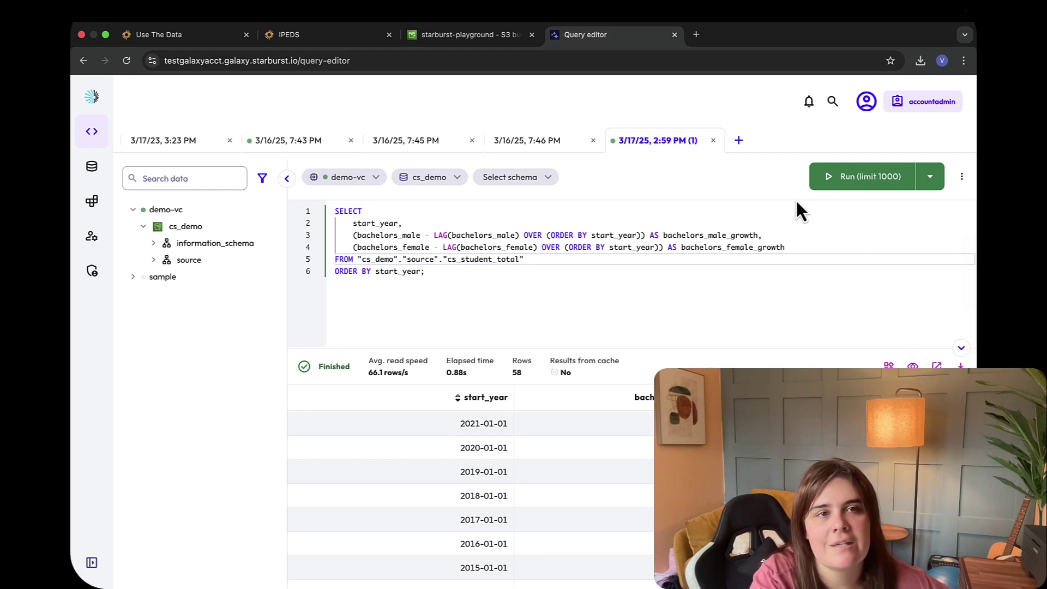
pyautogui.moveTo(715, 6)
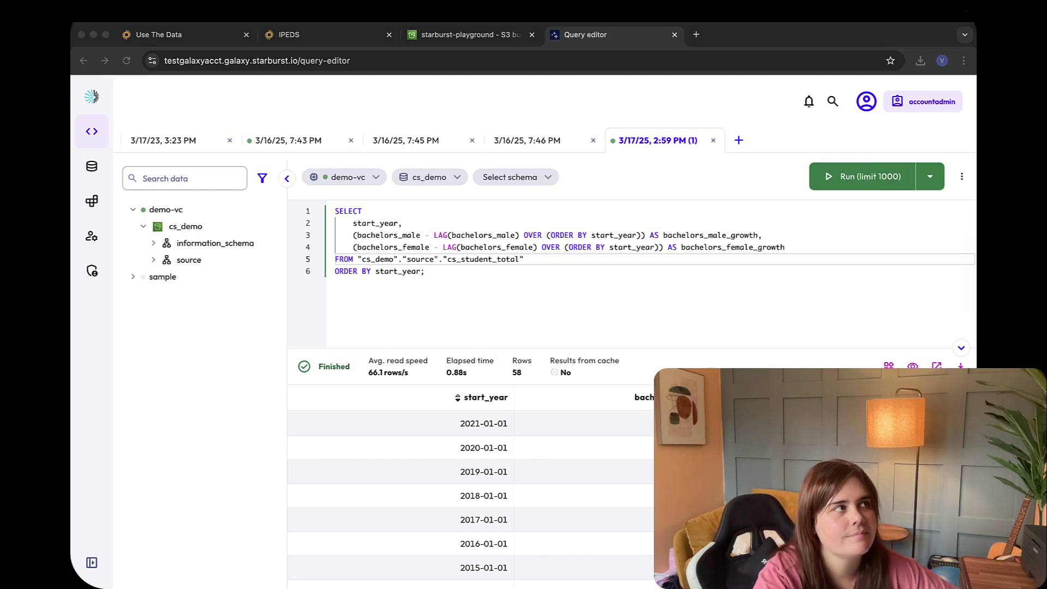